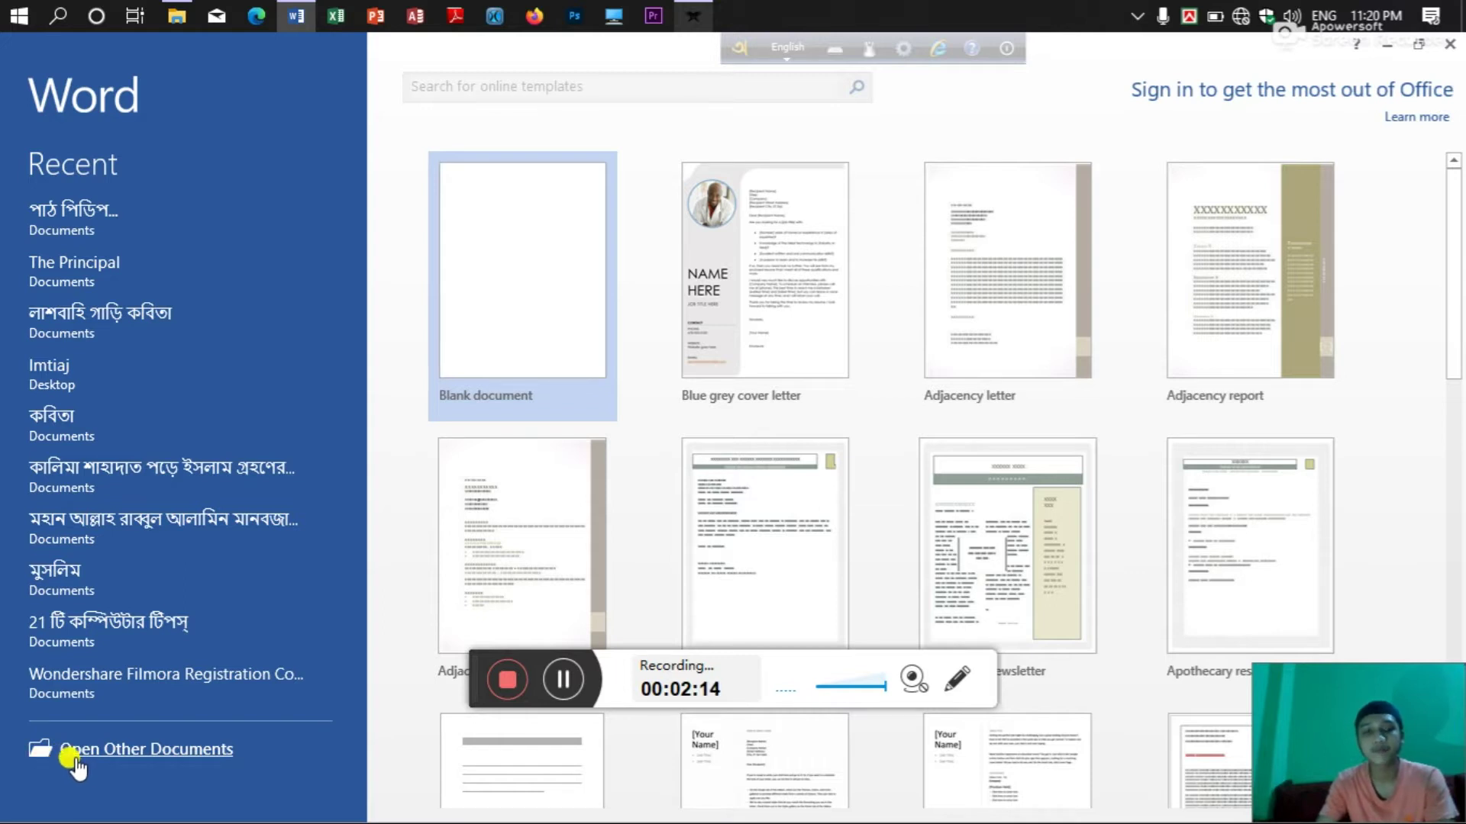
Scroll through the Recent Documents list, then go back and create a blank document.
{"action": "left_click", "coordinate": [101, 748]}
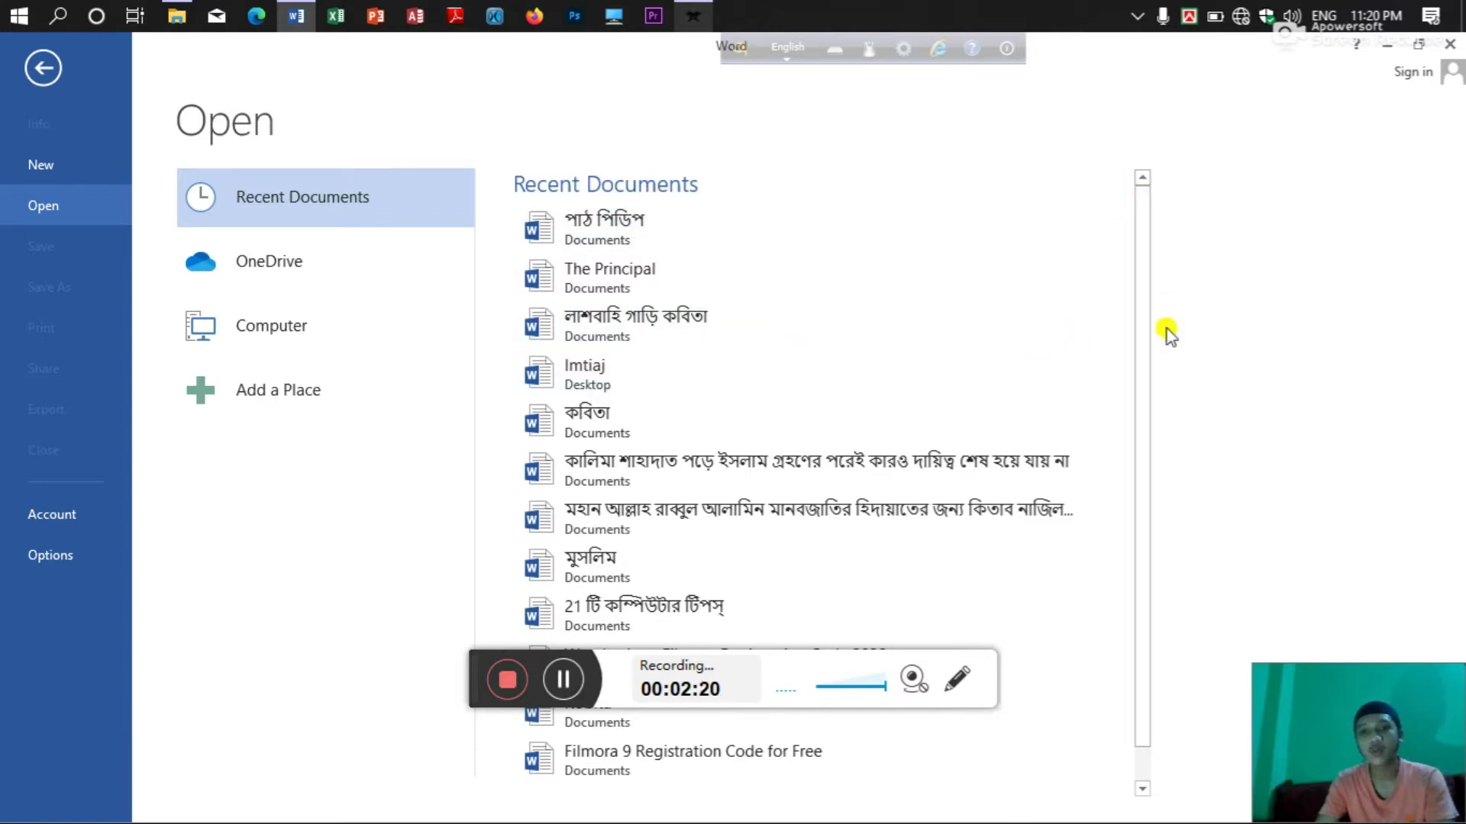
{"action": "scroll", "coordinate": [672, 513], "scroll_direction": "down", "scroll_amount": 1}
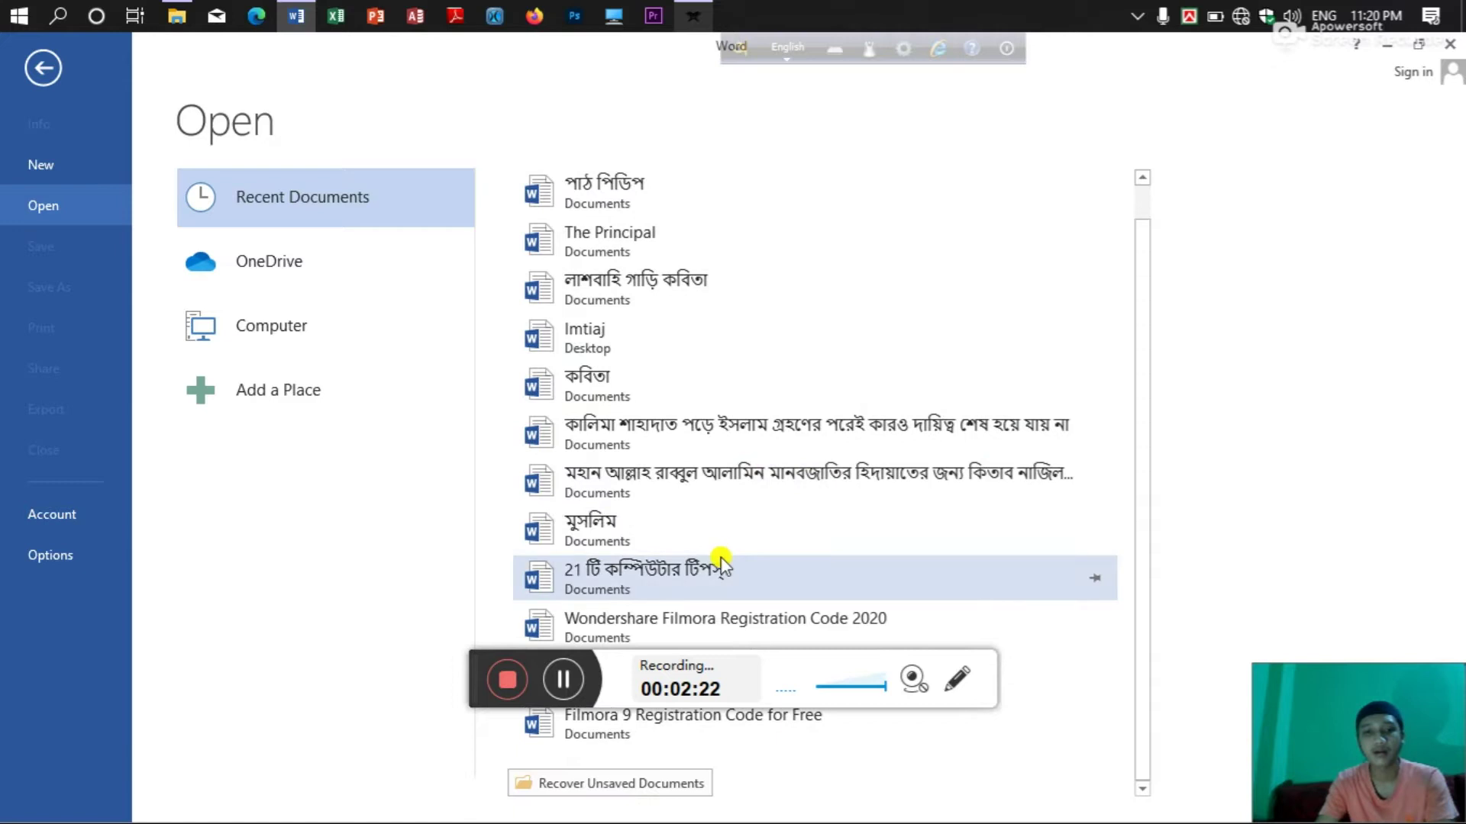
{"action": "scroll", "coordinate": [639, 384], "scroll_direction": "up", "scroll_amount": 1}
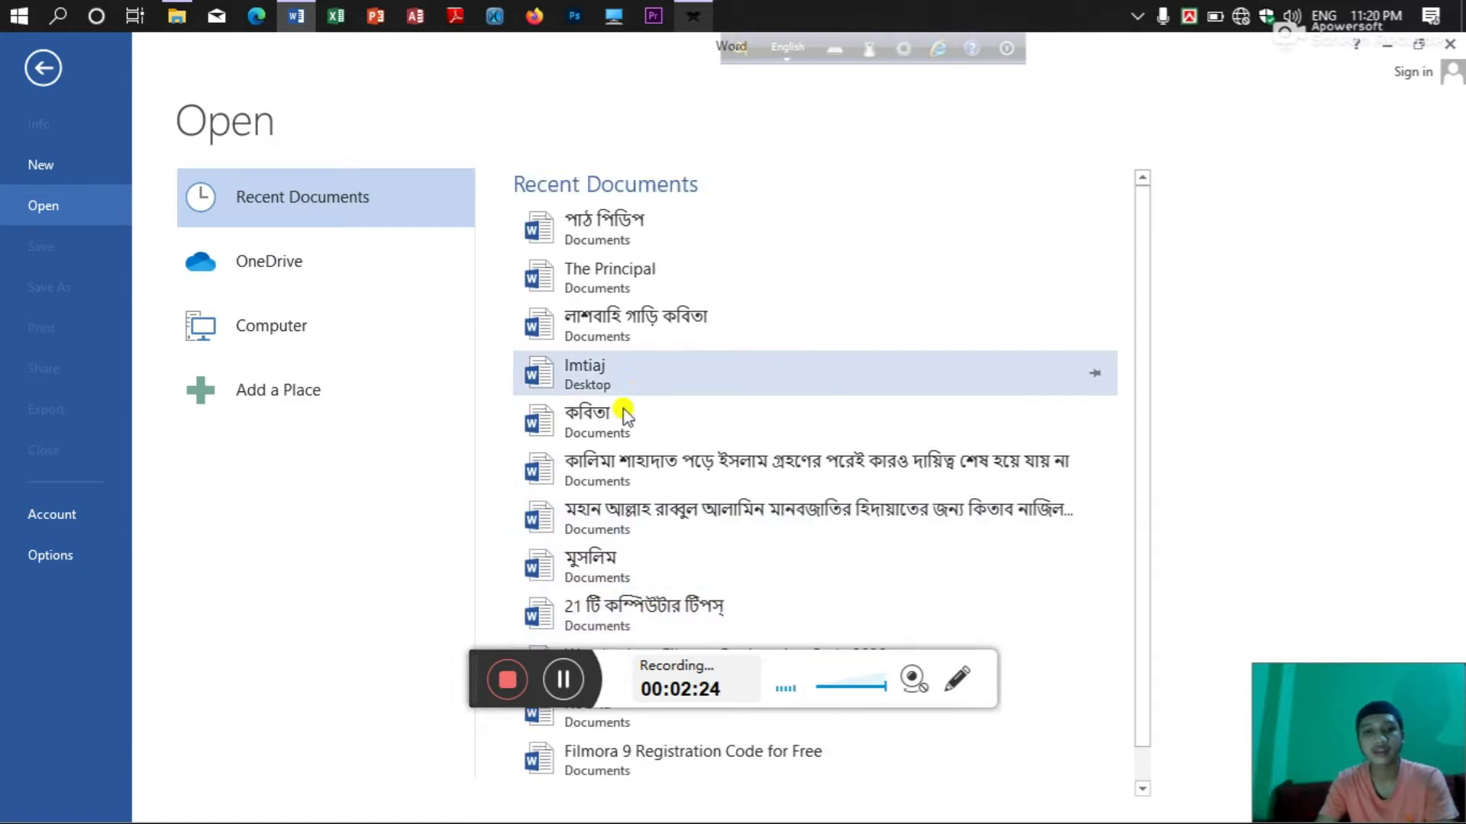
{"action": "left_click", "coordinate": [44, 81]}
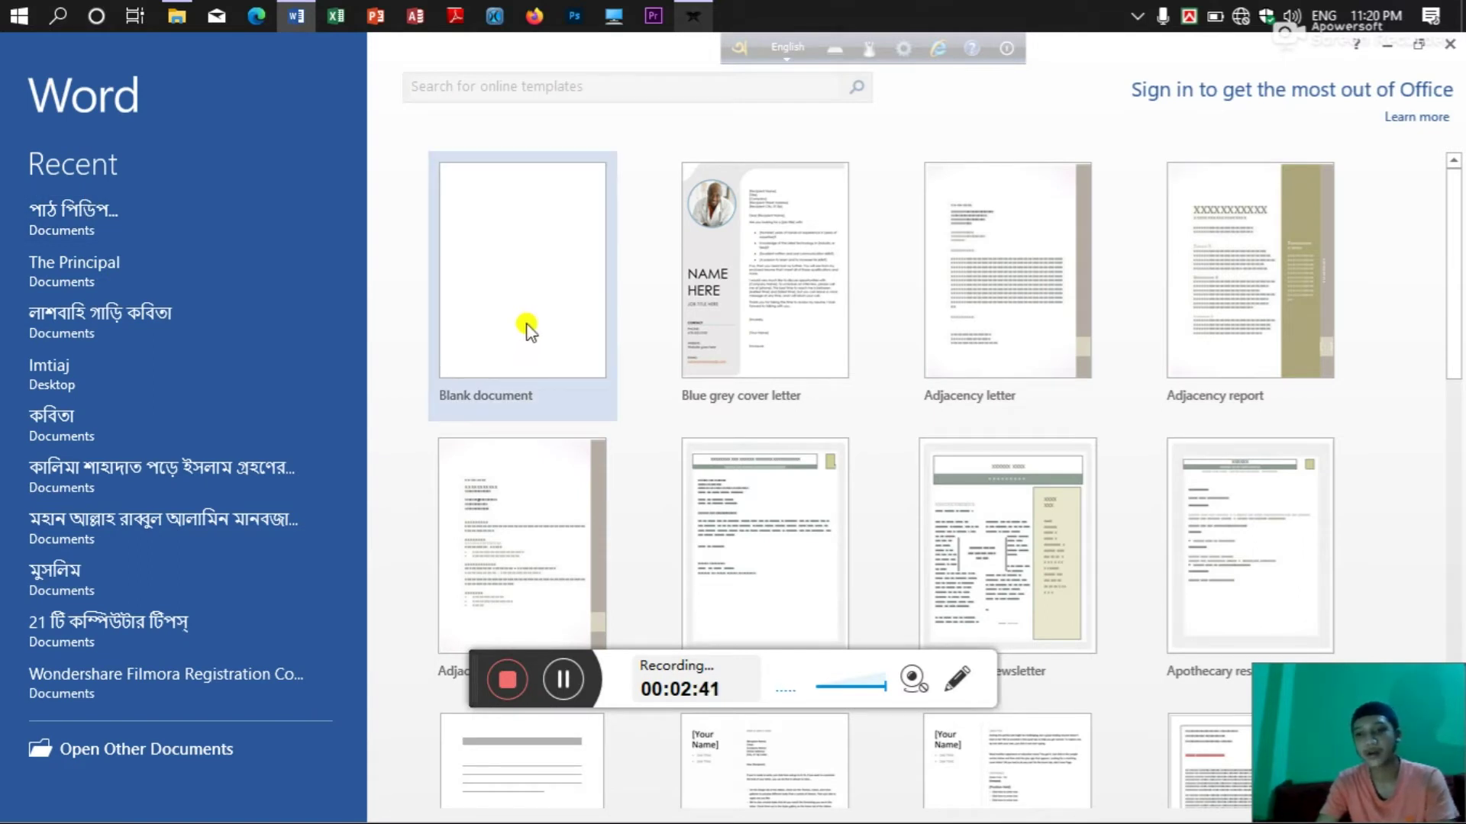
{"action": "left_click", "coordinate": [529, 328]}
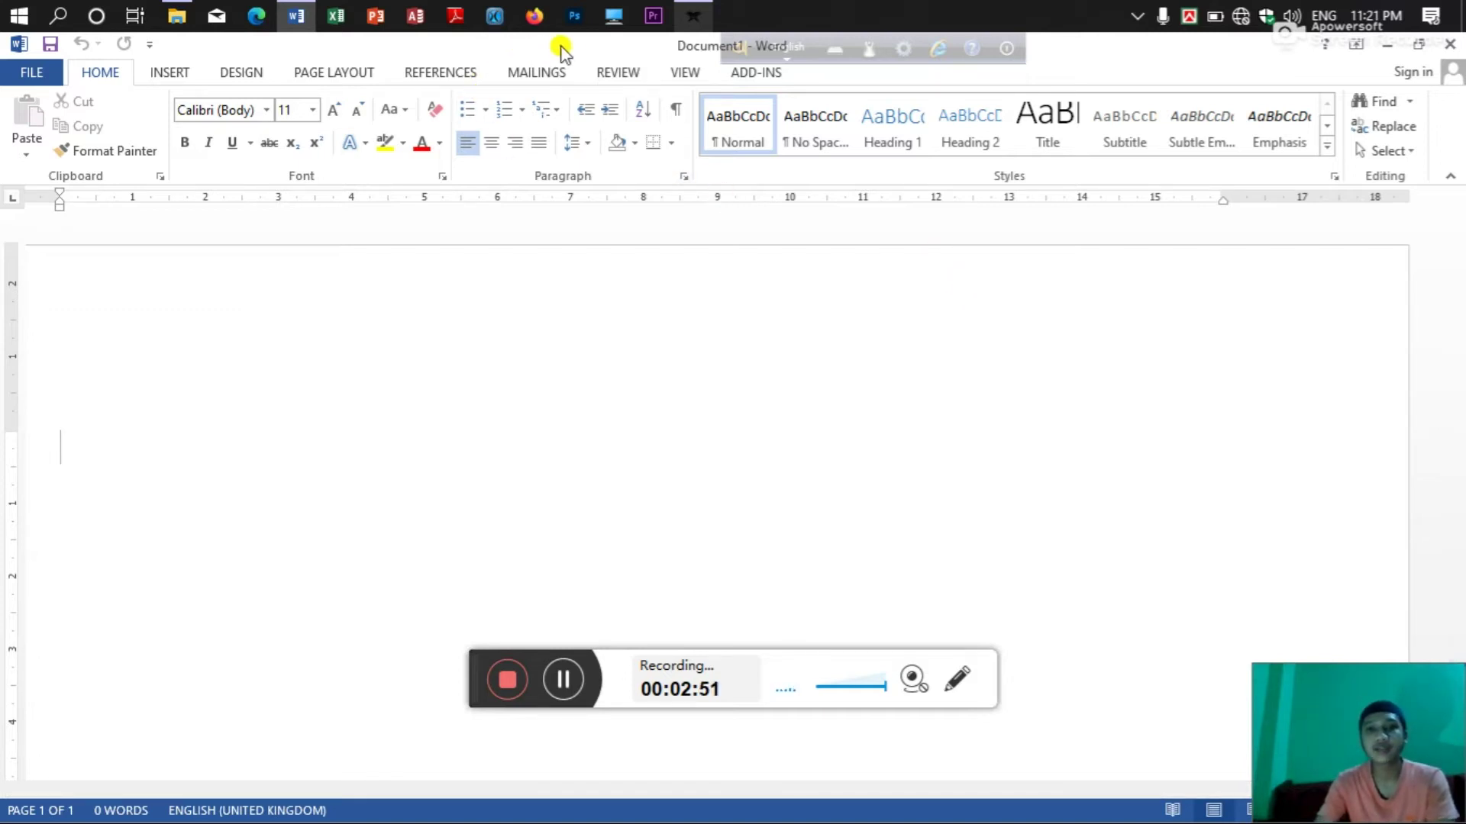
{"action": "left_click_drag", "start_coordinate": [739, 52], "coordinate": [1032, 58]}
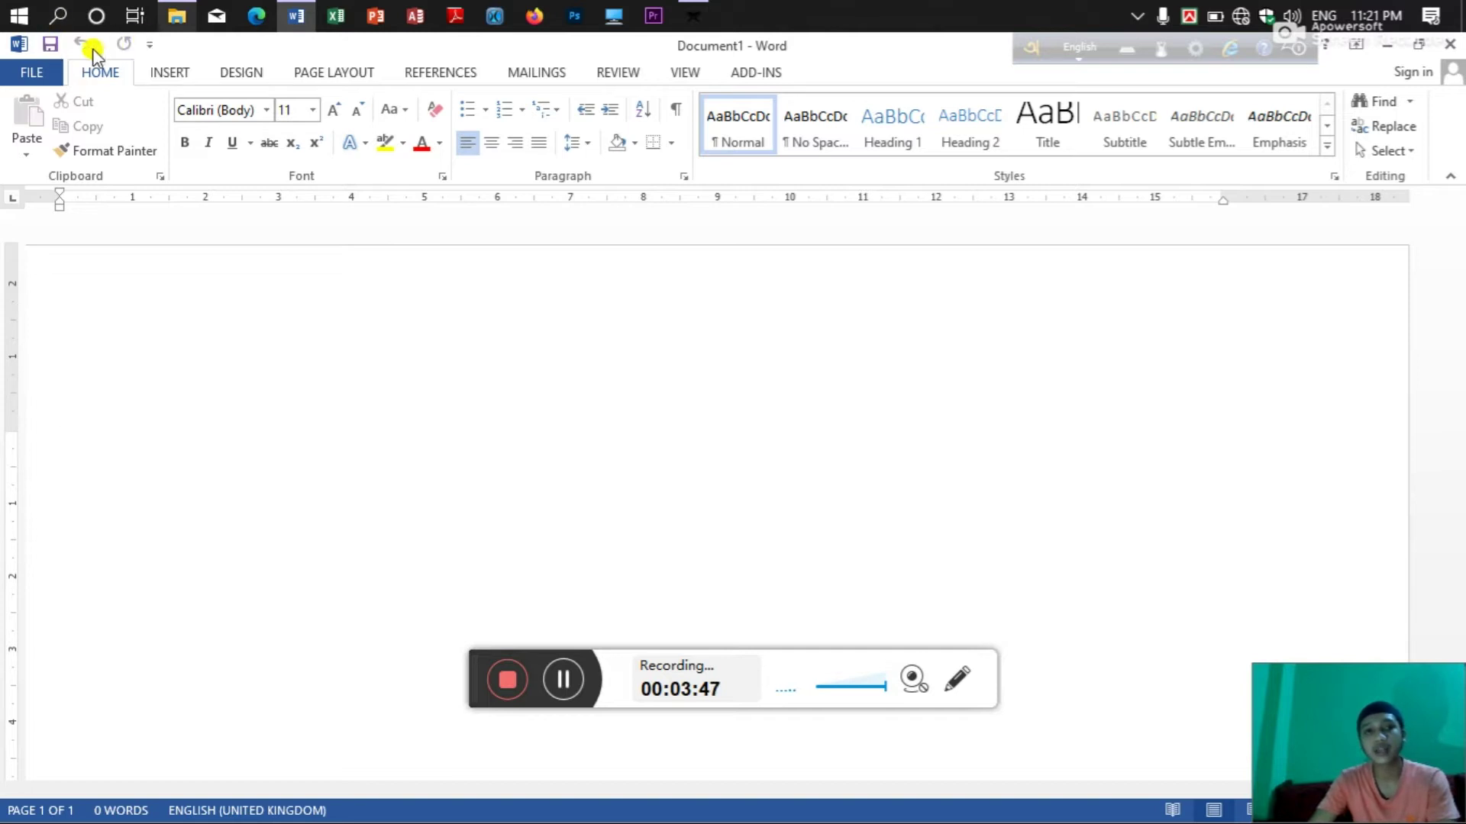
{"action": "left_click", "coordinate": [148, 45]}
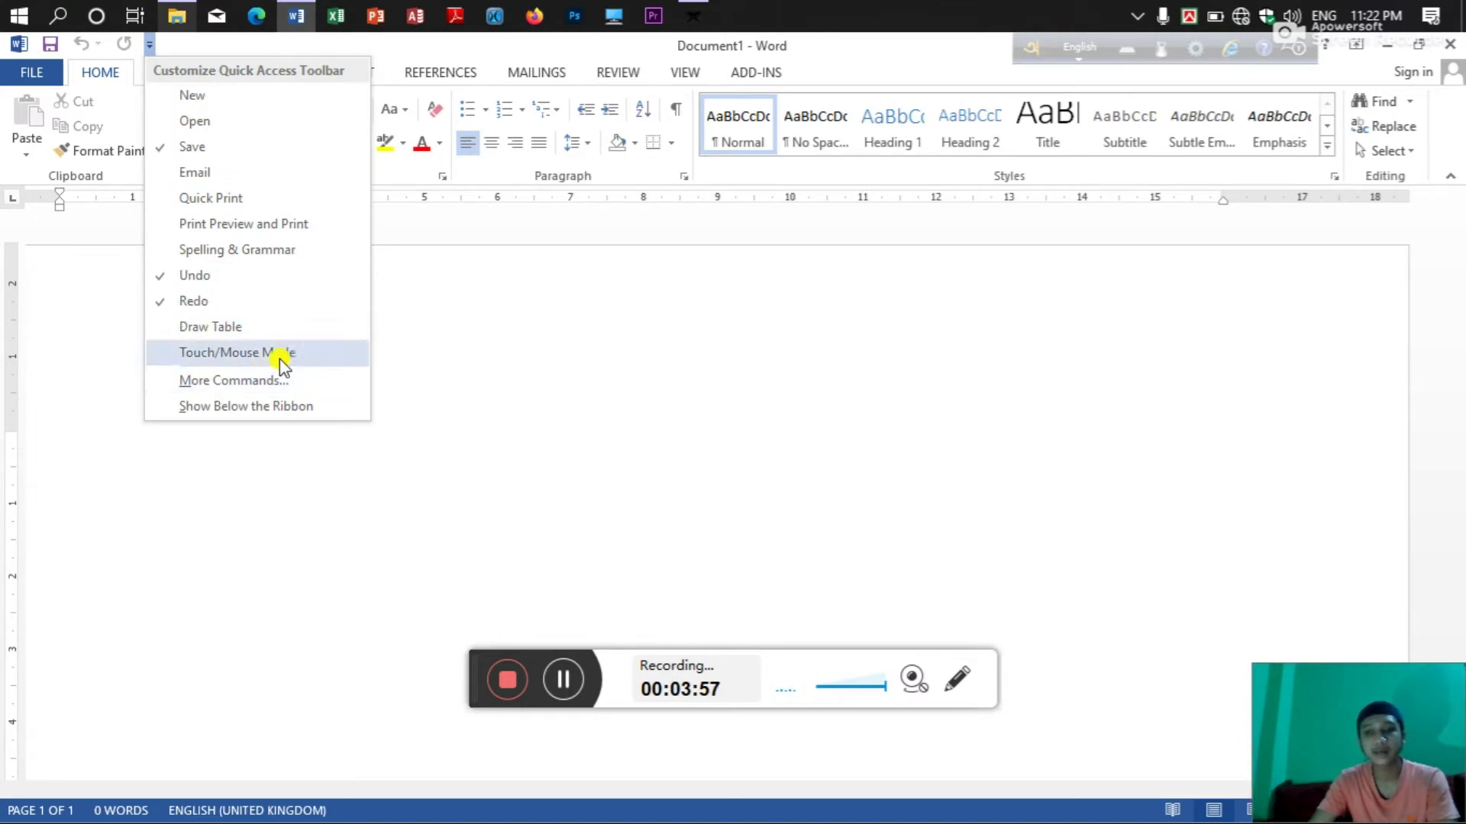
{"action": "left_click", "coordinate": [208, 380]}
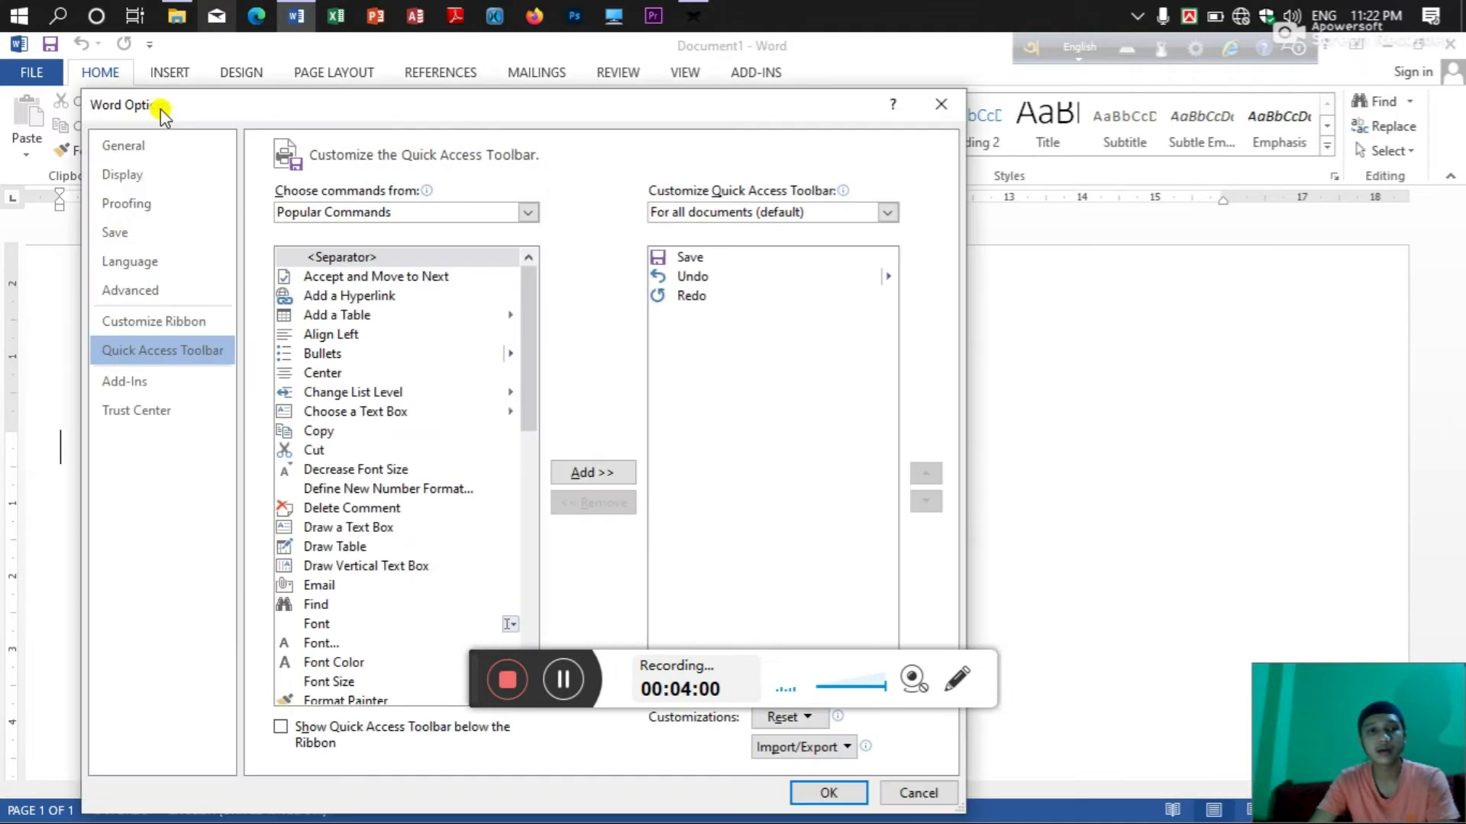
{"action": "left_click", "coordinate": [425, 213]}
{"action": "left_click", "coordinate": [413, 276]}
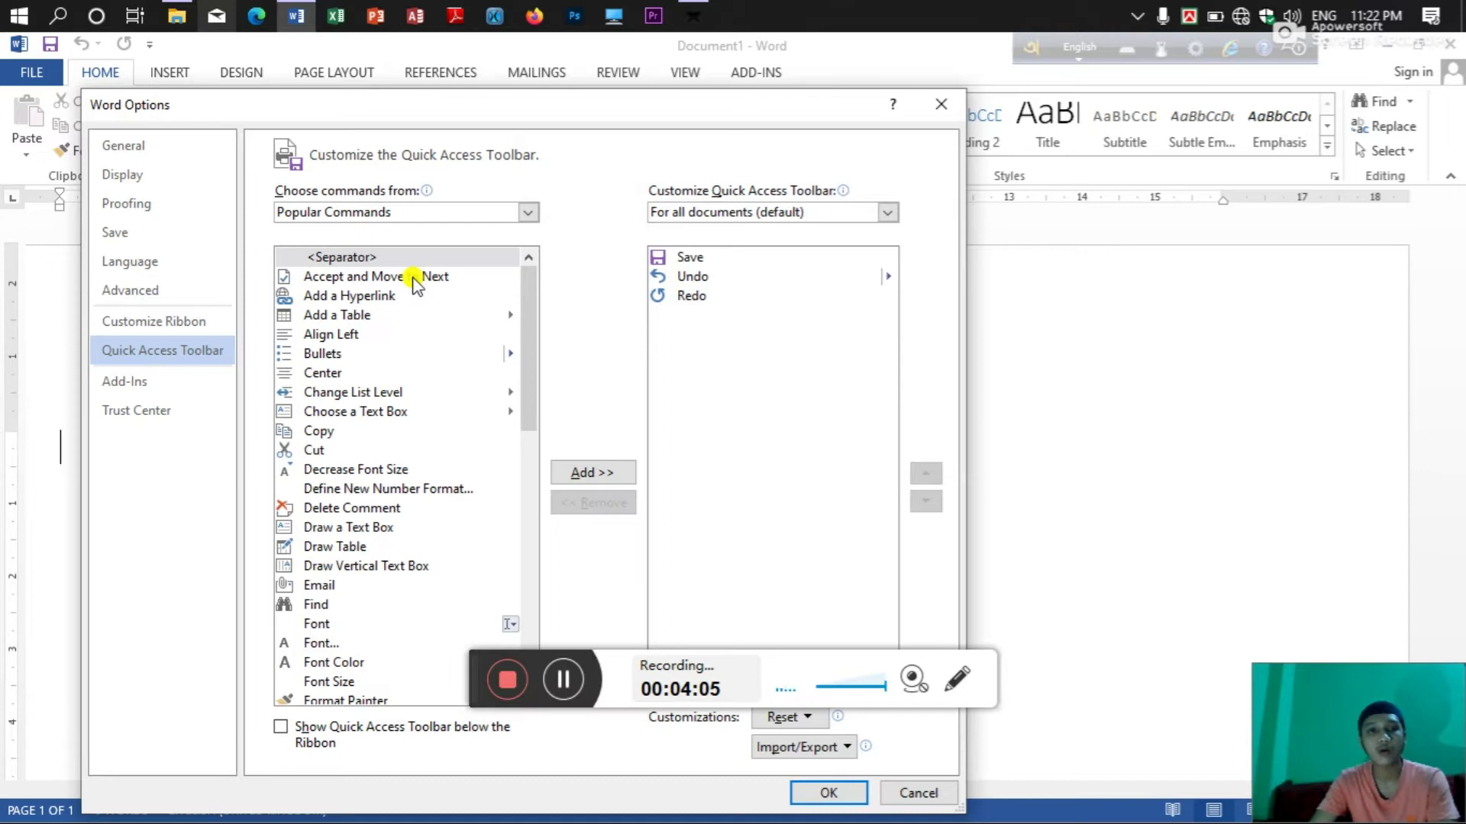
{"action": "scroll", "coordinate": [397, 542], "scroll_direction": "down", "scroll_amount": 4}
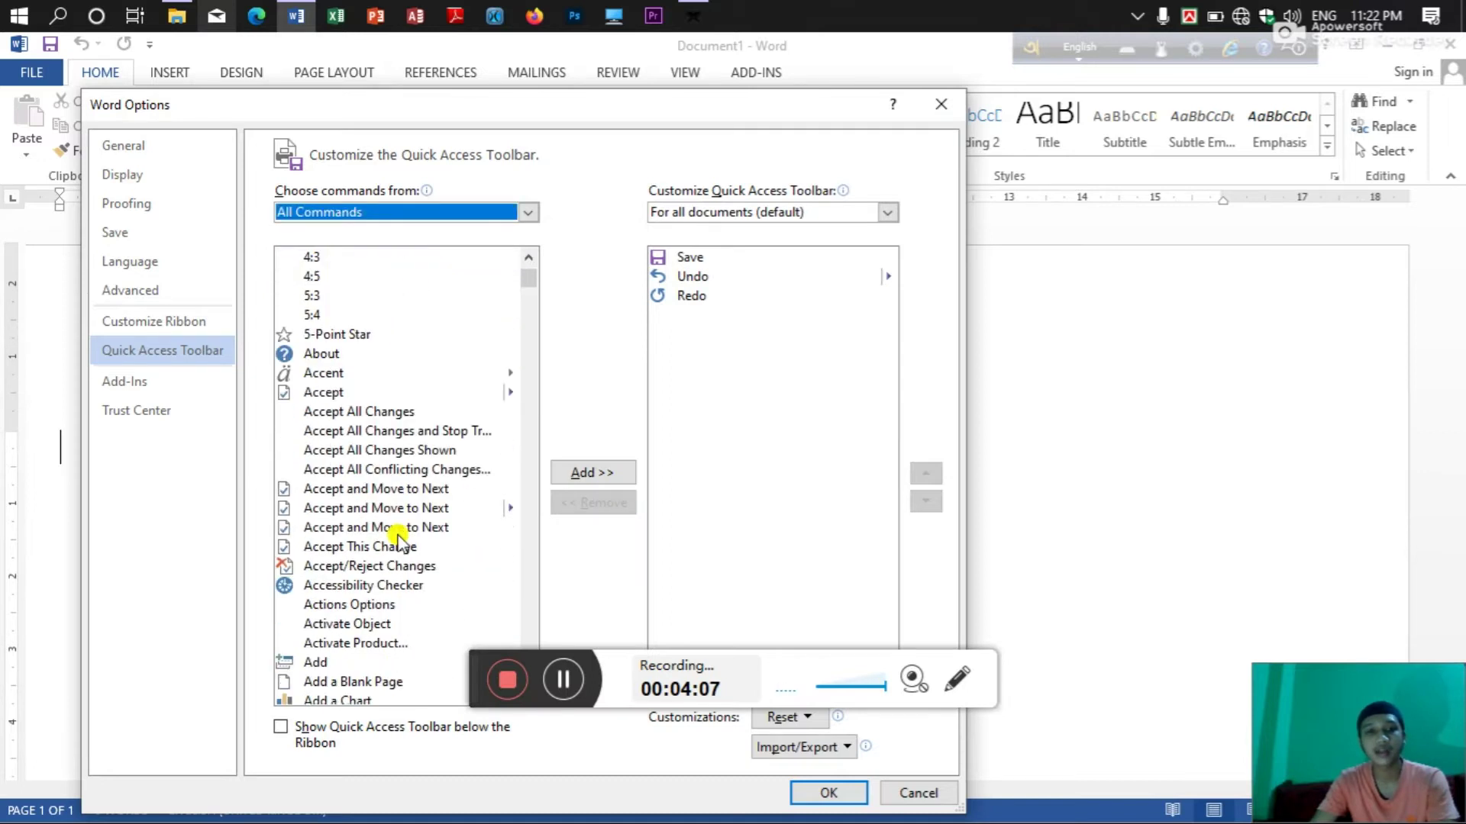
{"action": "scroll", "coordinate": [369, 412], "scroll_direction": "down", "scroll_amount": 4}
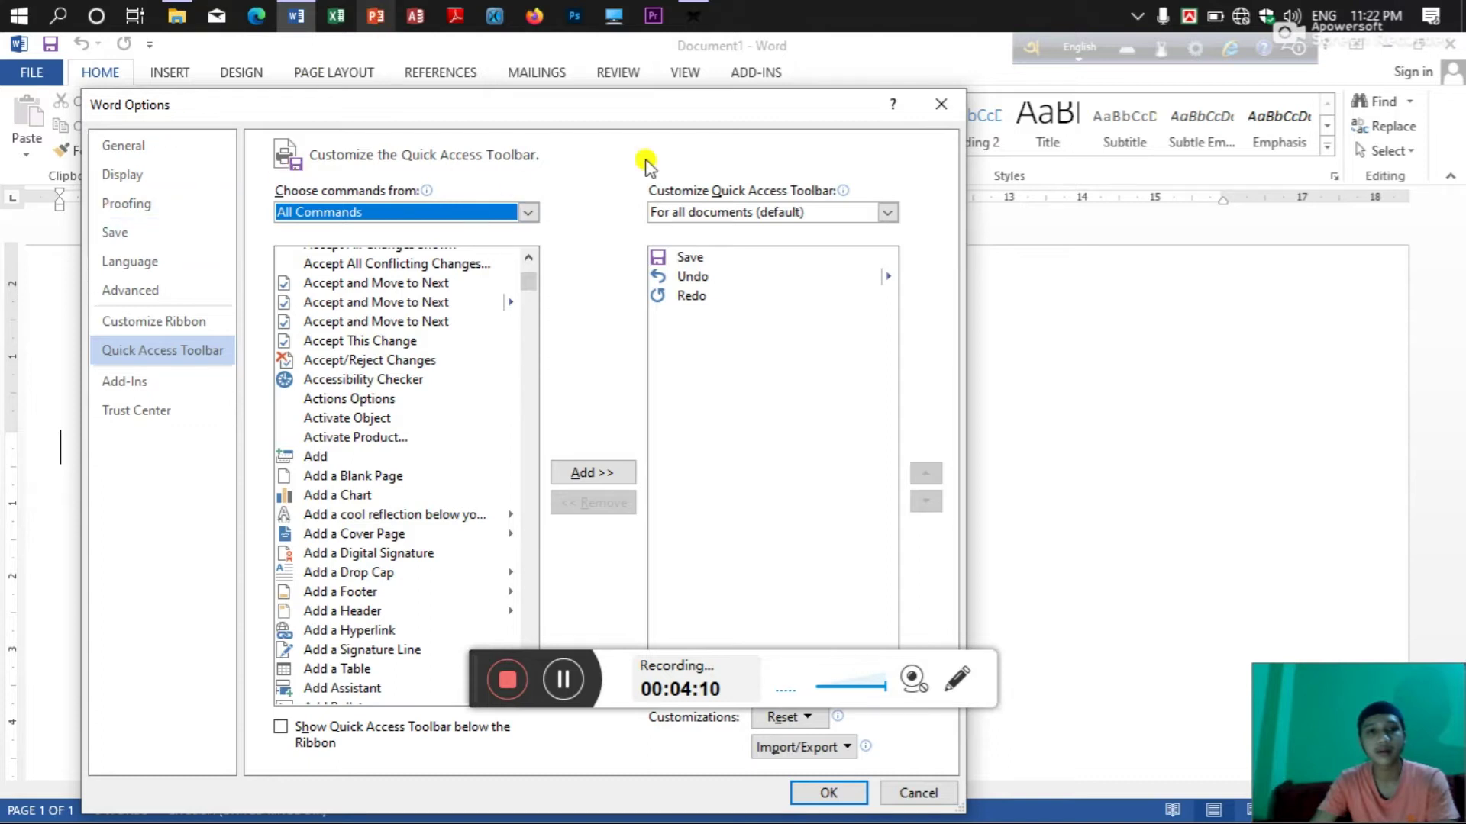
{"action": "left_click", "coordinate": [939, 104]}
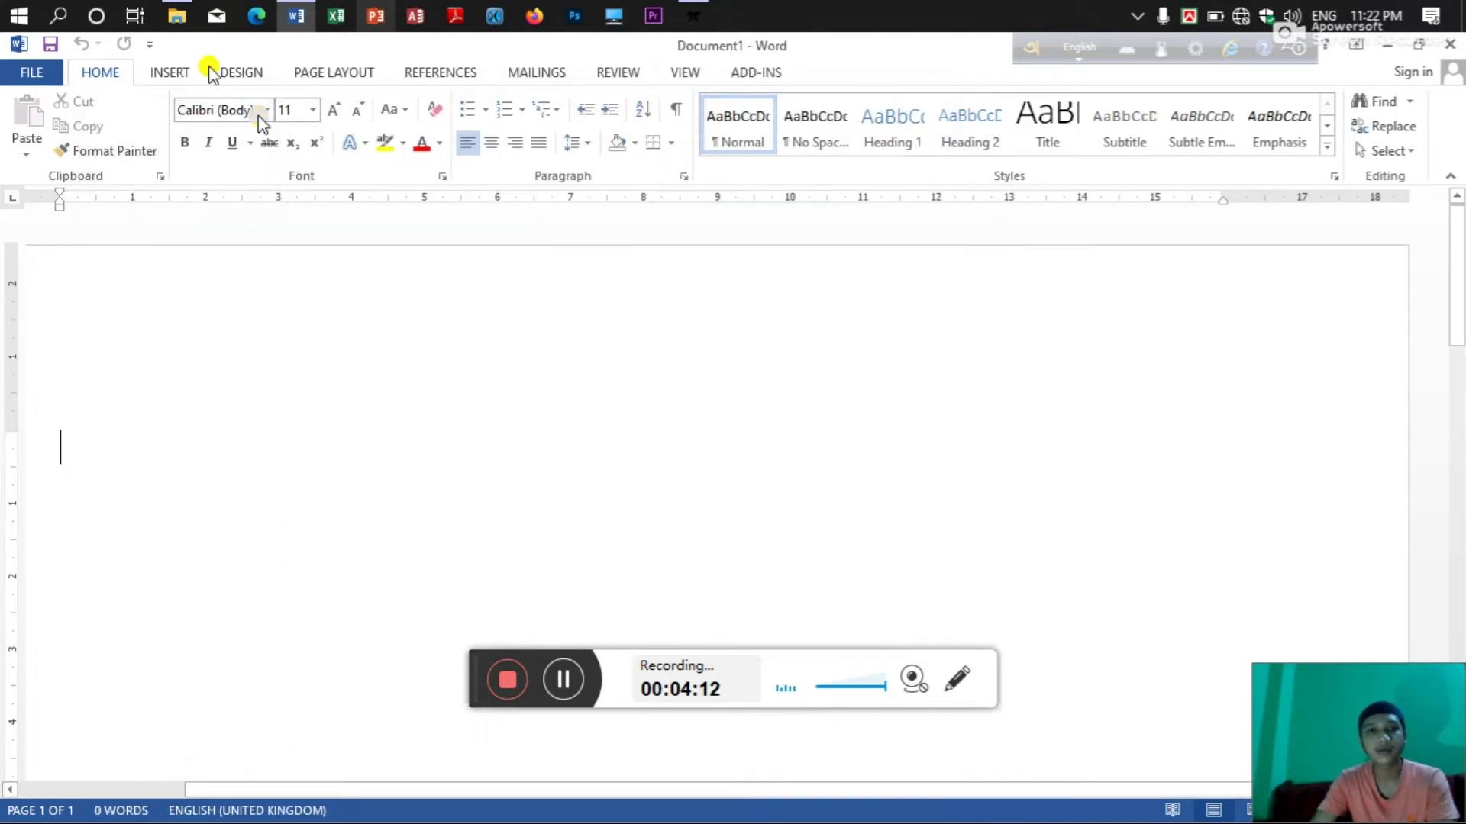
{"action": "left_click_drag", "start_coordinate": [1053, 49], "coordinate": [829, 62]}
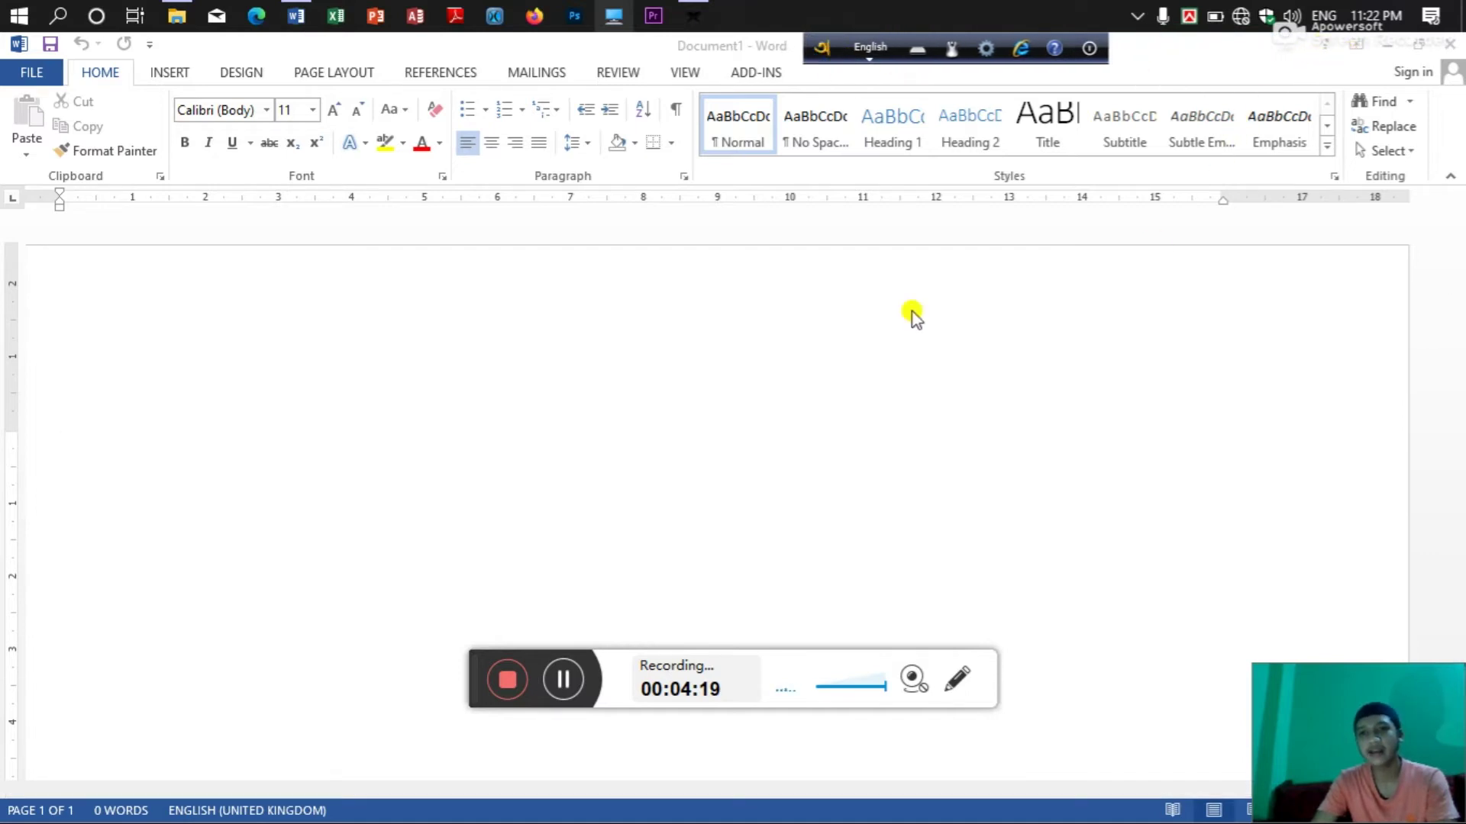
{"action": "left_click", "coordinate": [710, 284]}
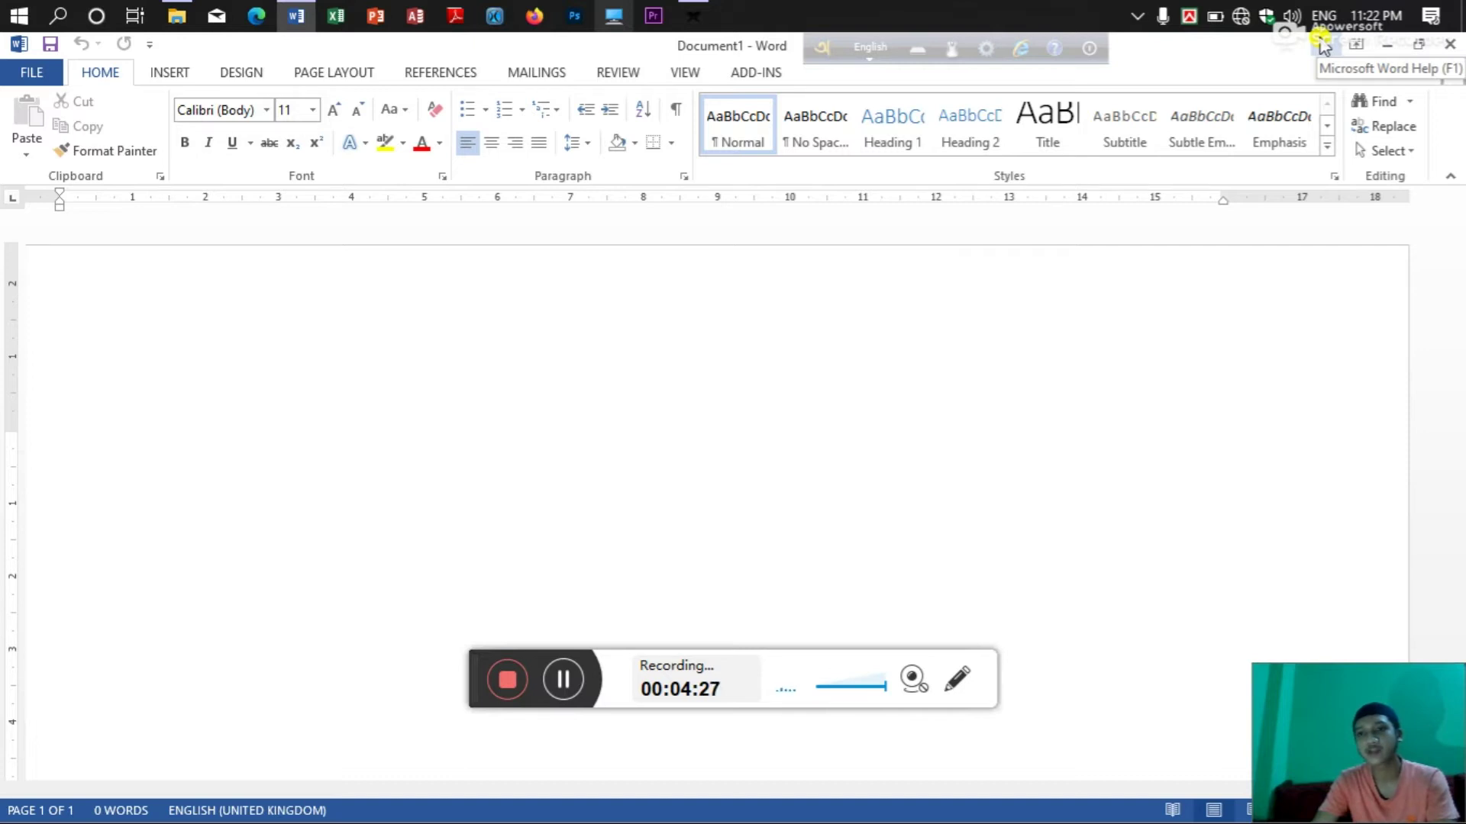
{"action": "left_click", "coordinate": [1324, 46]}
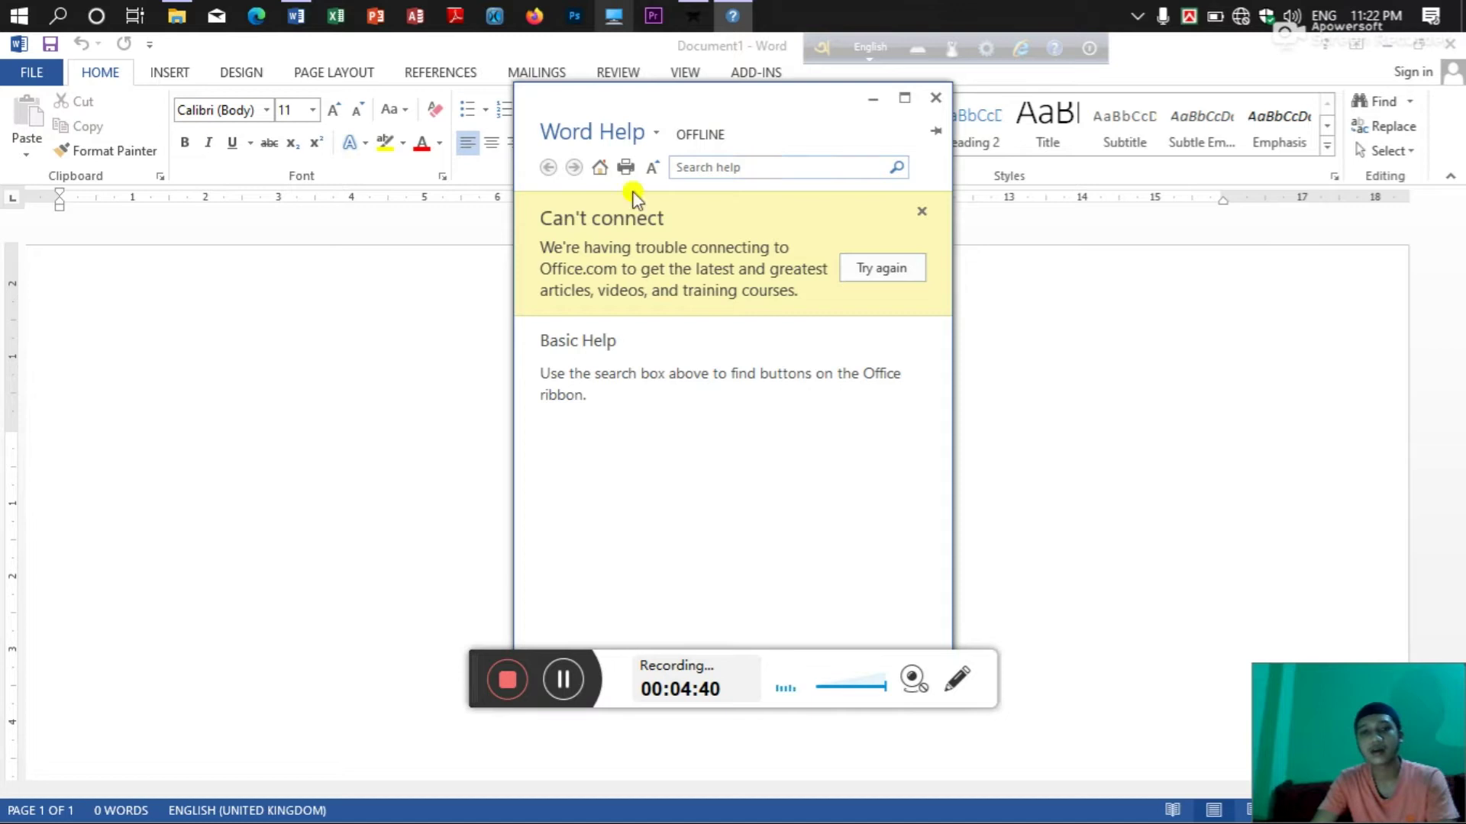
{"action": "left_click", "coordinate": [817, 169]}
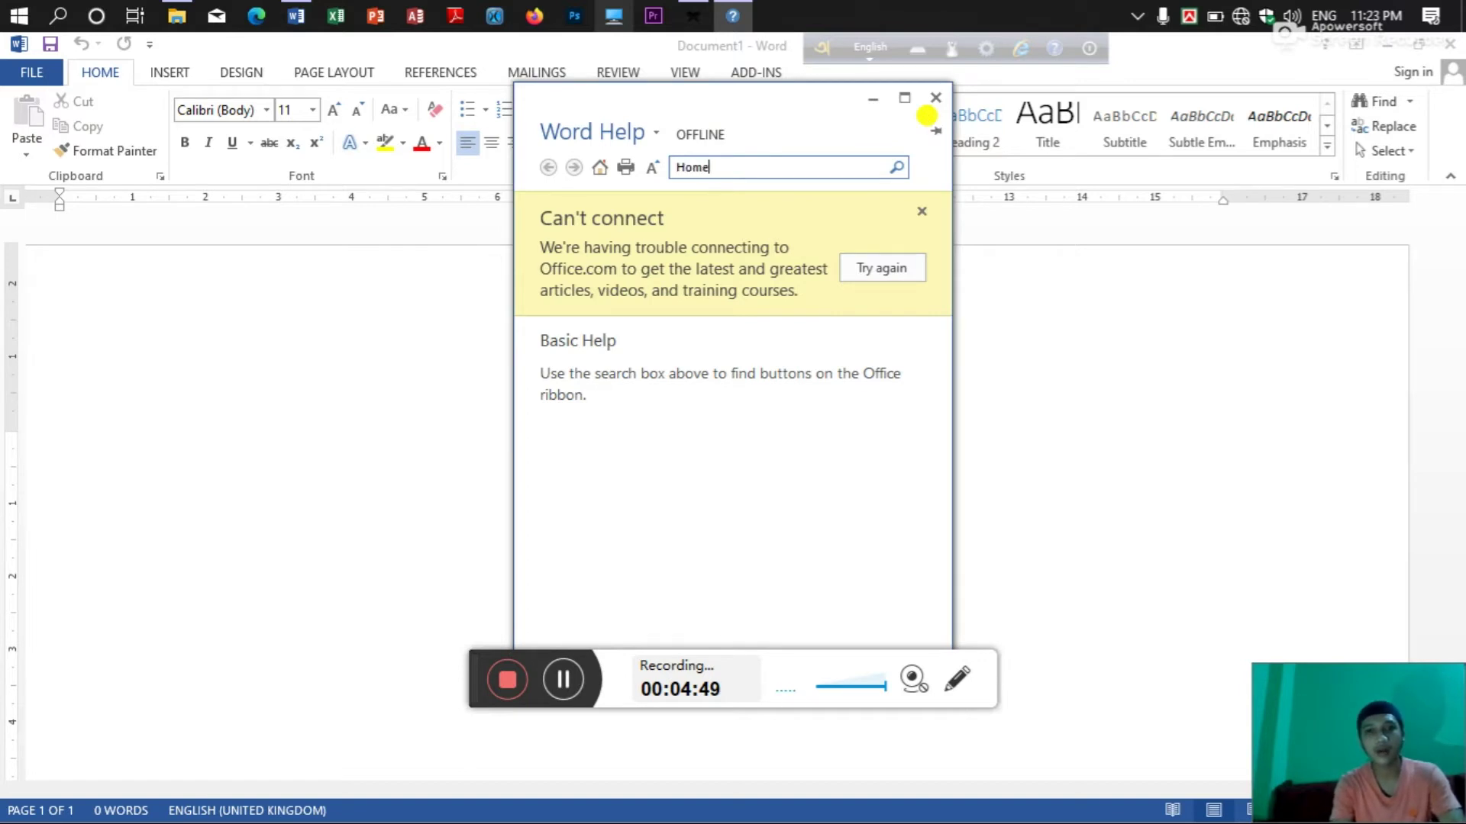
{"action": "key", "text": "Return"}
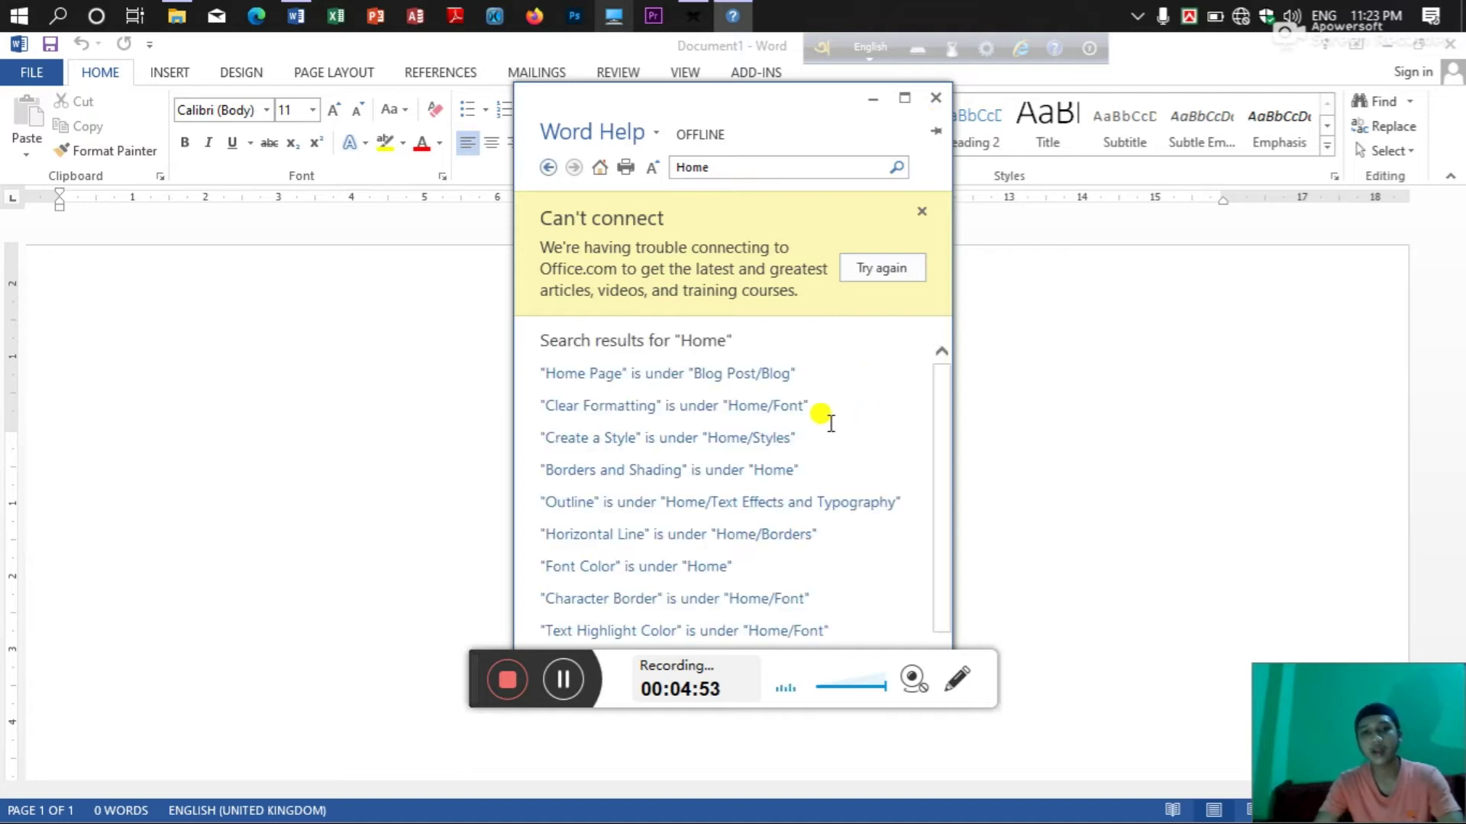
{"action": "scroll", "coordinate": [825, 423], "scroll_direction": "down", "scroll_amount": 1}
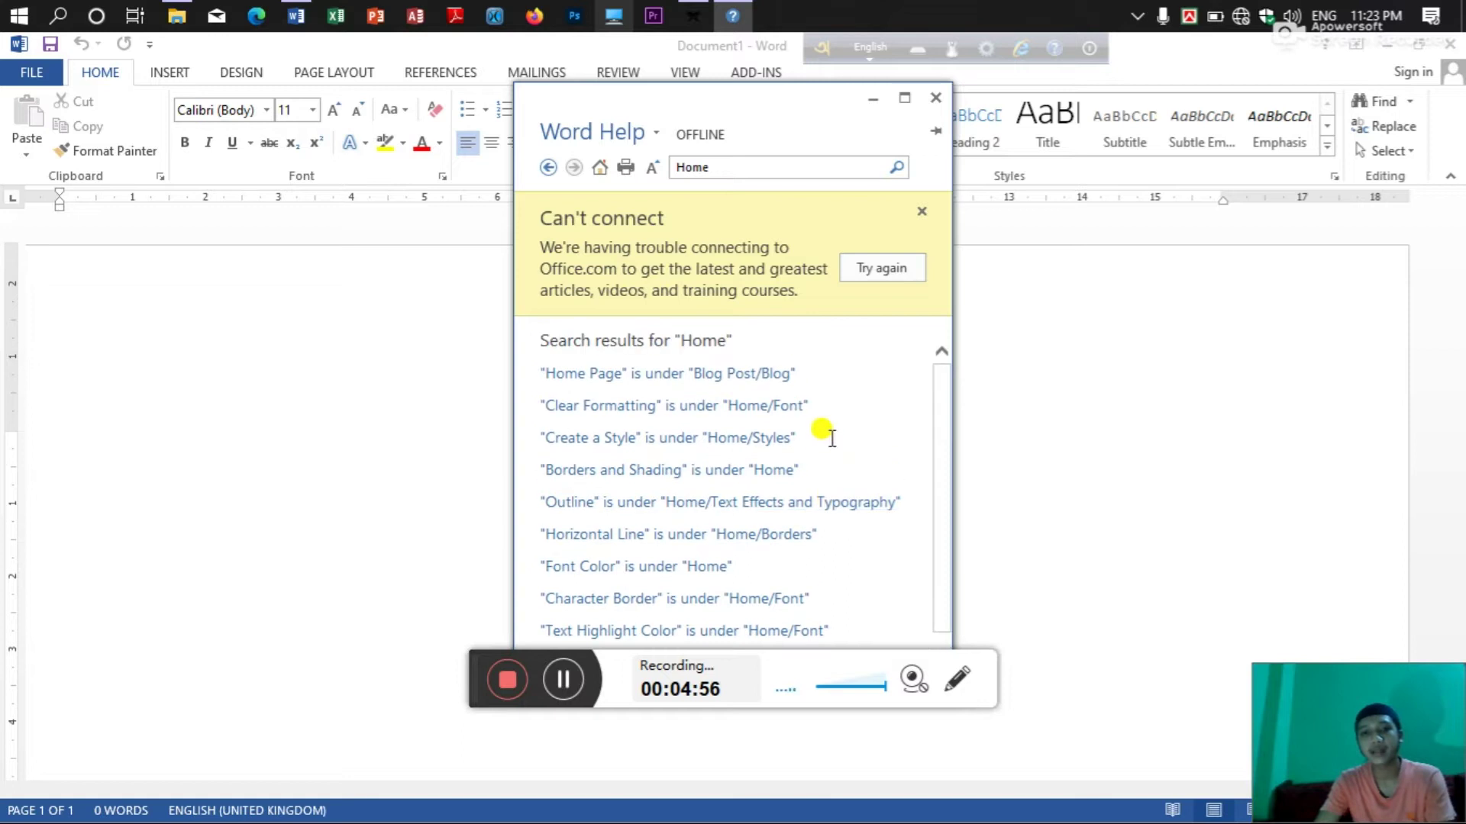
{"action": "scroll", "coordinate": [832, 438], "scroll_direction": "down", "scroll_amount": 1}
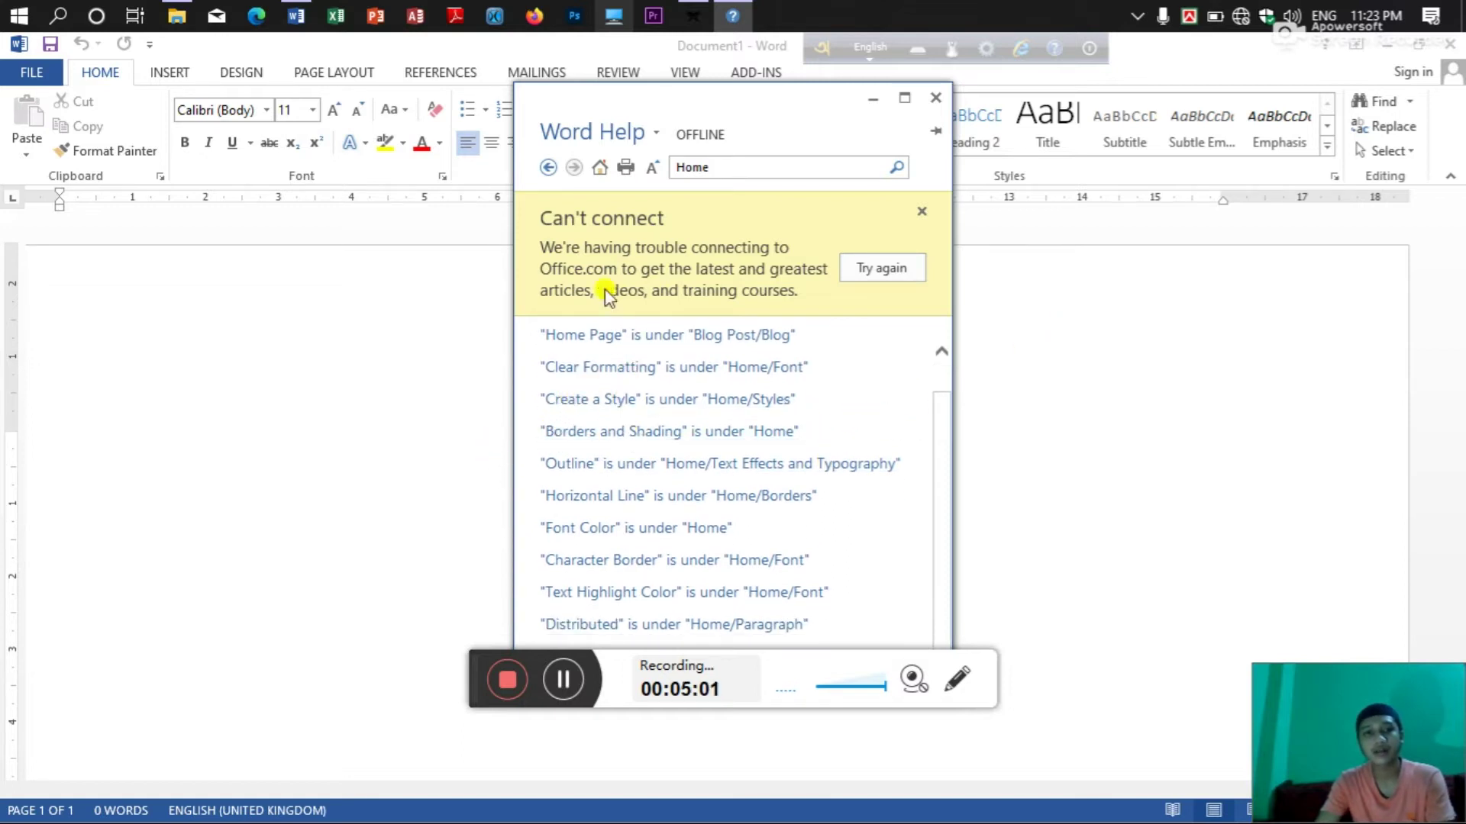
{"action": "scroll", "coordinate": [649, 350], "scroll_direction": "up", "scroll_amount": 1}
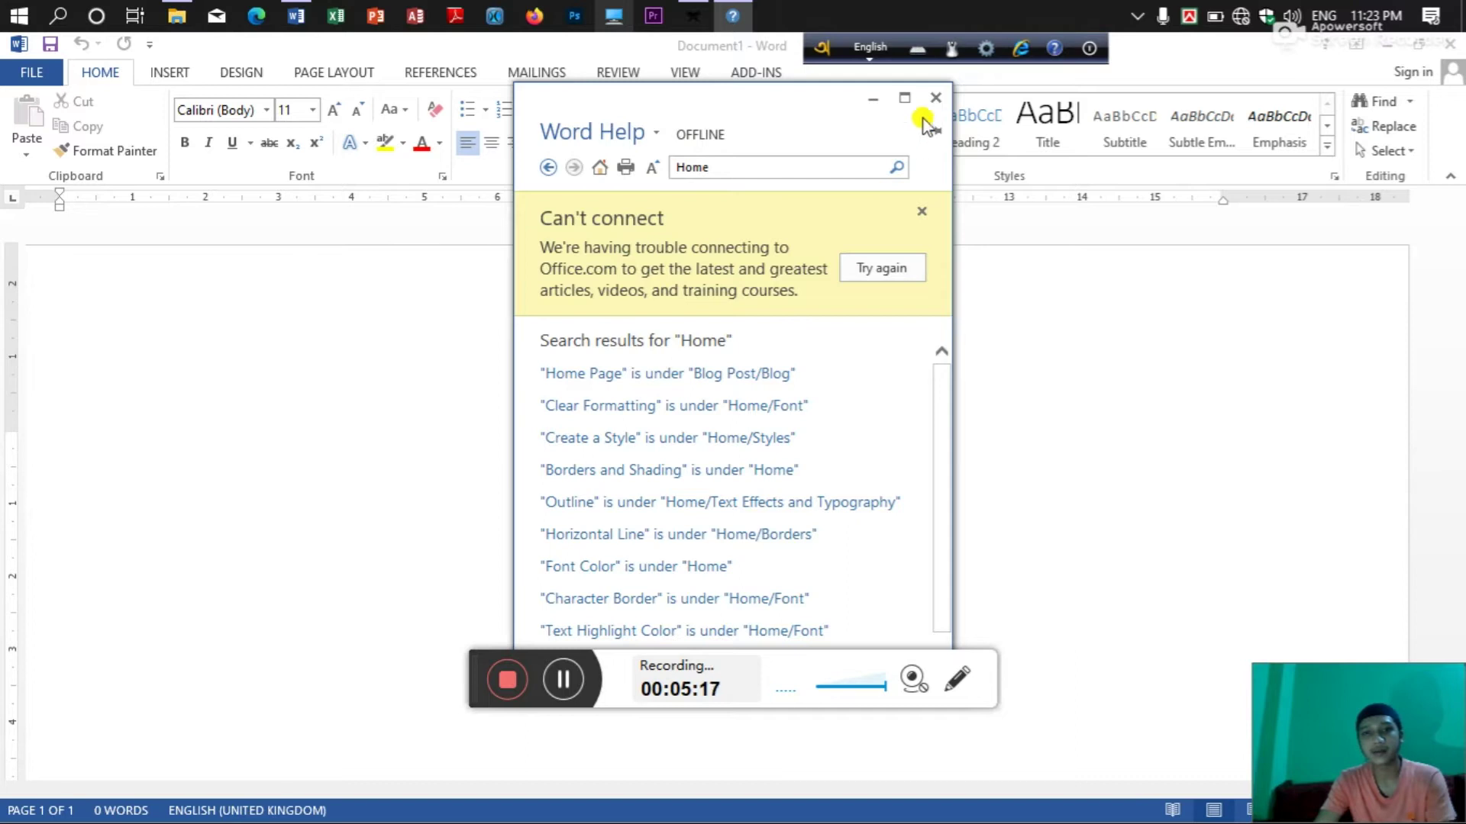
{"action": "left_click", "coordinate": [929, 100]}
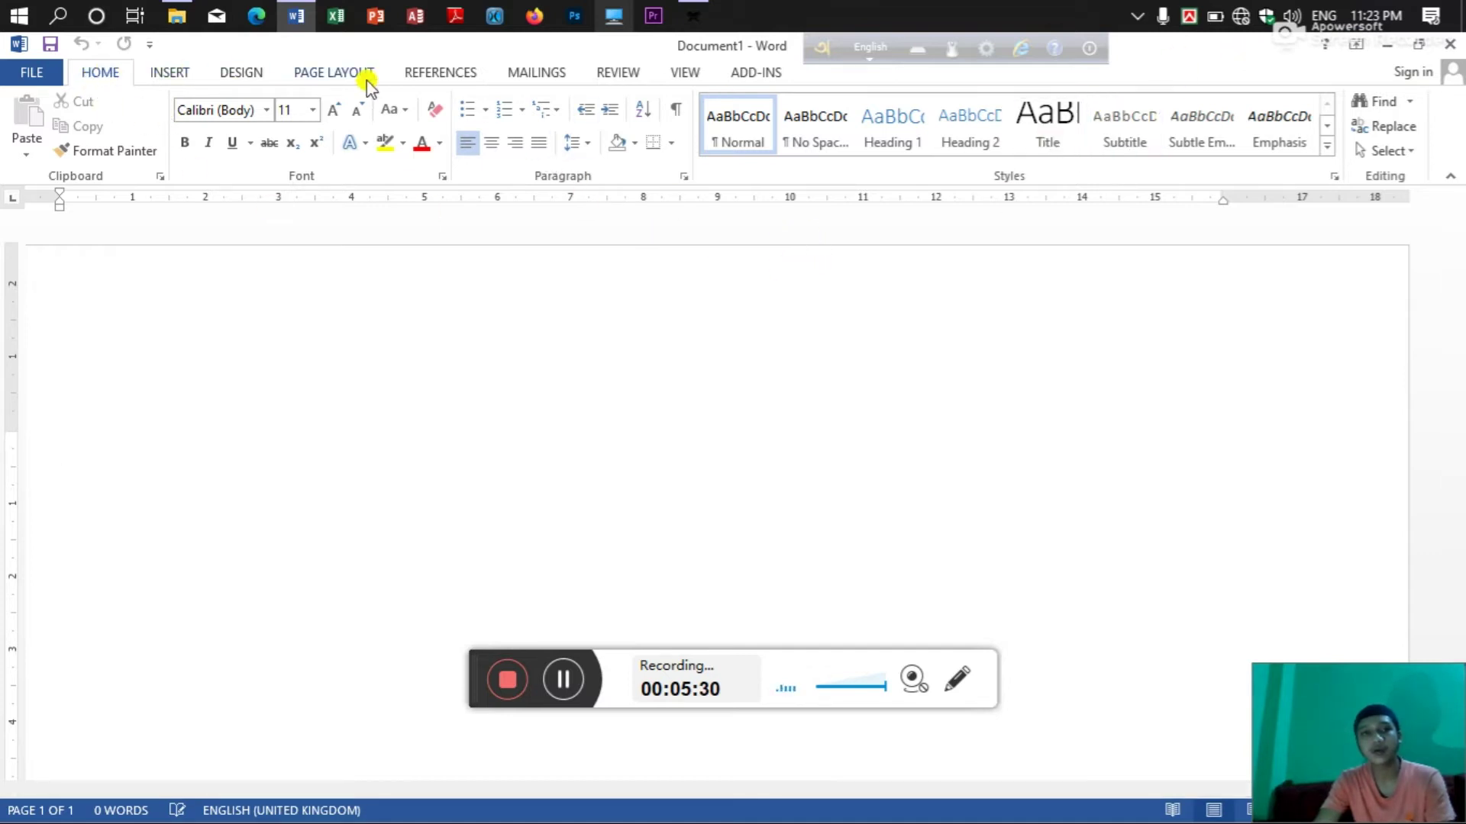
{"action": "left_click", "coordinate": [1353, 44]}
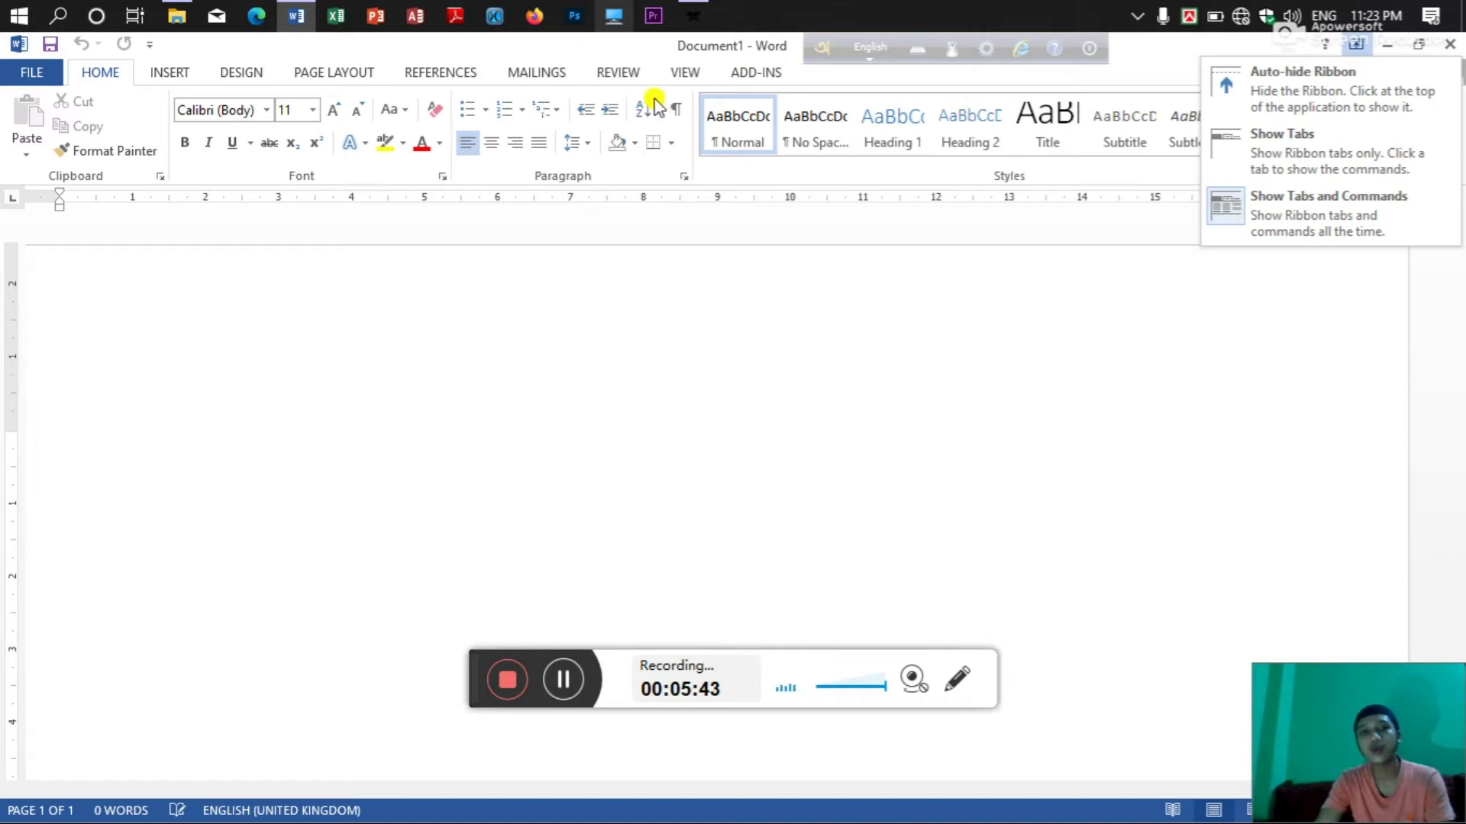
{"action": "left_click", "coordinate": [1252, 89]}
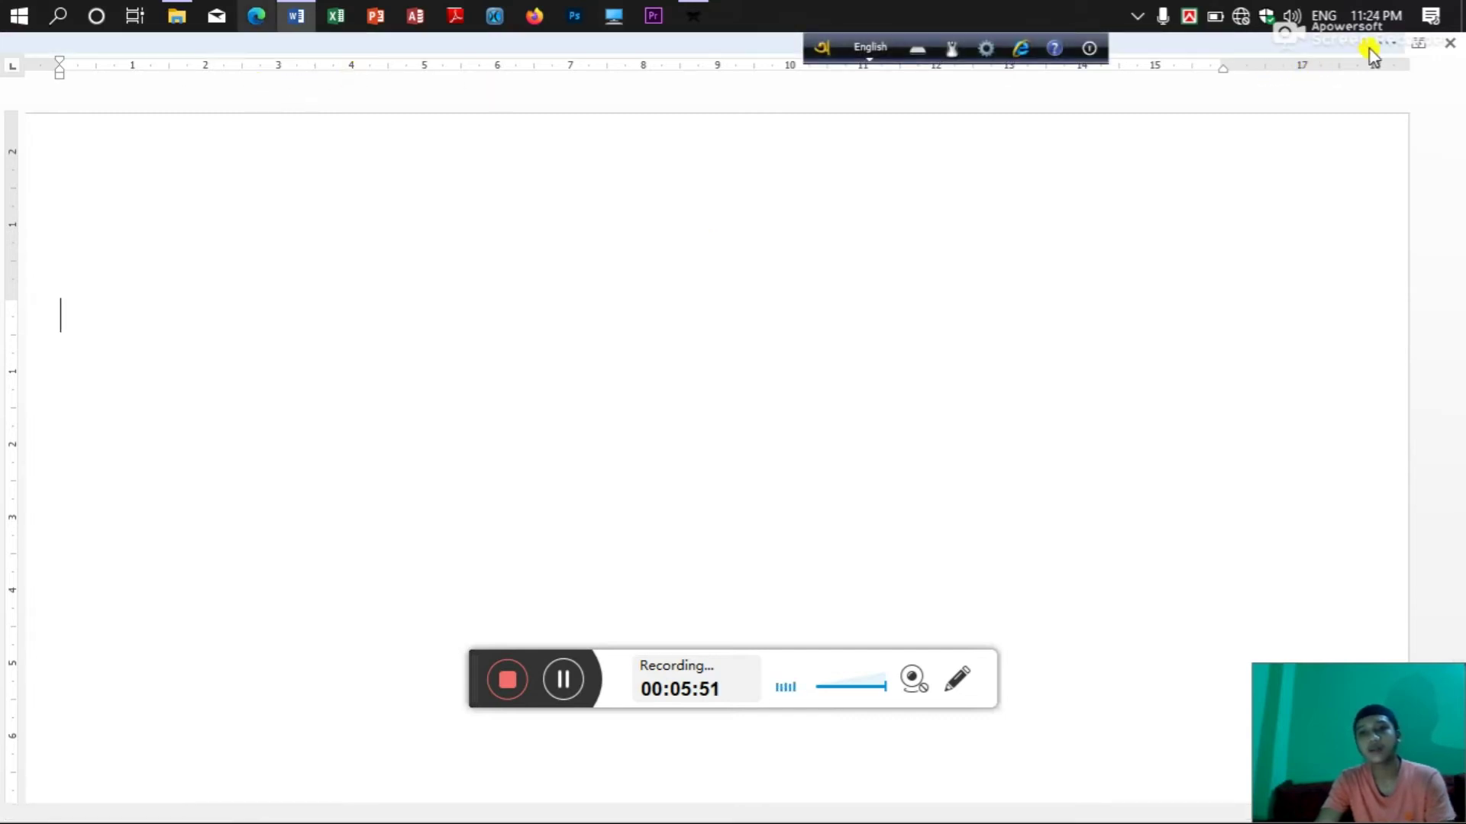
{"action": "left_click", "coordinate": [1417, 43]}
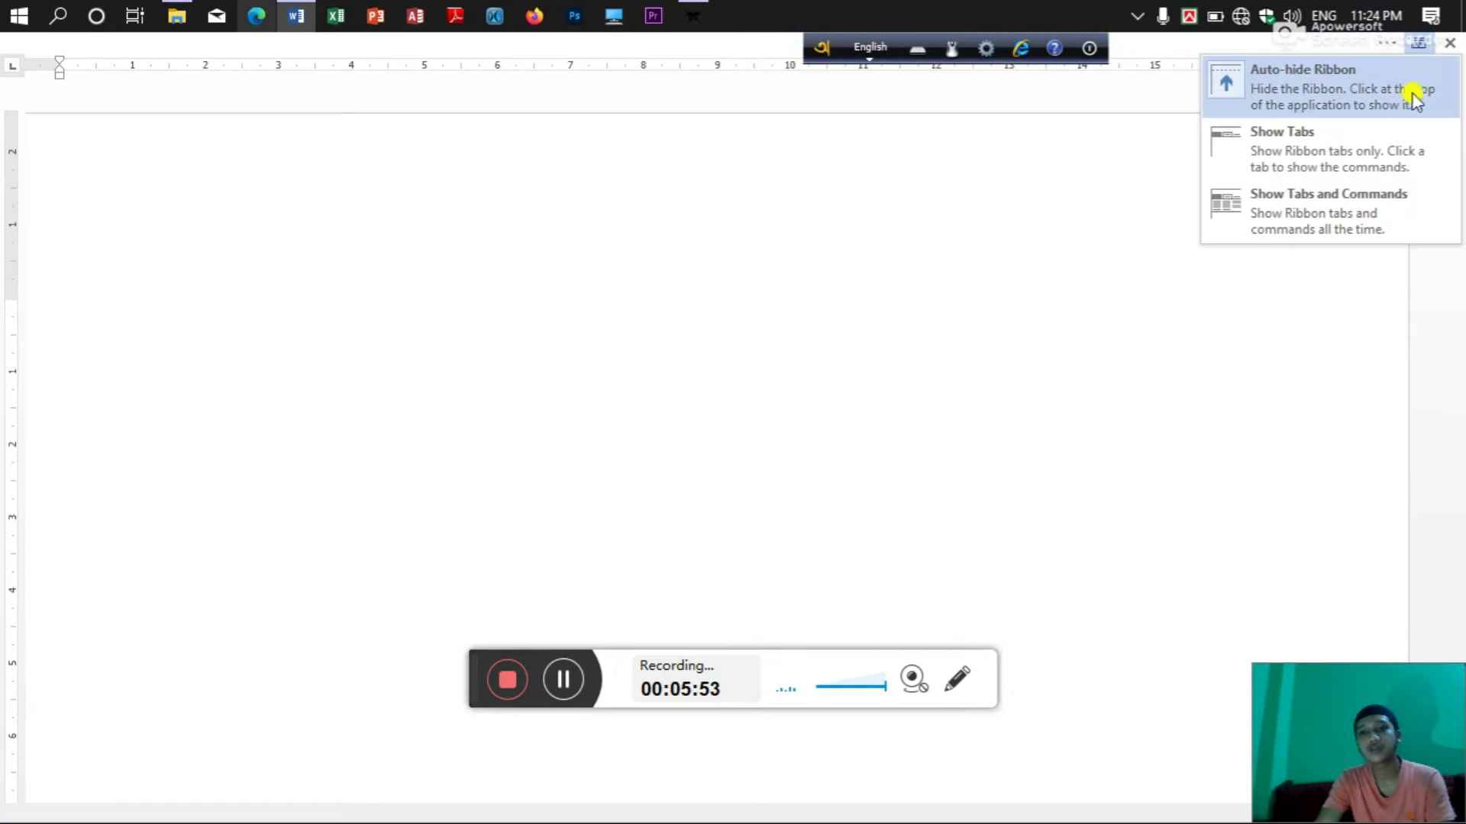
{"action": "left_click", "coordinate": [1367, 136]}
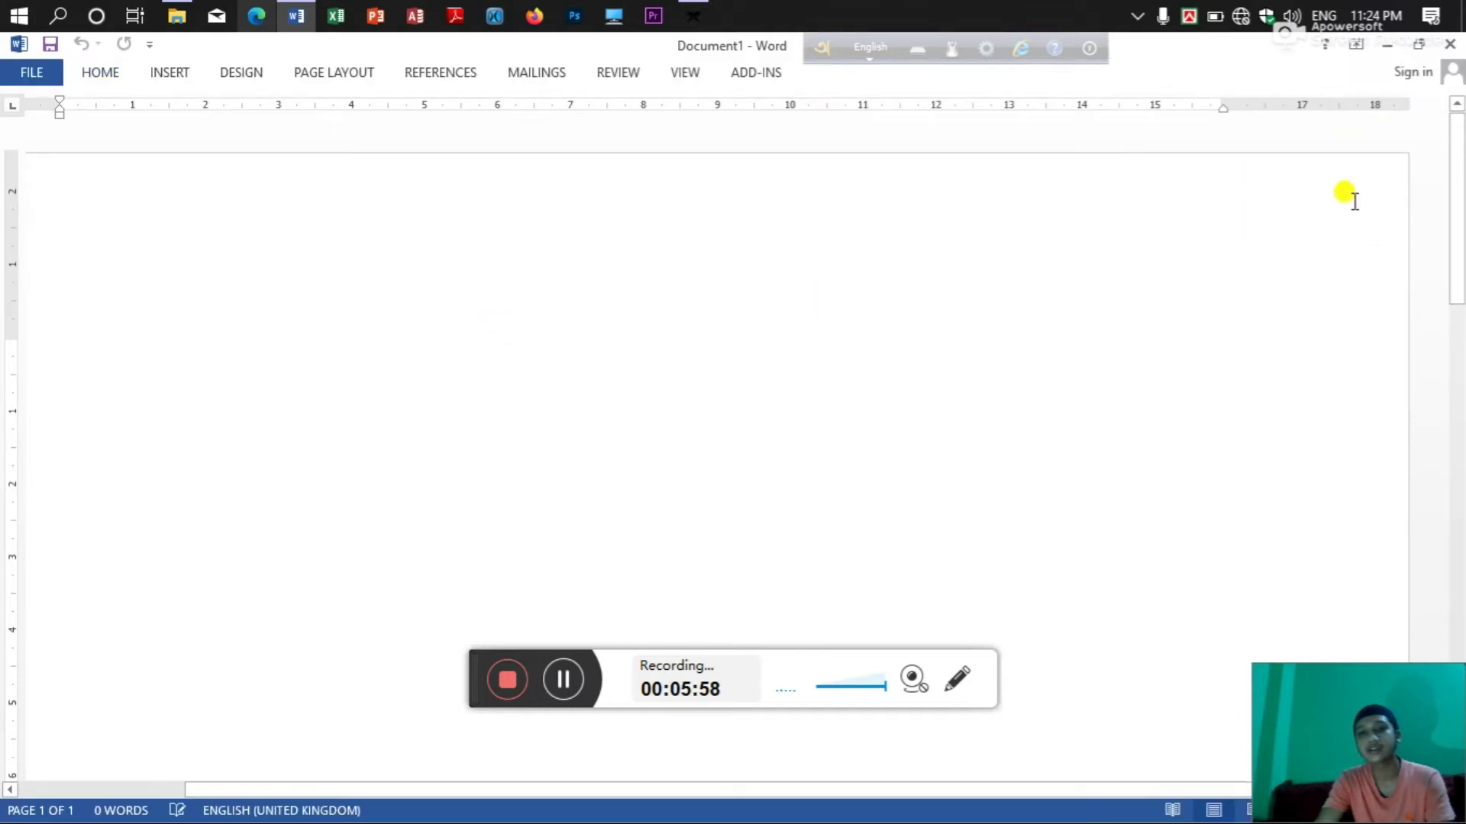
{"action": "left_click", "coordinate": [1348, 47]}
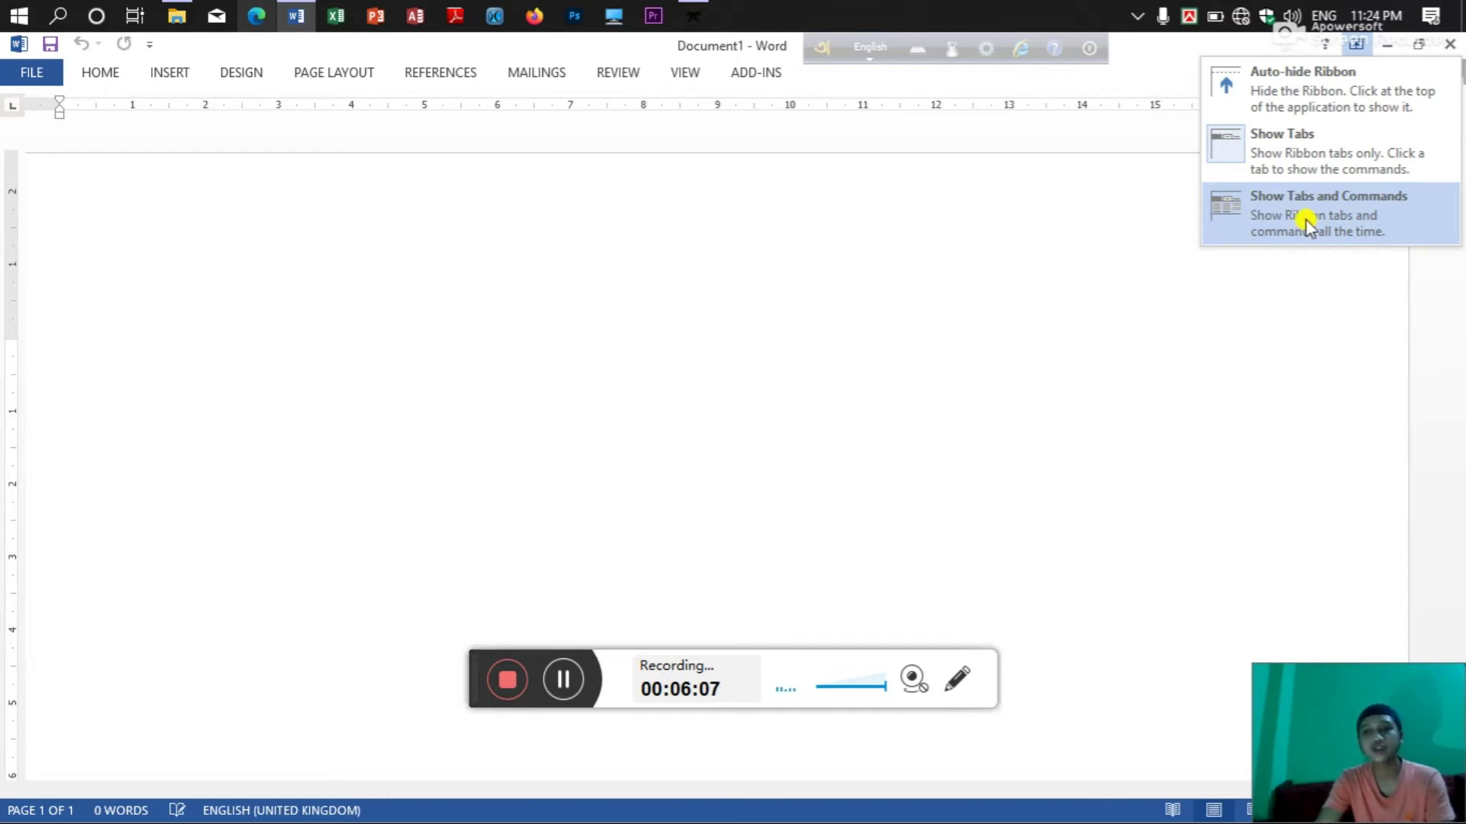
{"action": "left_click", "coordinate": [1307, 222]}
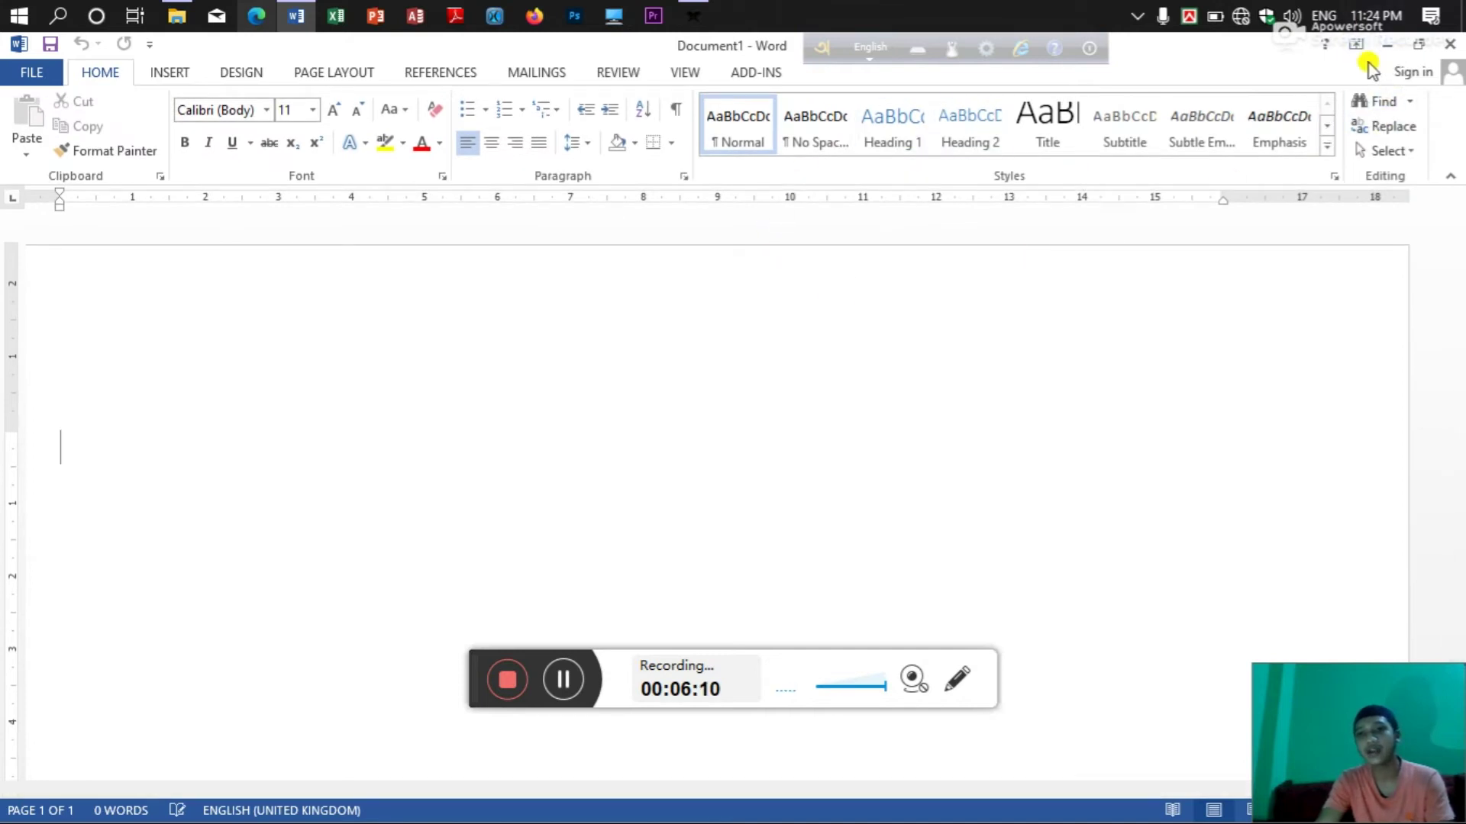
{"action": "left_click", "coordinate": [1417, 43]}
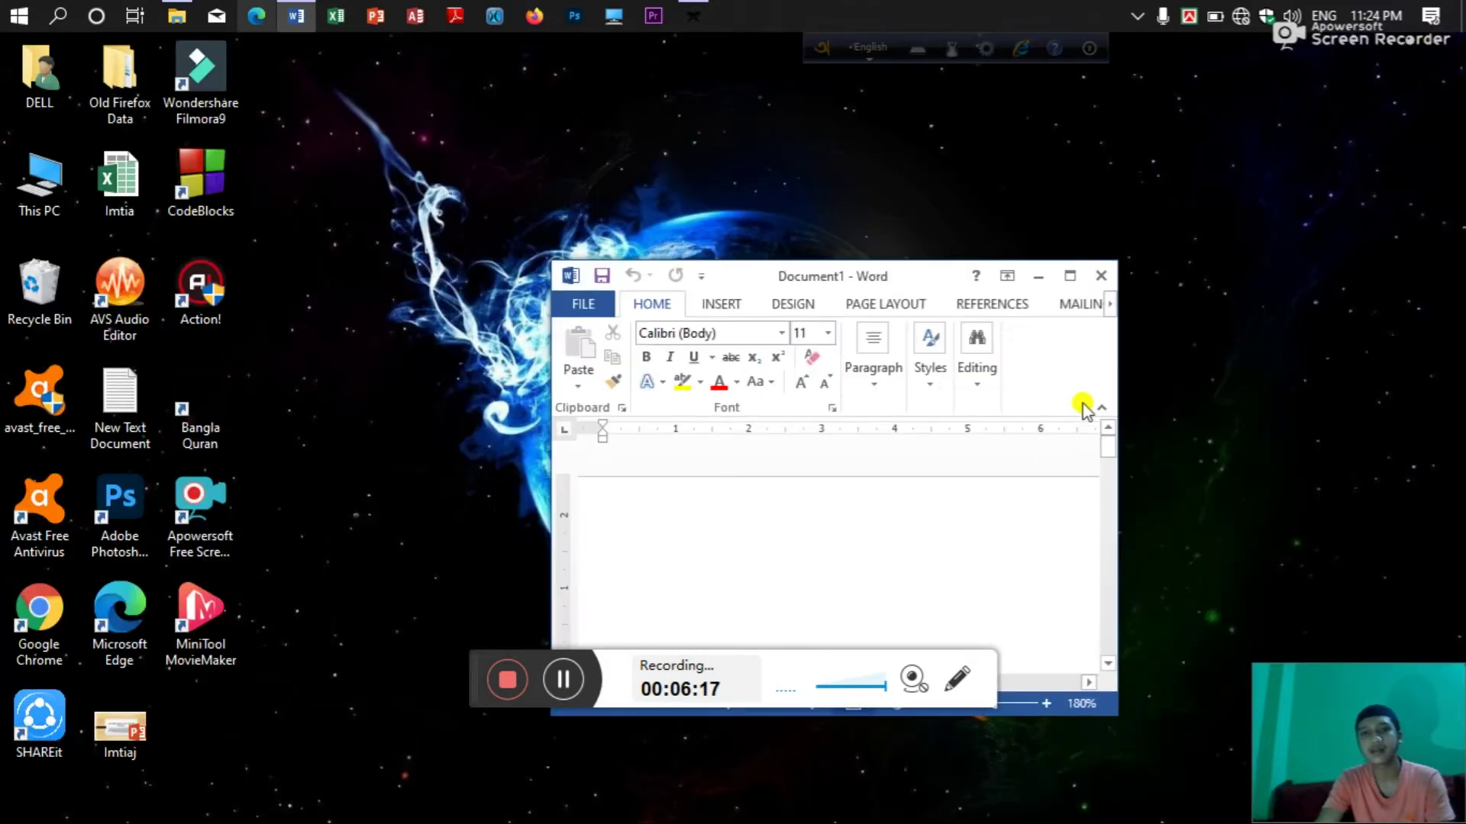
{"action": "left_click", "coordinate": [1066, 276]}
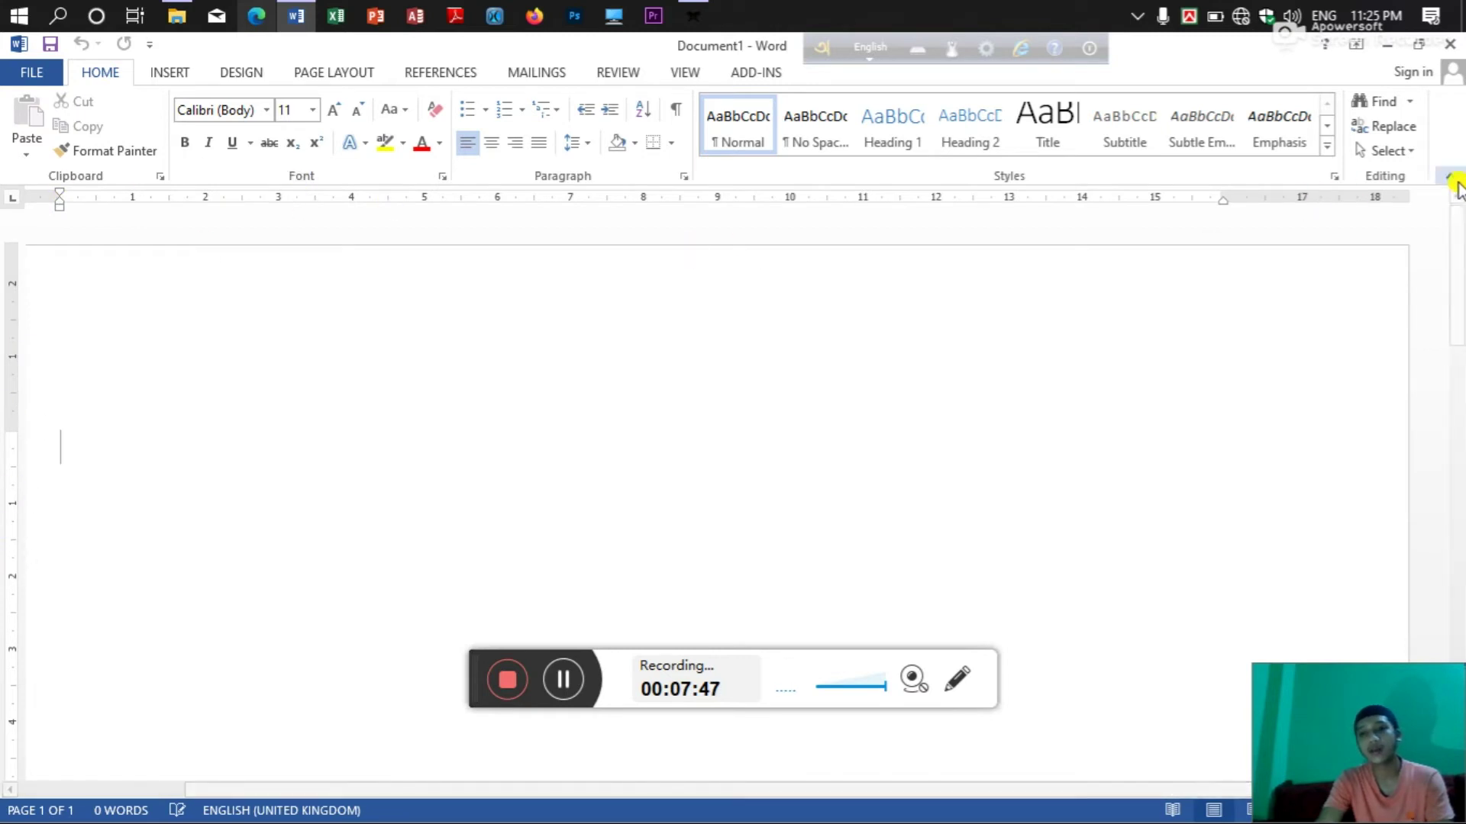
{"action": "mouse_move", "coordinate": [1459, 236]}
{"action": "left_mouse_down"}
{"action": "mouse_move", "coordinate": [1449, 573]}
{"action": "mouse_move", "coordinate": [1443, 252]}
{"action": "left_mouse_up"}
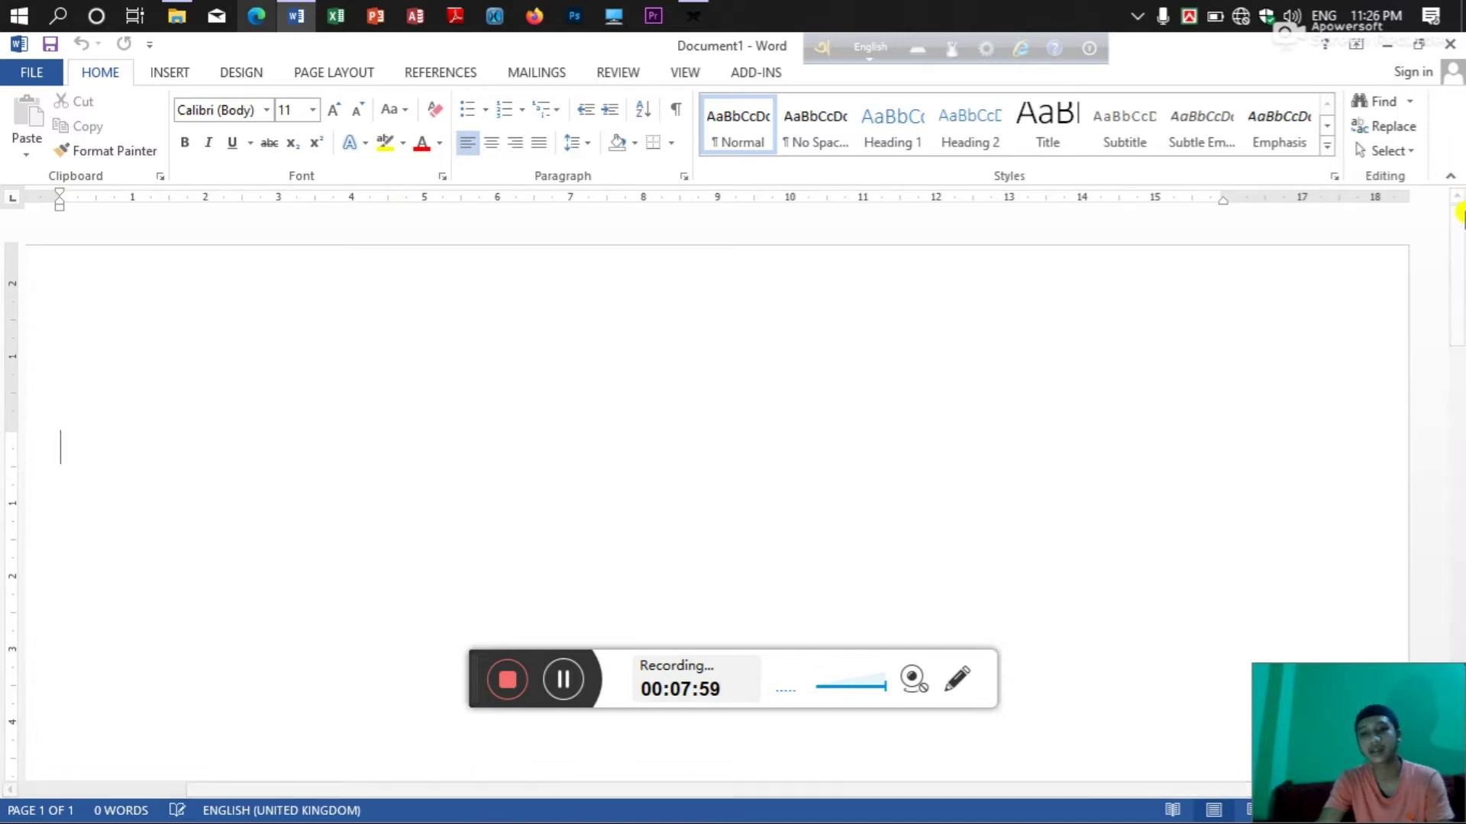
{"action": "left_click_drag", "start_coordinate": [1458, 214], "coordinate": [1457, 183]}
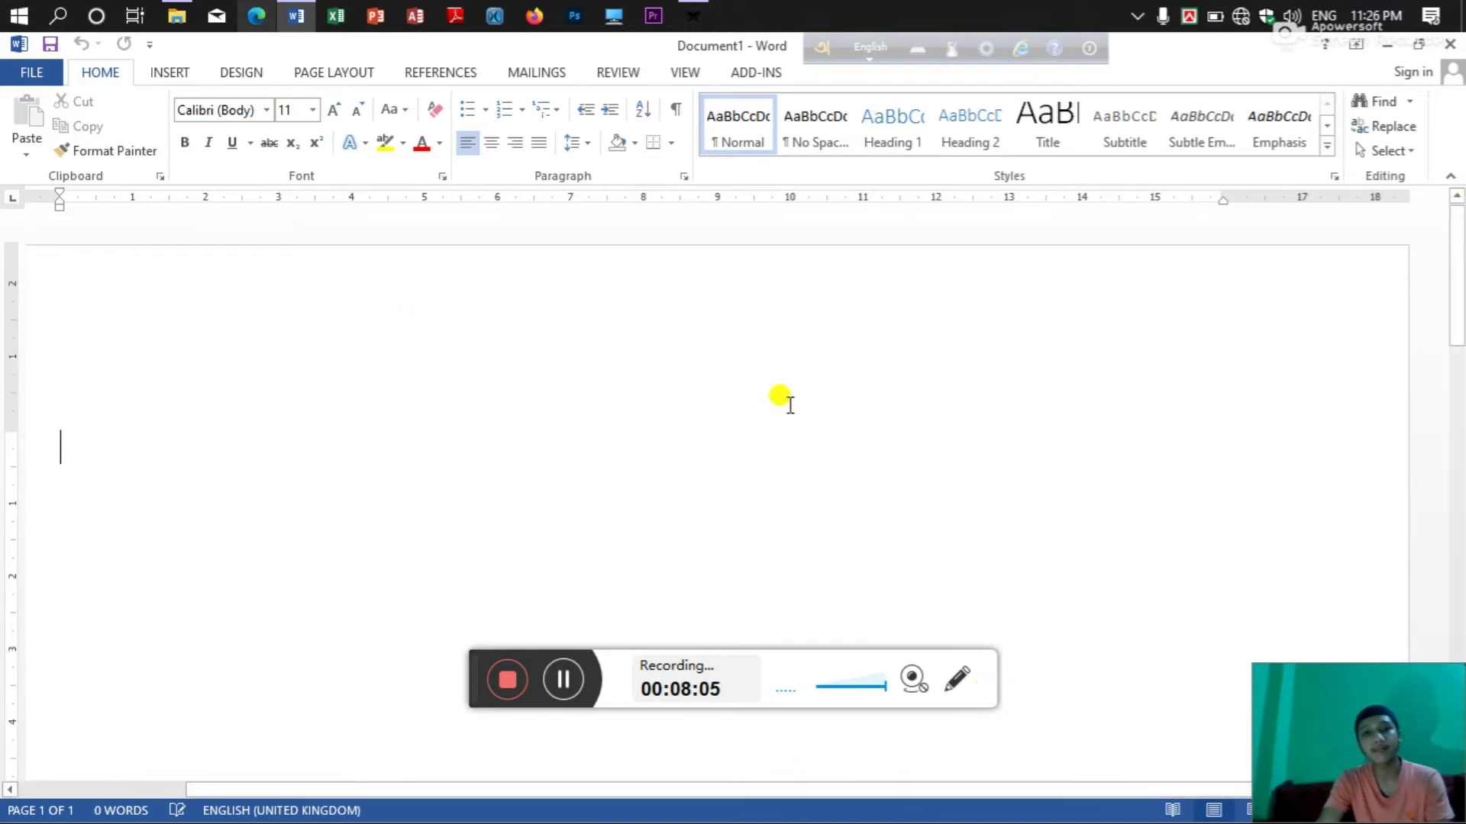
{"action": "left_click_drag", "start_coordinate": [1367, 699], "coordinate": [25, 19]}
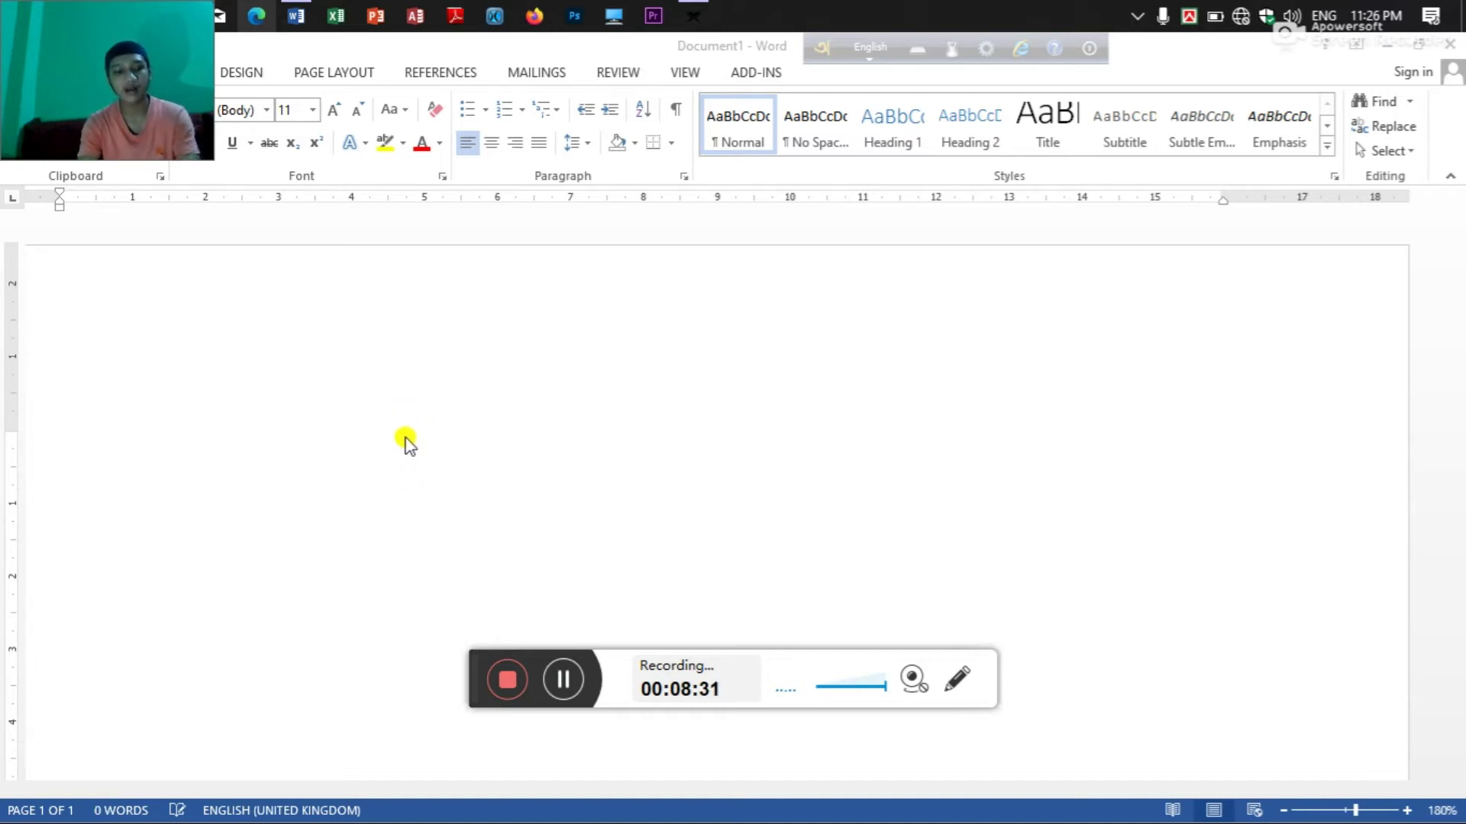
Type 'The book' on the blank page and switch to Read Mode.
{"action": "left_click", "coordinate": [408, 451]}
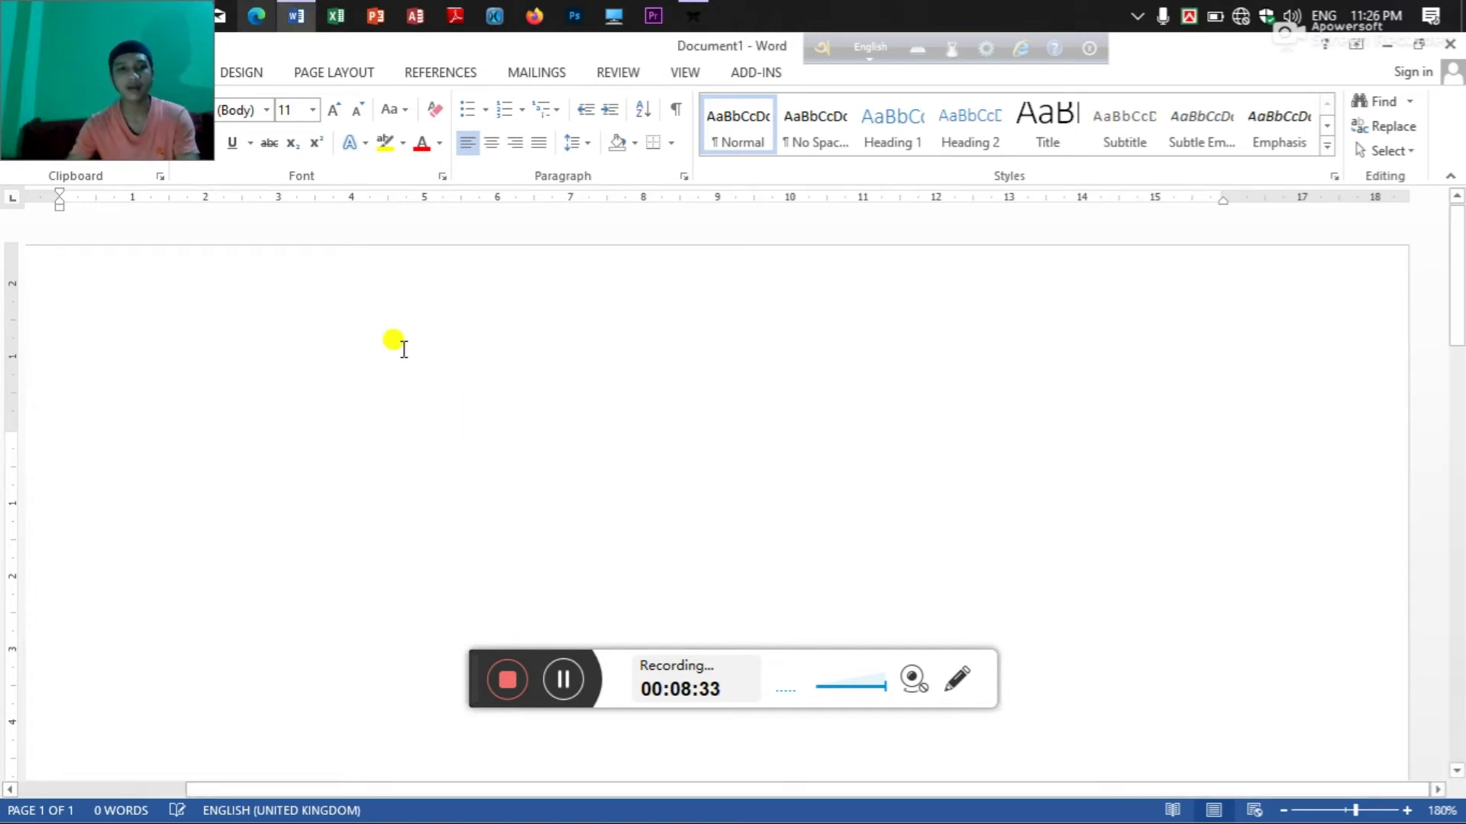
{"action": "type", "text": "The"}
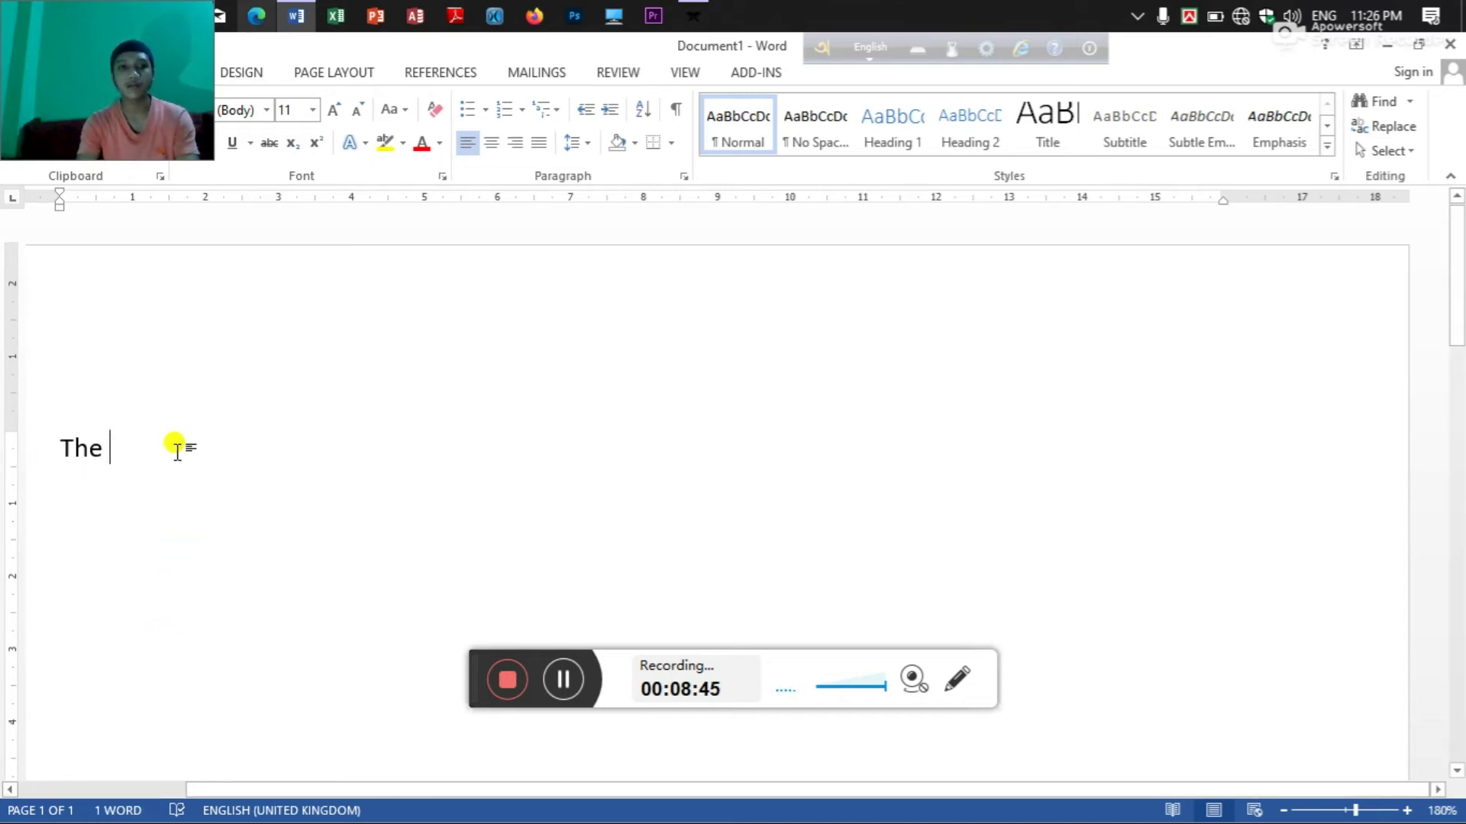
{"action": "type", "text": "book"}
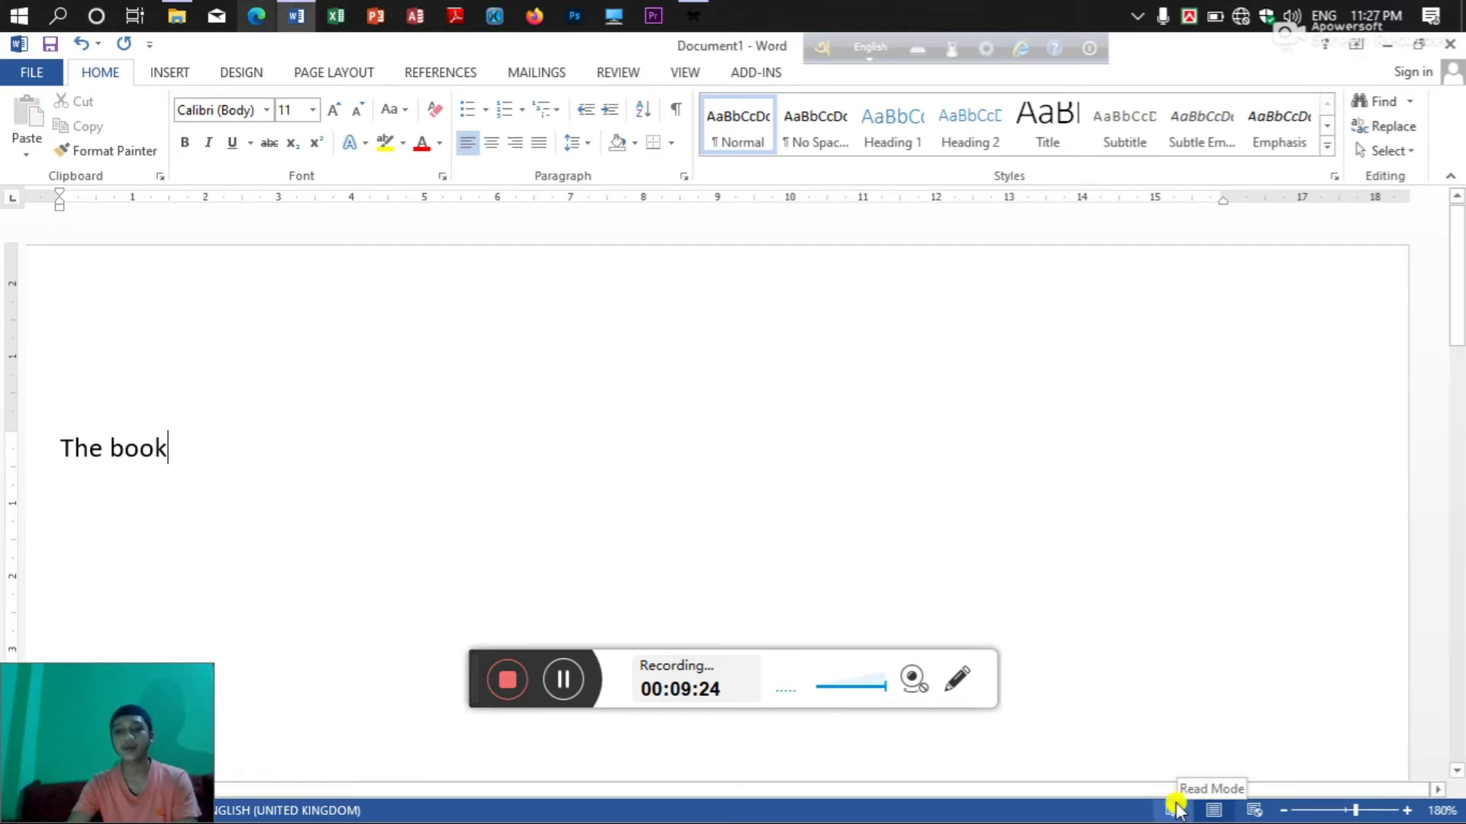
{"action": "left_click", "coordinate": [1174, 810]}
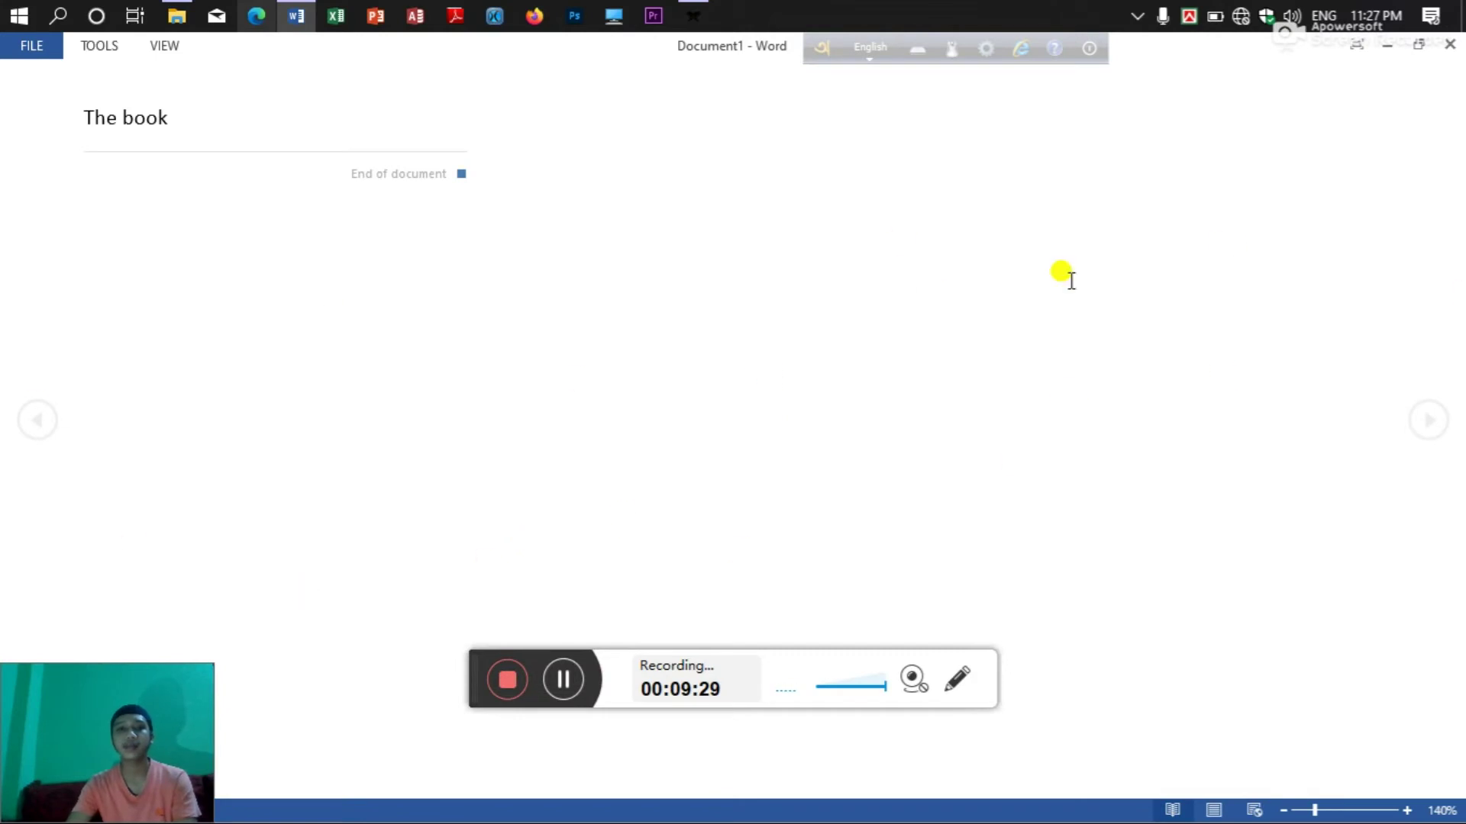
Try Find from the Read Mode Tools menu, then close the Navigation pane.
{"action": "left_click", "coordinate": [109, 51]}
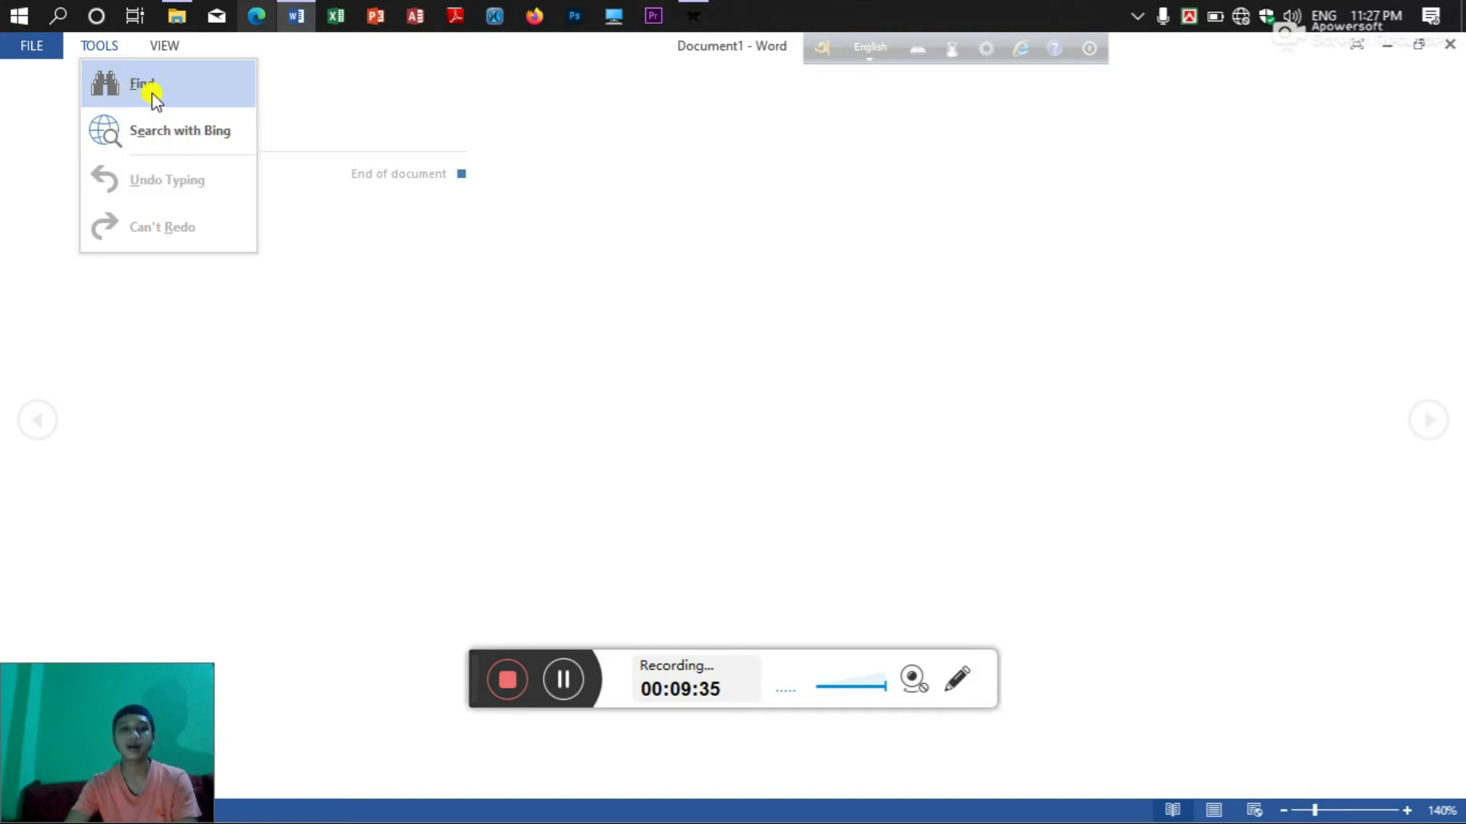
{"action": "left_click", "coordinate": [145, 83]}
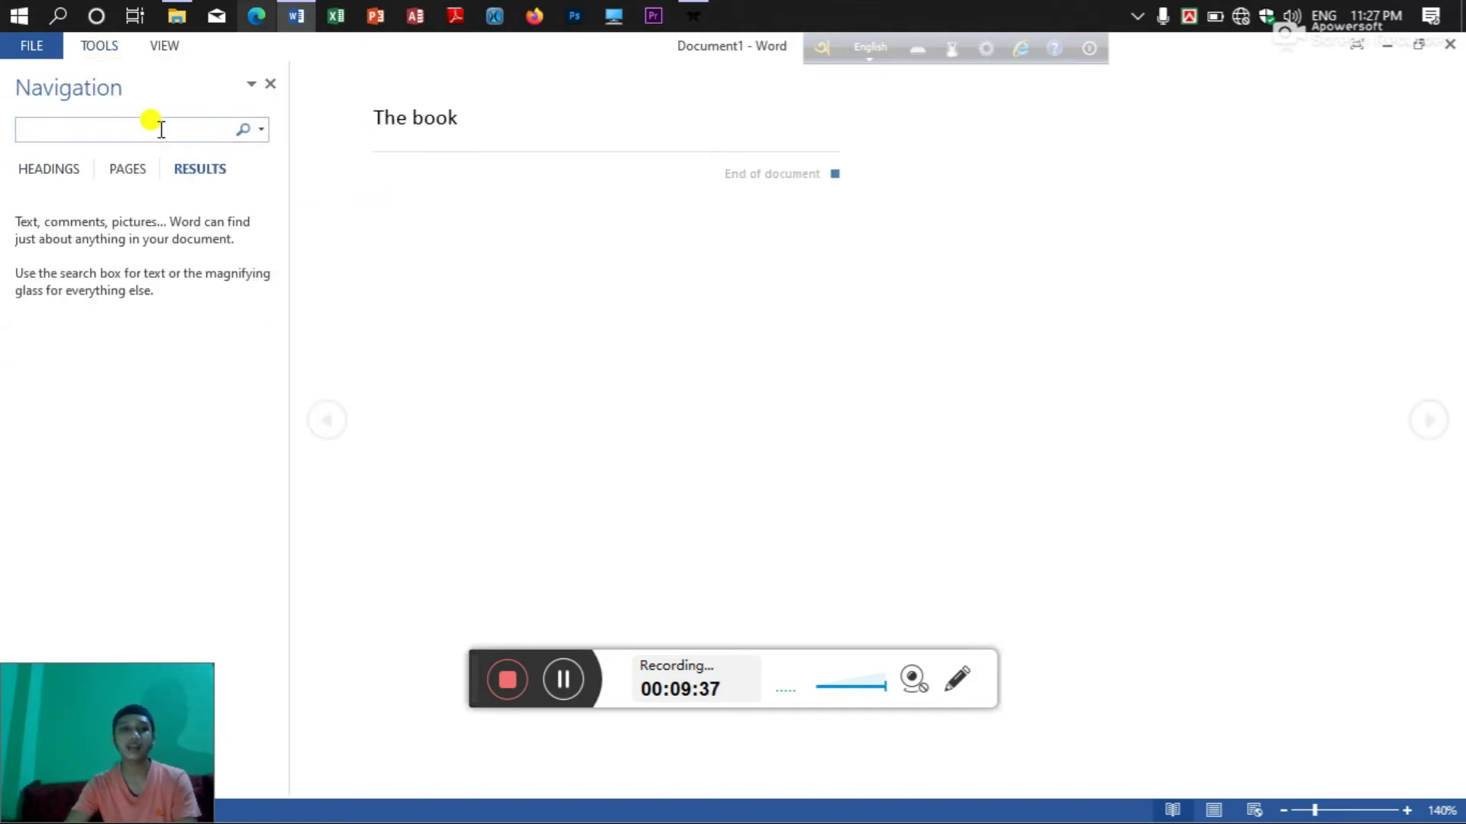
{"action": "left_click", "coordinate": [266, 84]}
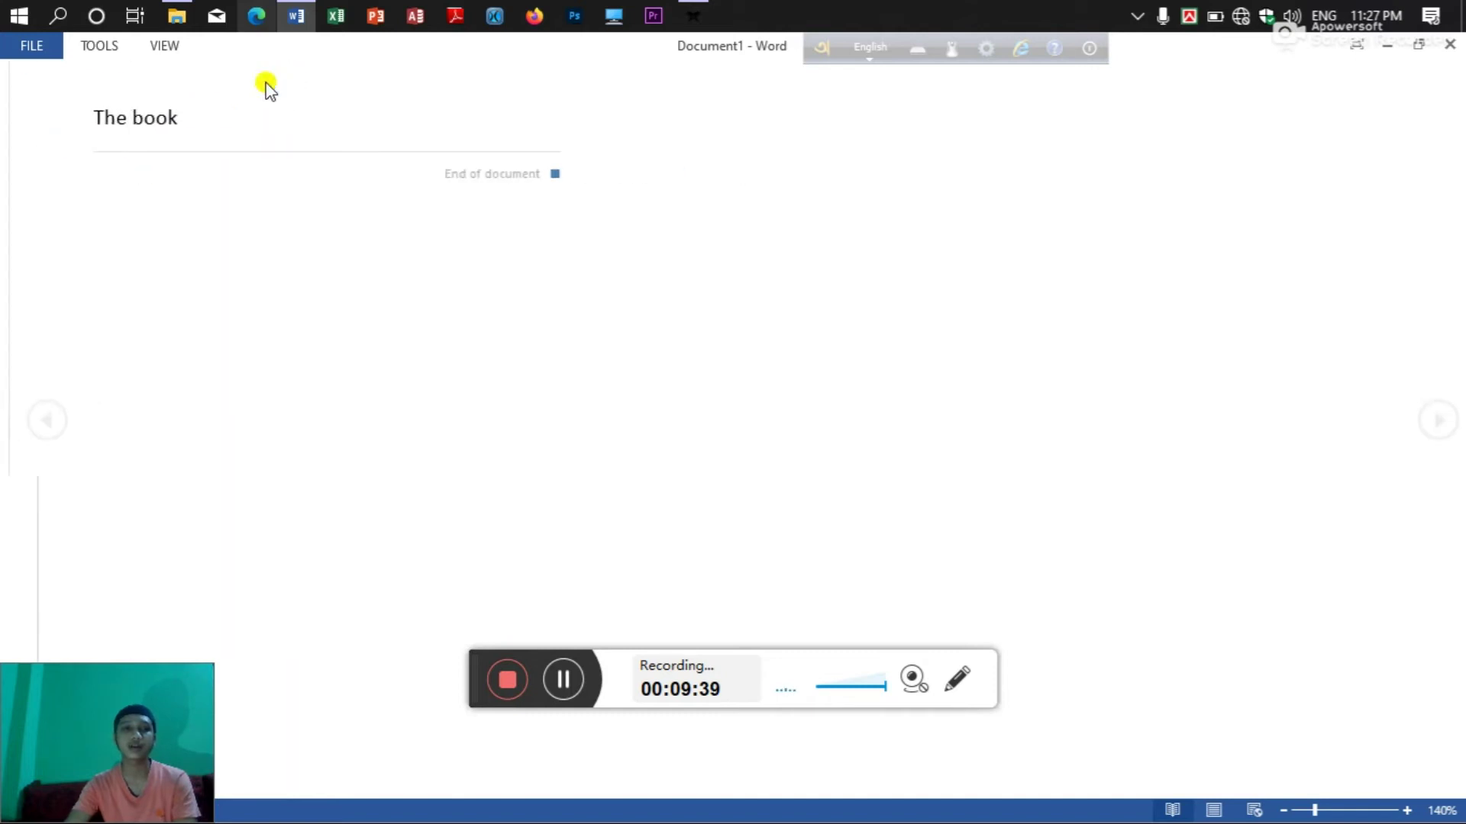
Dismiss the Tools menu and bring up the Read Mode View menu options.
{"action": "left_click", "coordinate": [99, 46]}
{"action": "left_click", "coordinate": [223, 123]}
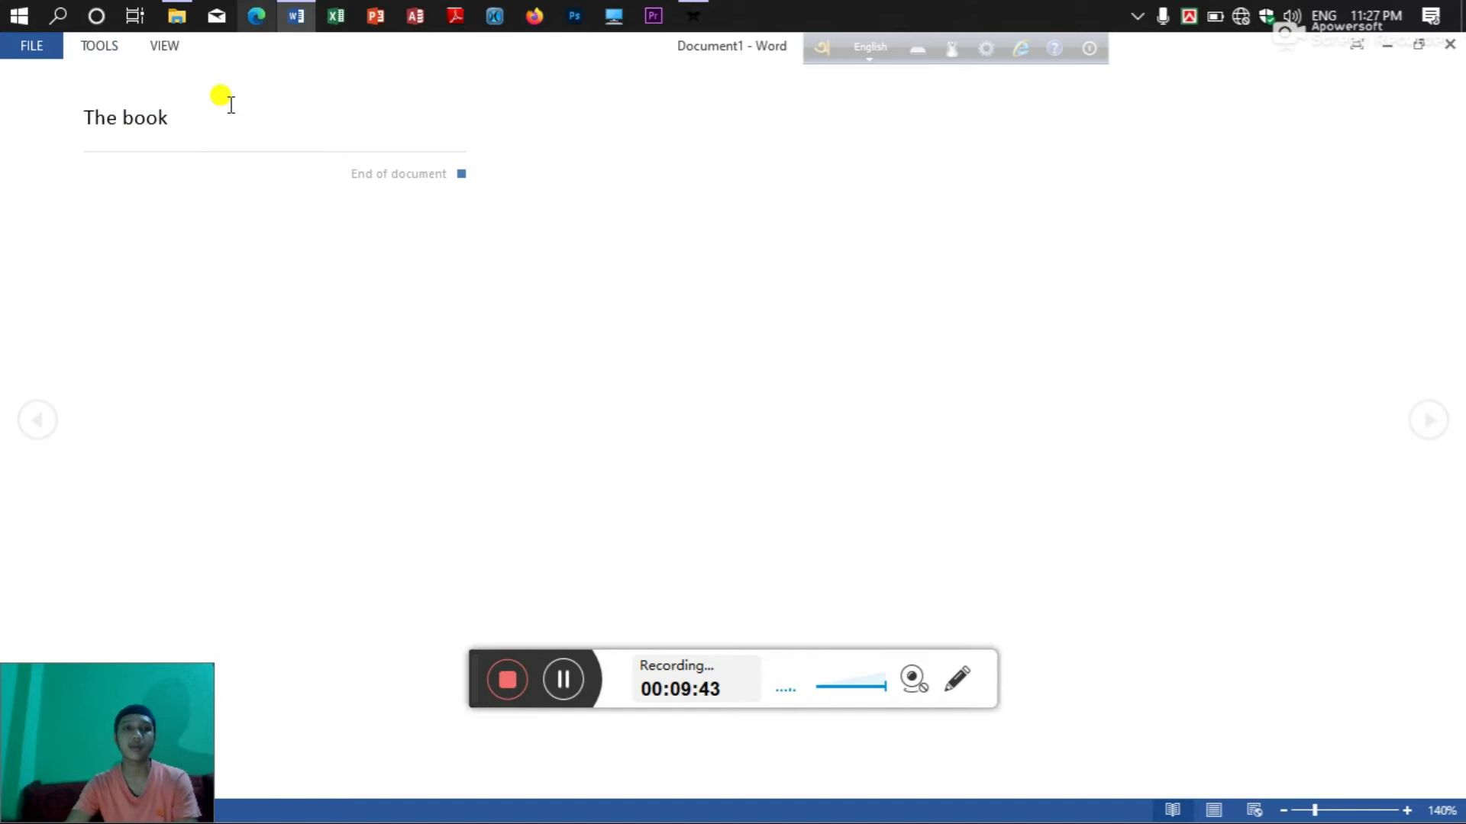
{"action": "left_click", "coordinate": [164, 46]}
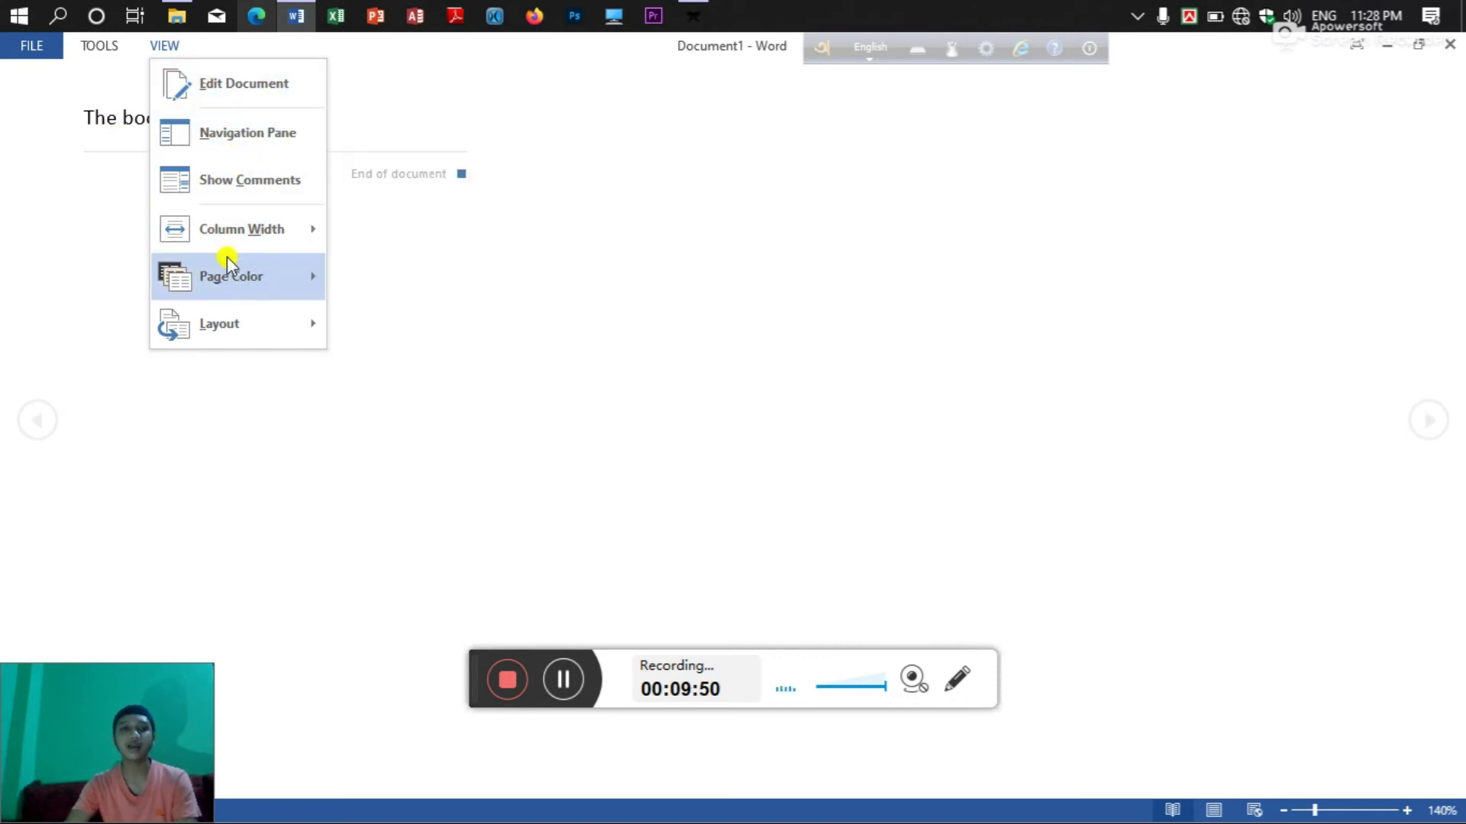
{"action": "mouse_move", "coordinate": [225, 286]}
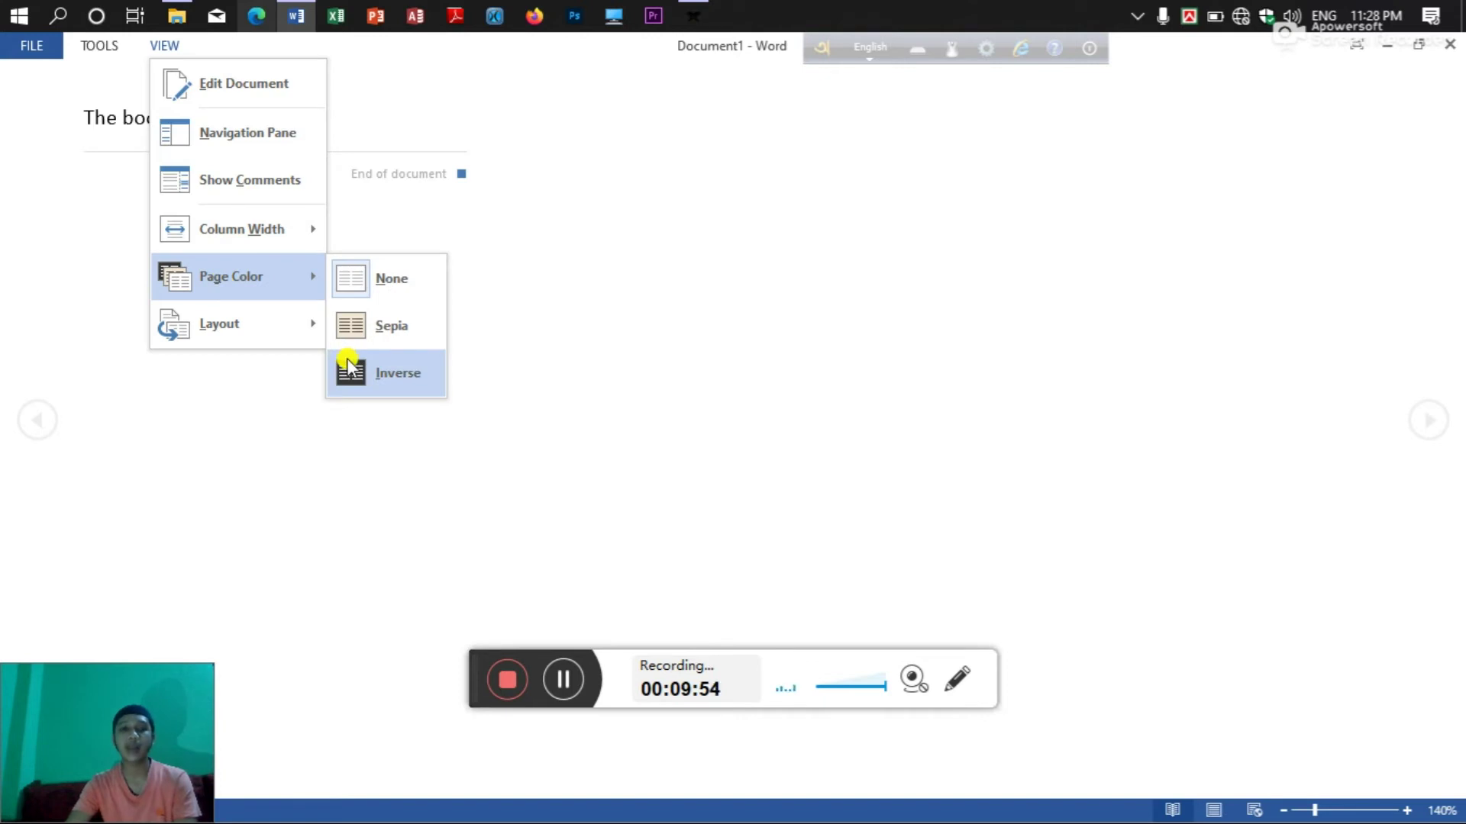
Apply the Inverse page colour in Read Mode, then set Page Color back to None.
{"action": "left_click", "coordinate": [348, 366]}
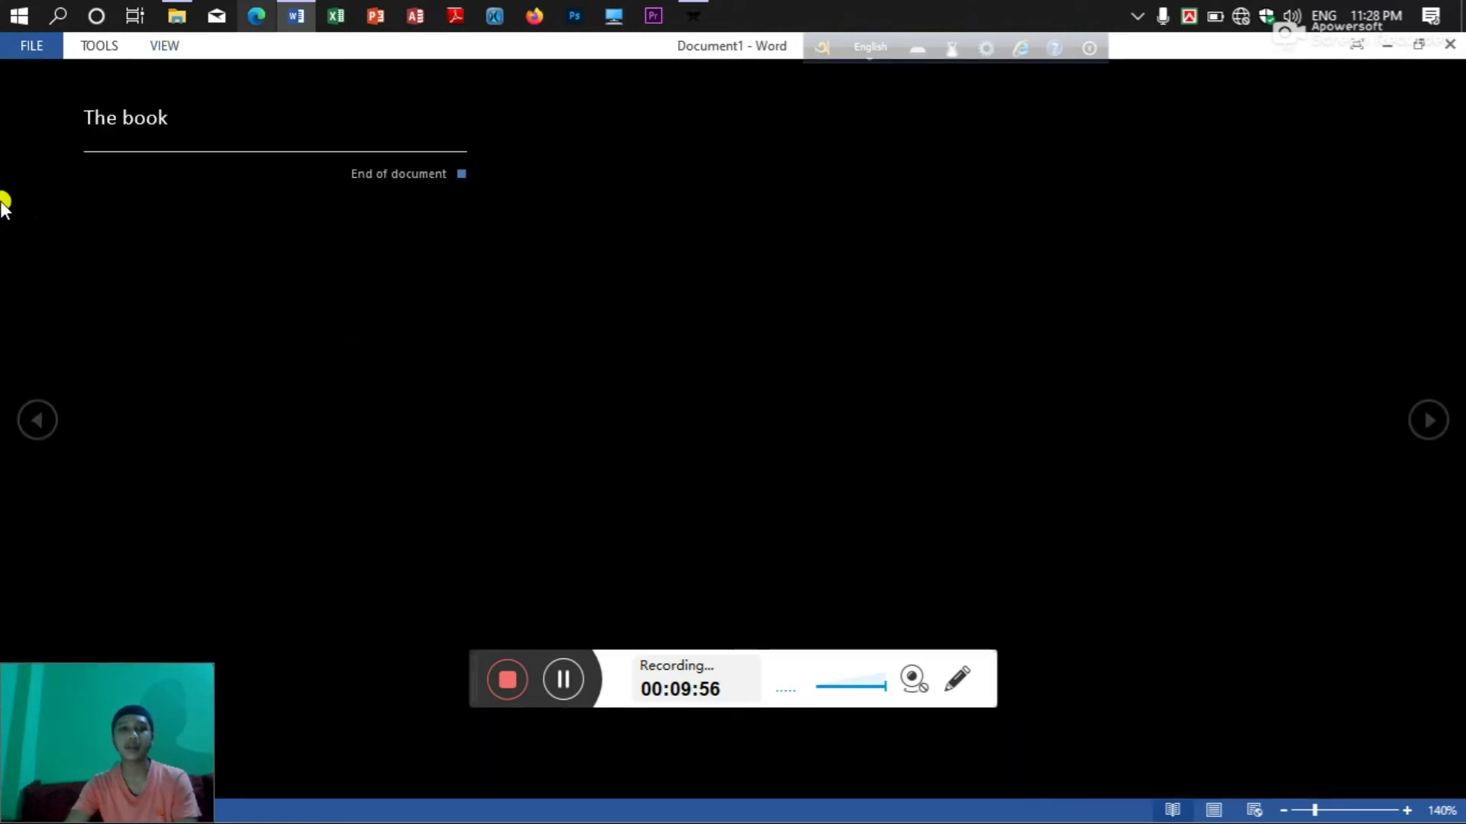
{"action": "left_click", "coordinate": [182, 45]}
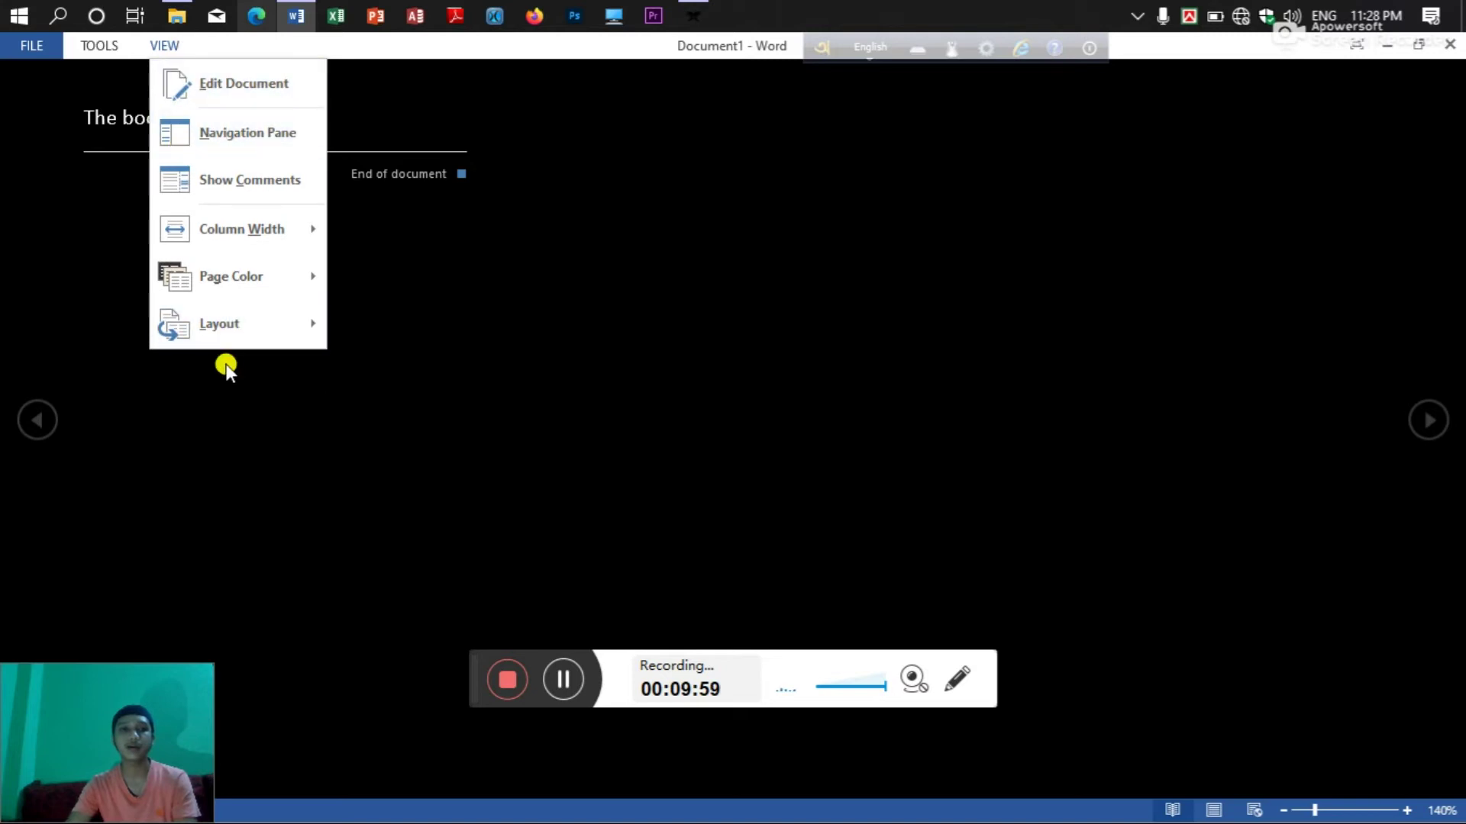
{"action": "mouse_move", "coordinate": [237, 275]}
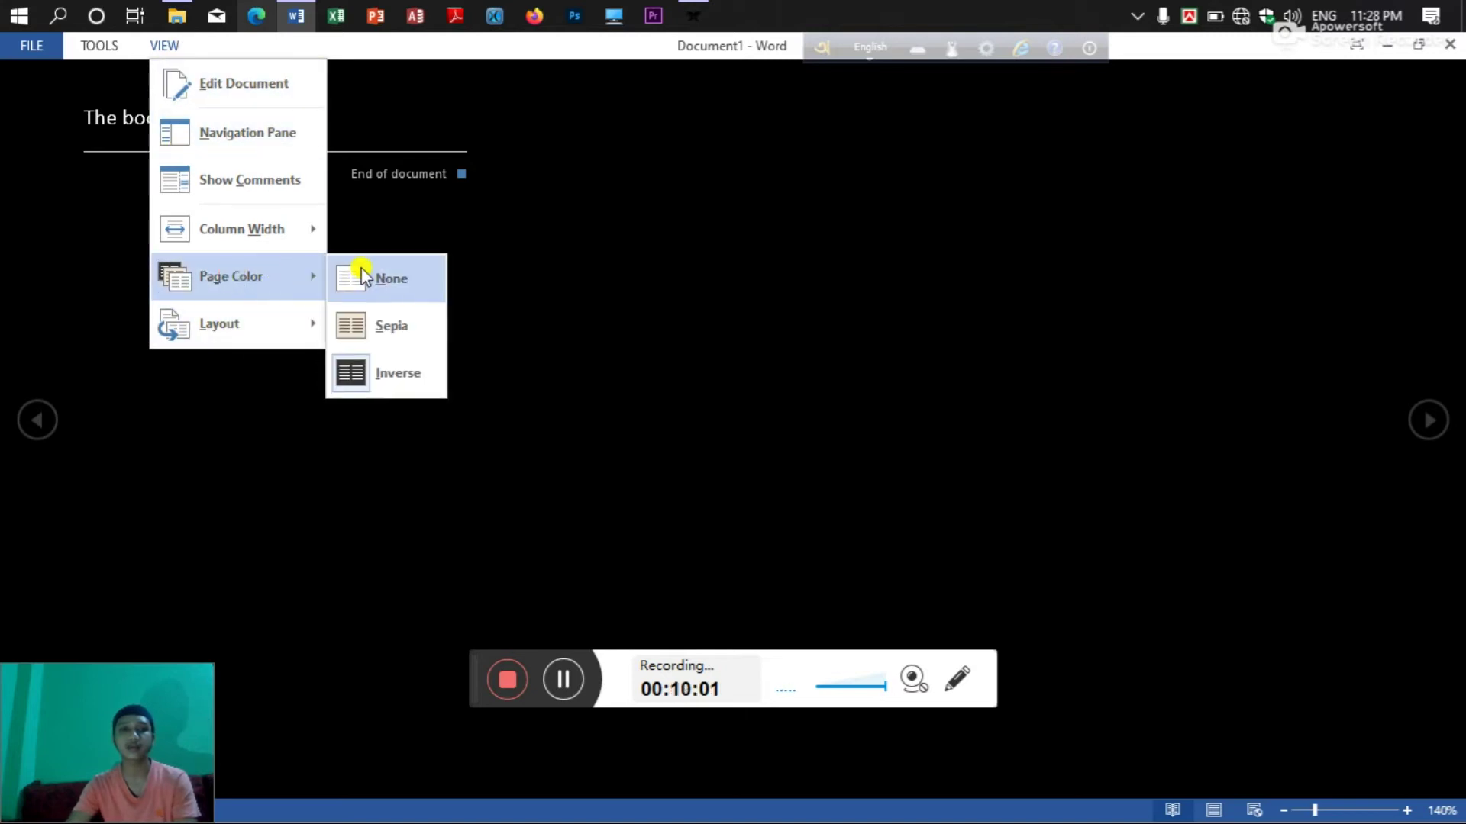
{"action": "left_click", "coordinate": [361, 271]}
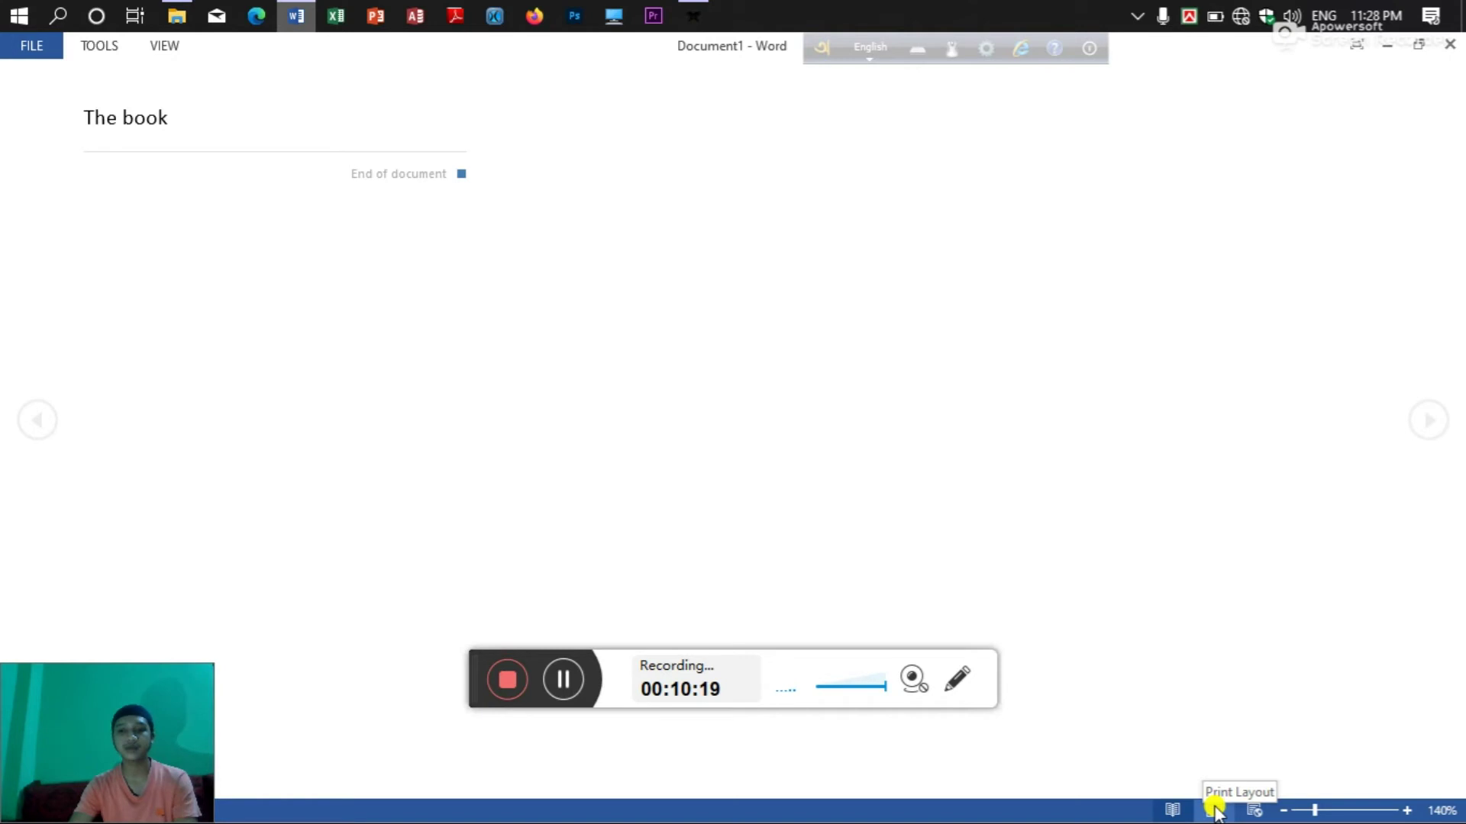
Switch between Print Layout and Read Mode, finishing in Web Layout.
{"action": "right_click", "coordinate": [1214, 809]}
{"action": "left_click", "coordinate": [1214, 807]}
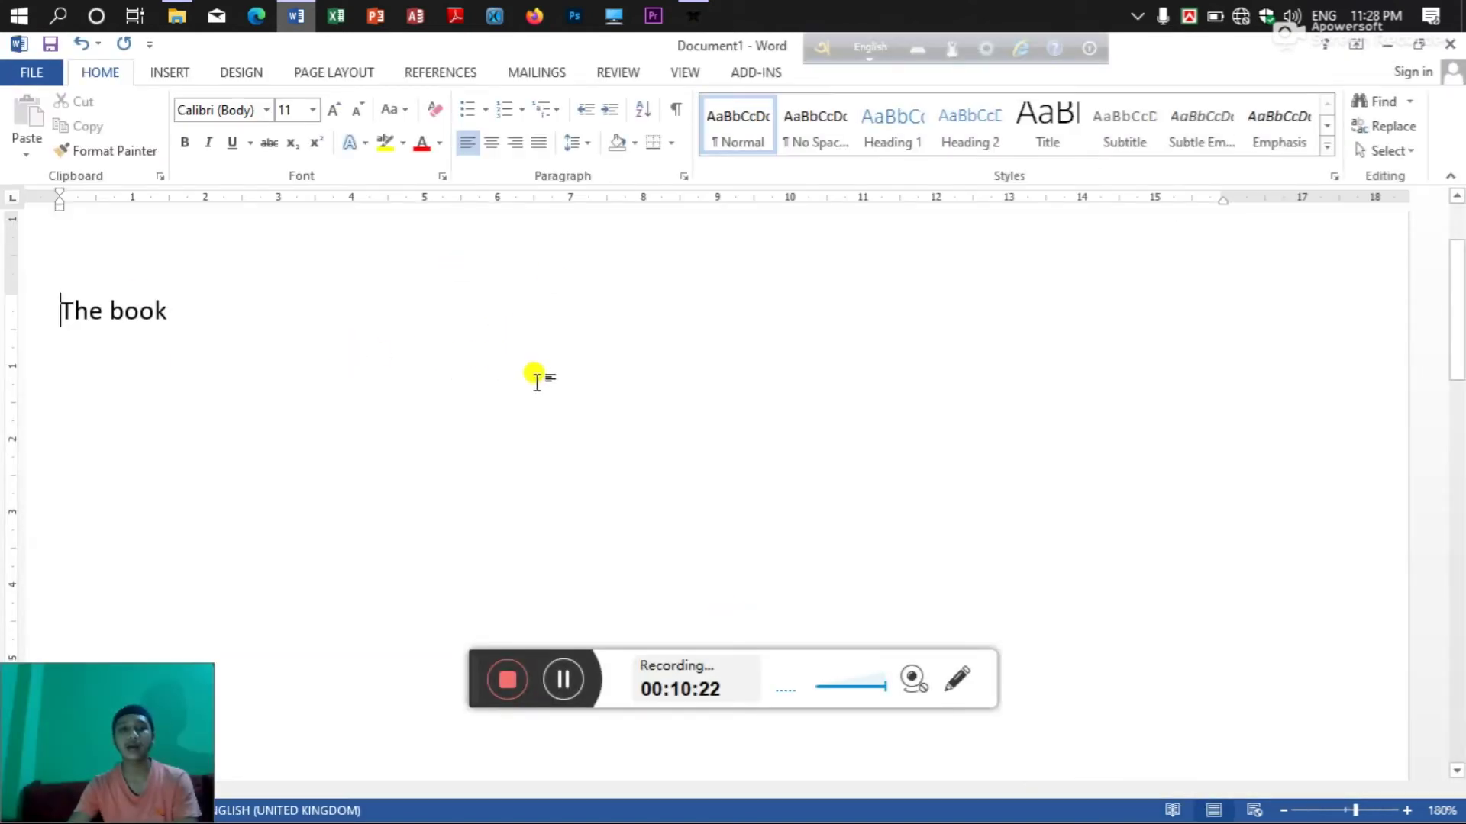
{"action": "left_click", "coordinate": [1170, 811]}
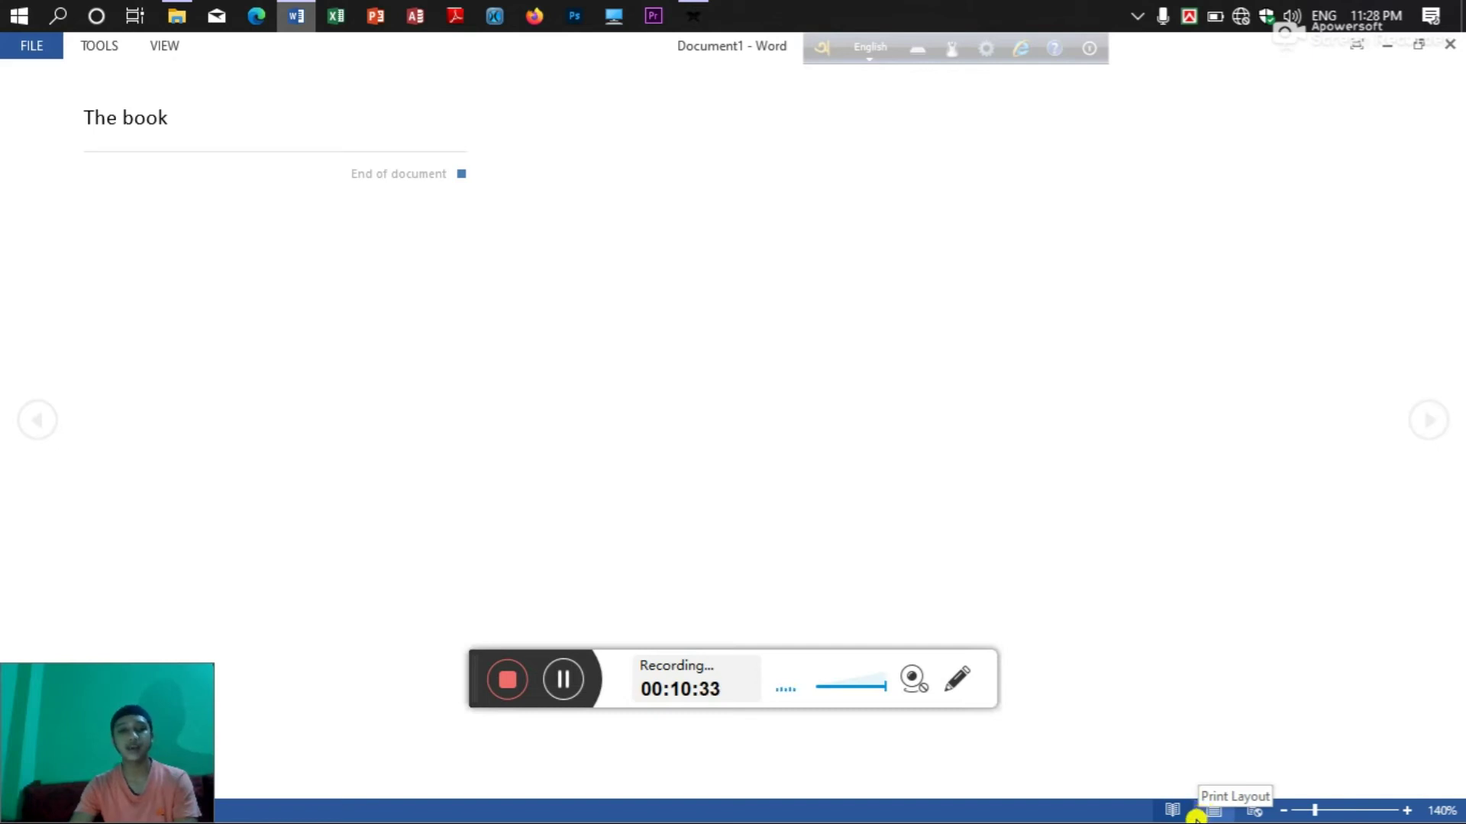
{"action": "left_click", "coordinate": [1205, 813]}
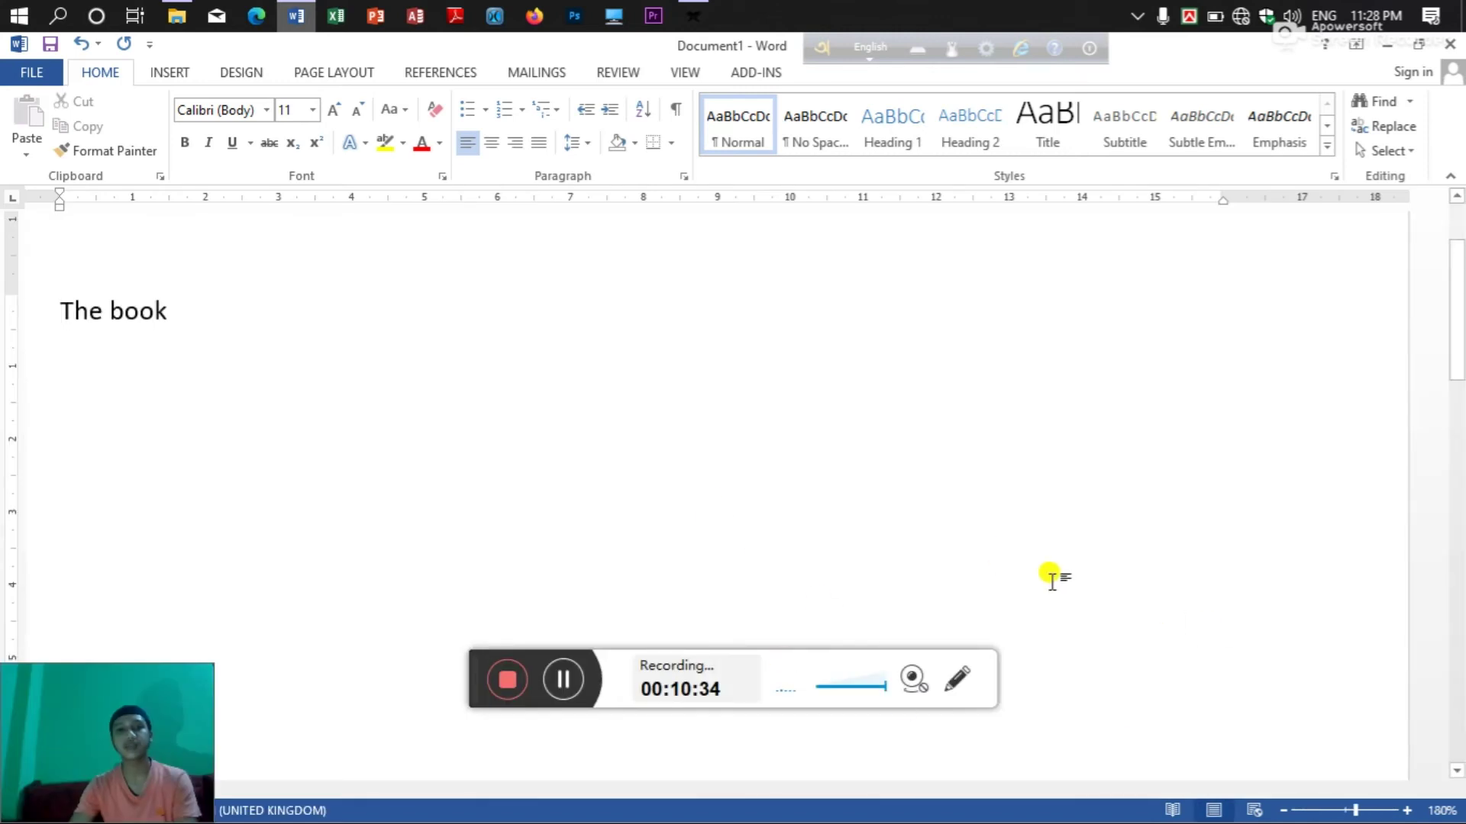
{"action": "left_click", "coordinate": [1258, 809]}
{"action": "left_click", "coordinate": [1259, 808]}
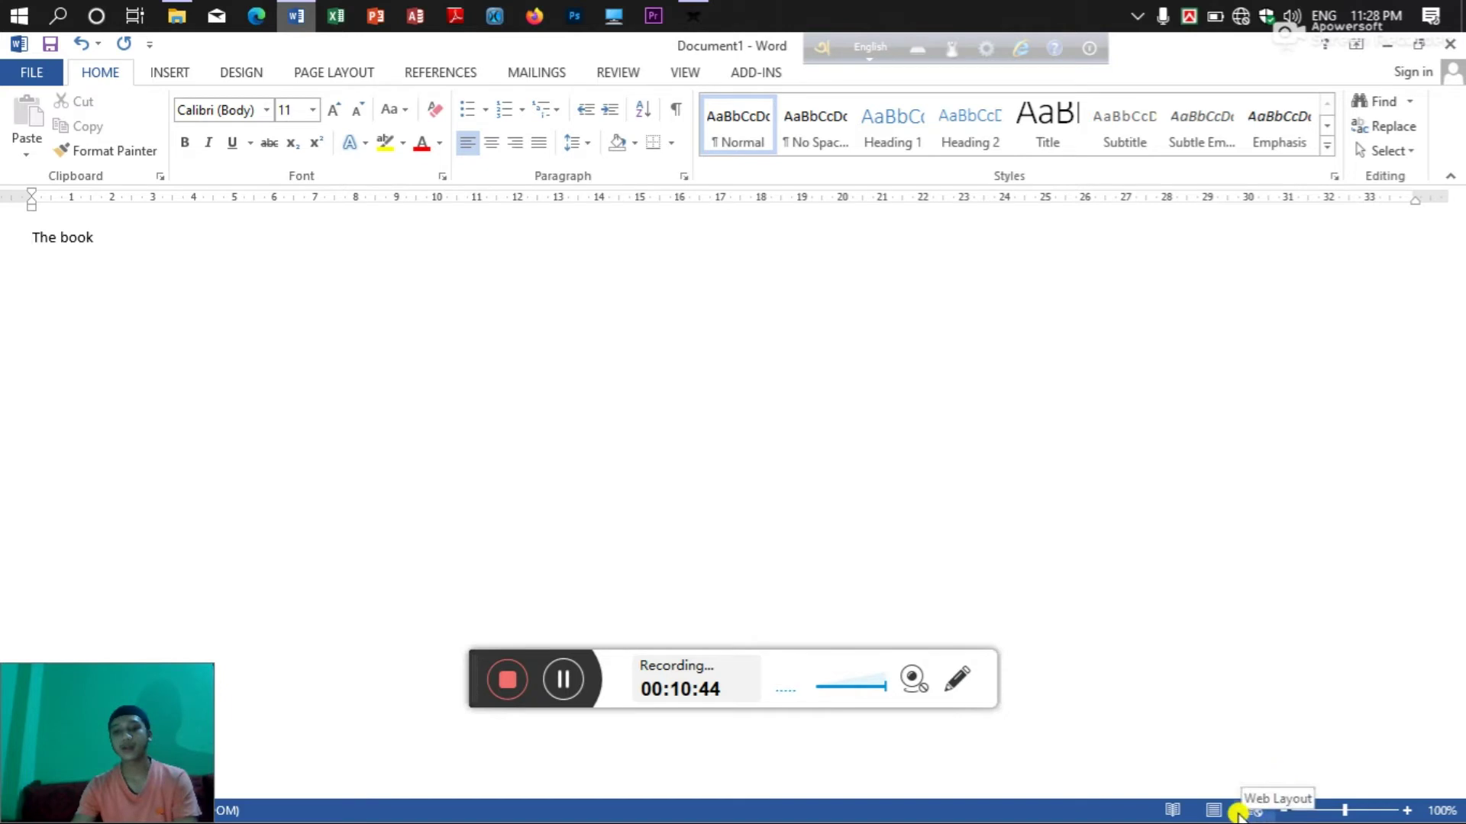
Return to Print Layout, zoom to about 196%, and collapse the ribbon to tab names.
{"action": "left_click", "coordinate": [1212, 811]}
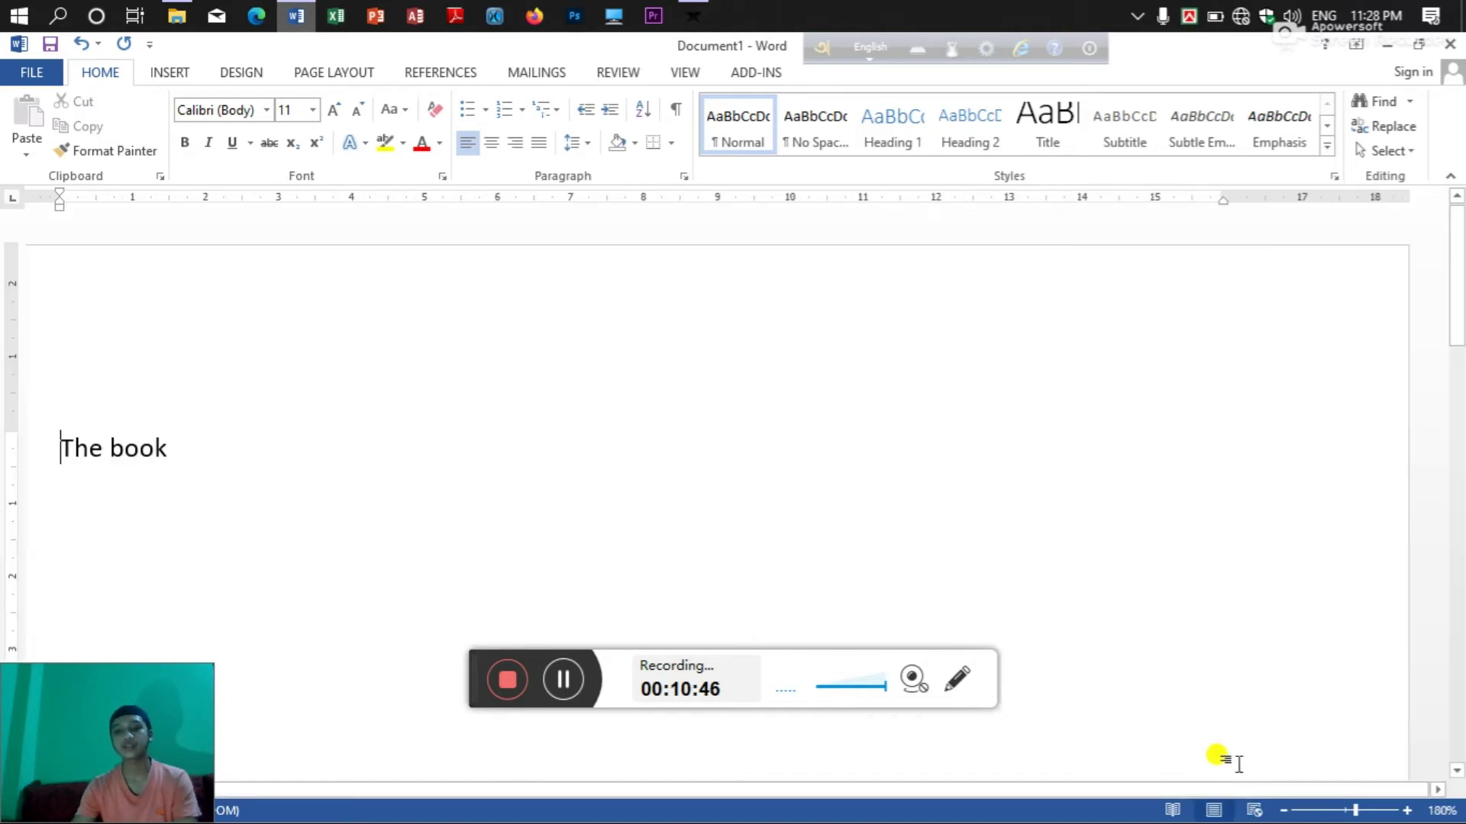
{"action": "left_click", "coordinate": [1369, 811]}
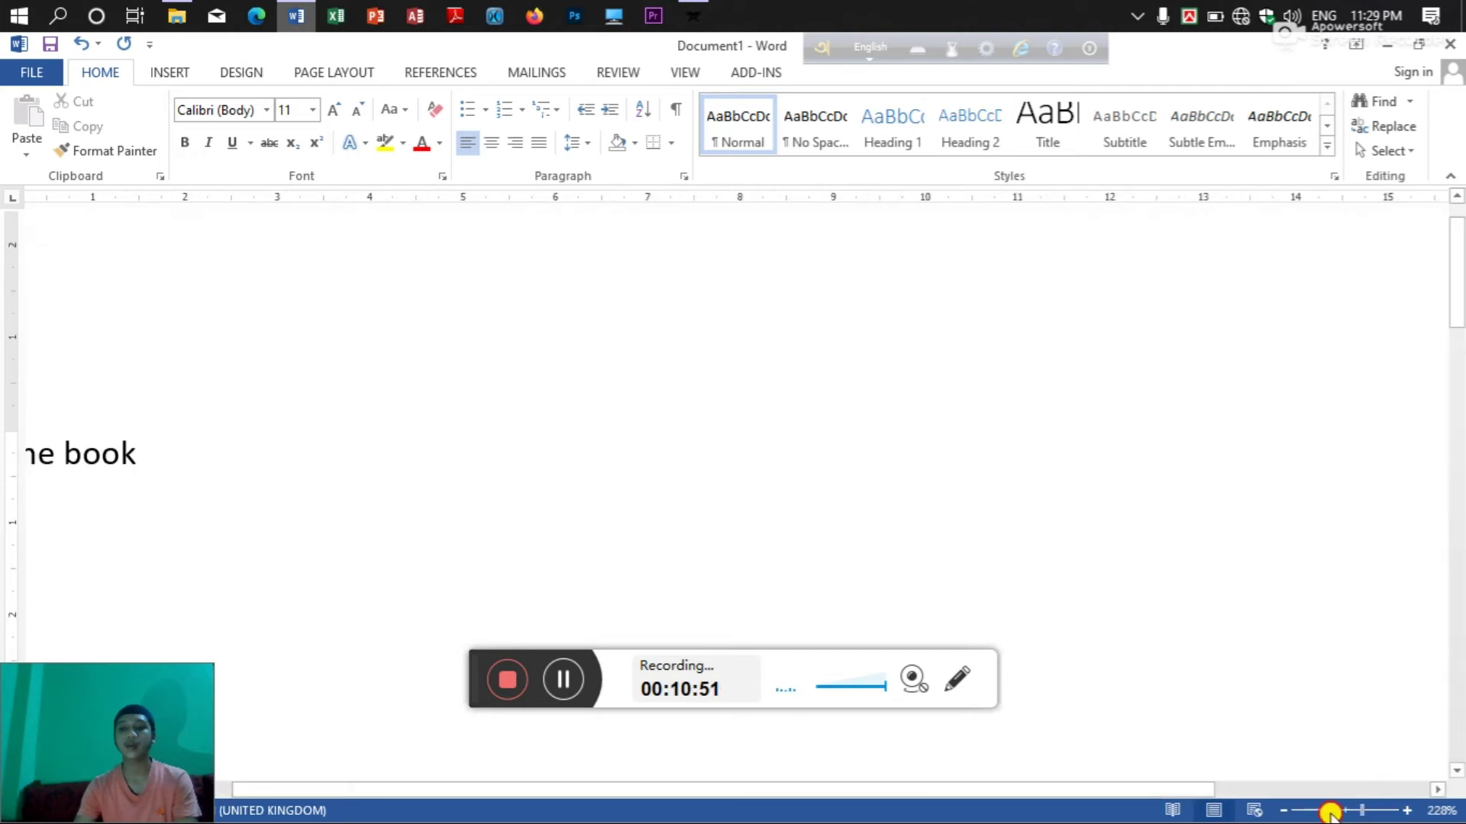
{"action": "mouse_move", "coordinate": [1361, 808]}
{"action": "left_mouse_down"}
{"action": "mouse_move", "coordinate": [1341, 811]}
{"action": "mouse_move", "coordinate": [1371, 812]}
{"action": "mouse_move", "coordinate": [1357, 811]}
{"action": "left_mouse_up"}
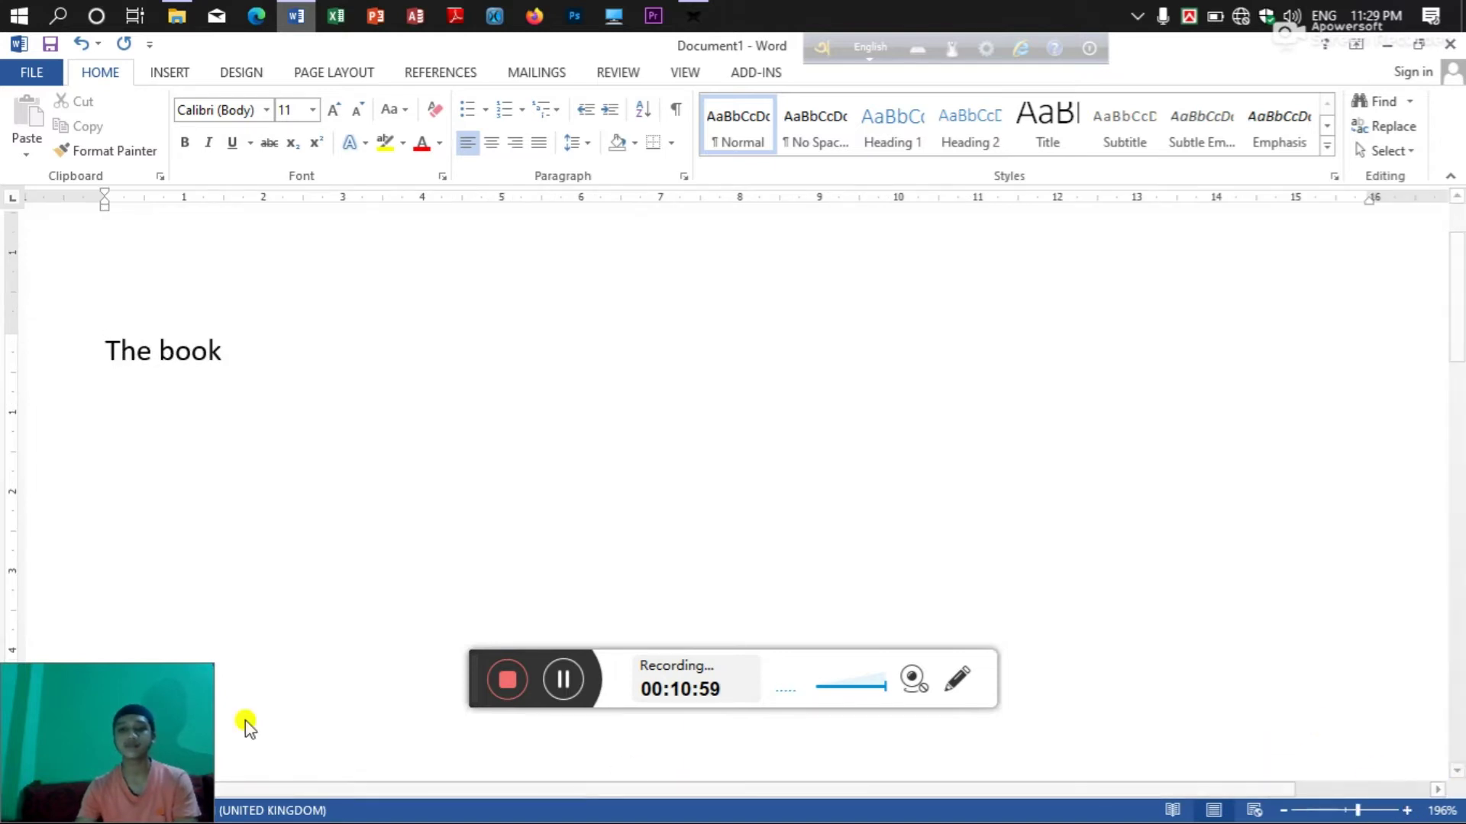
{"action": "left_click_drag", "start_coordinate": [115, 690], "coordinate": [1374, 702]}
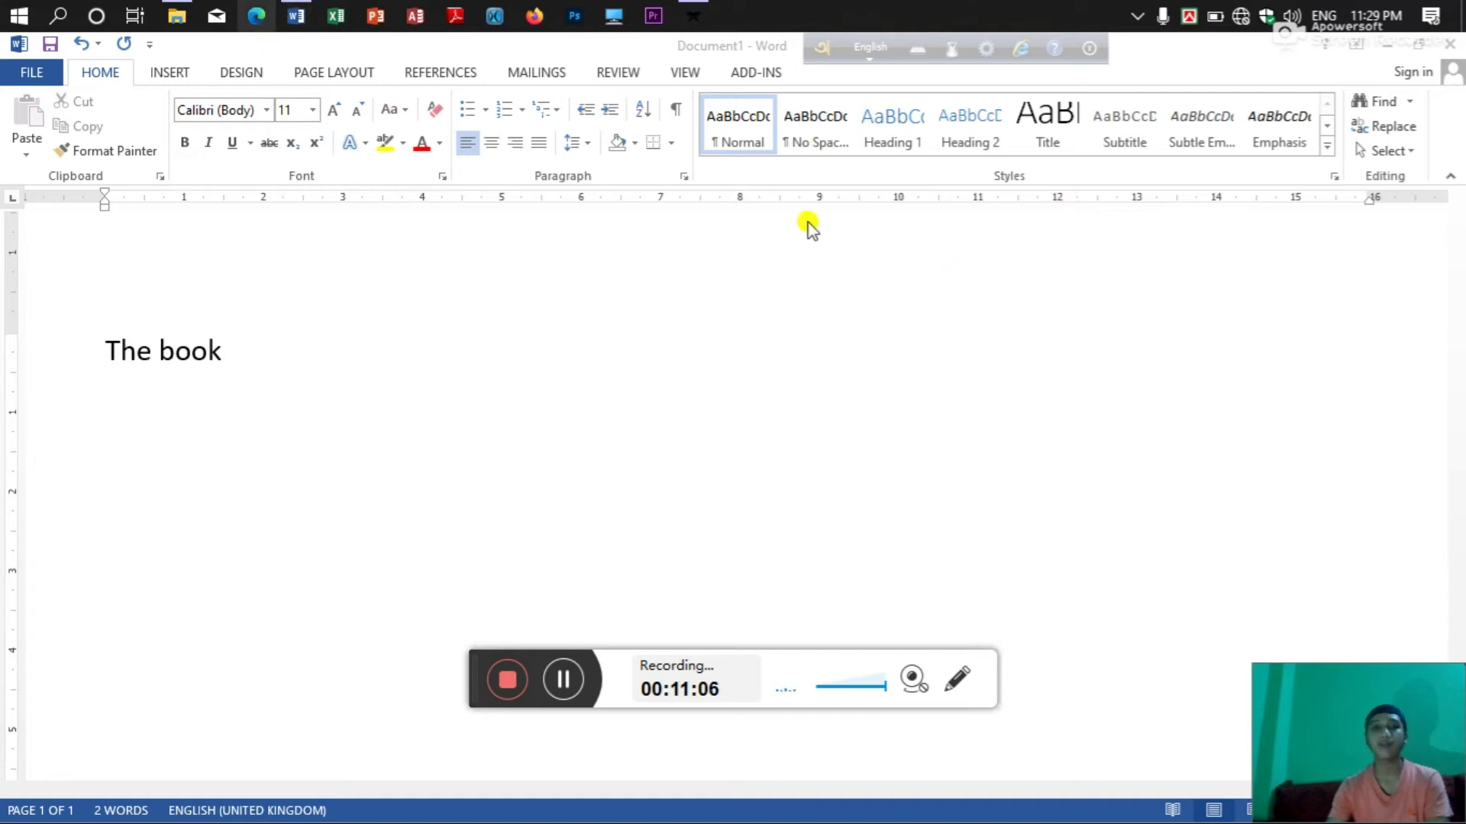
{"action": "left_click", "coordinate": [1449, 173]}
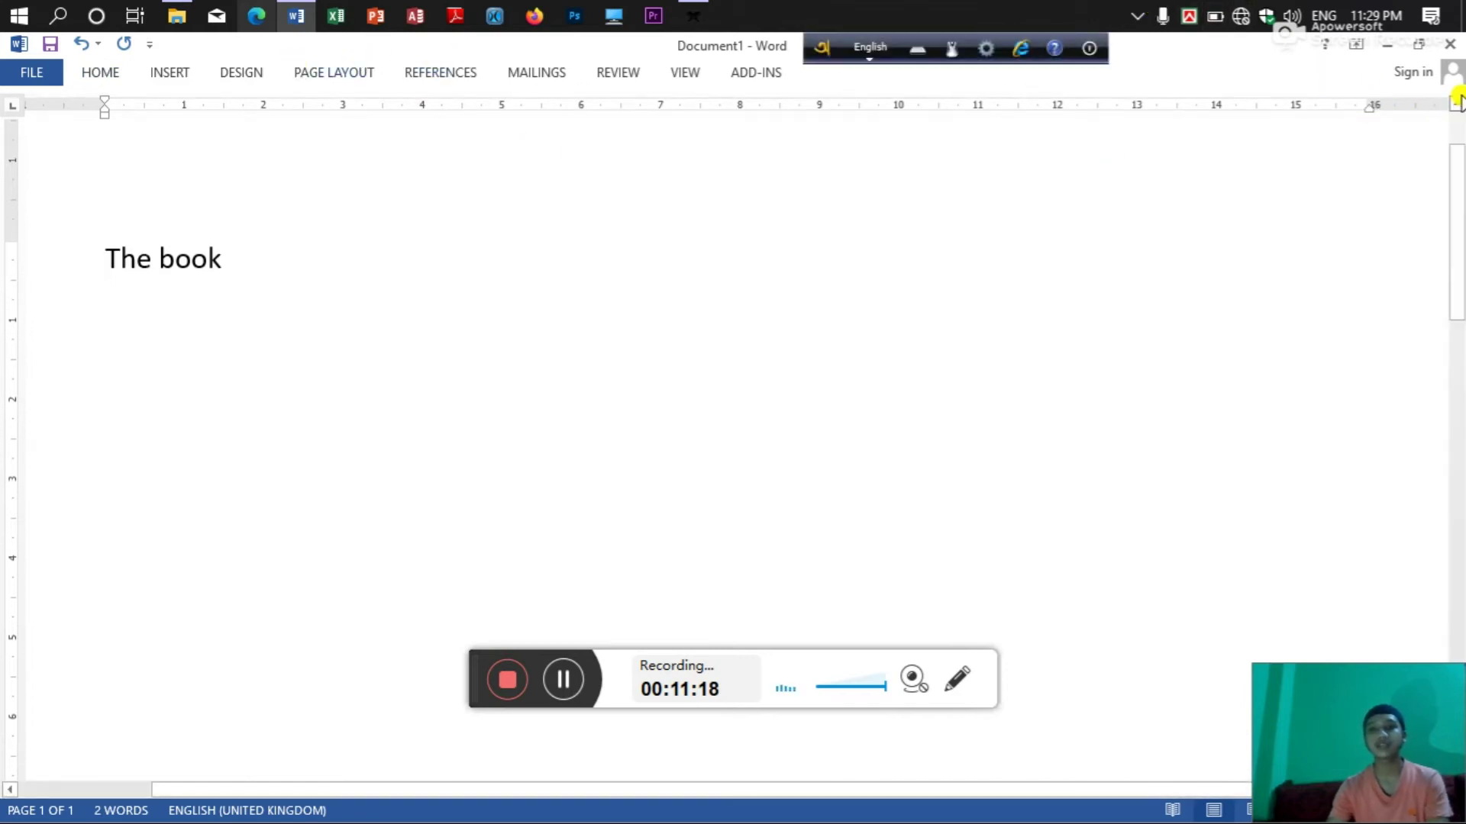
{"action": "scroll", "coordinate": [1457, 99], "scroll_direction": "up", "scroll_amount": 1}
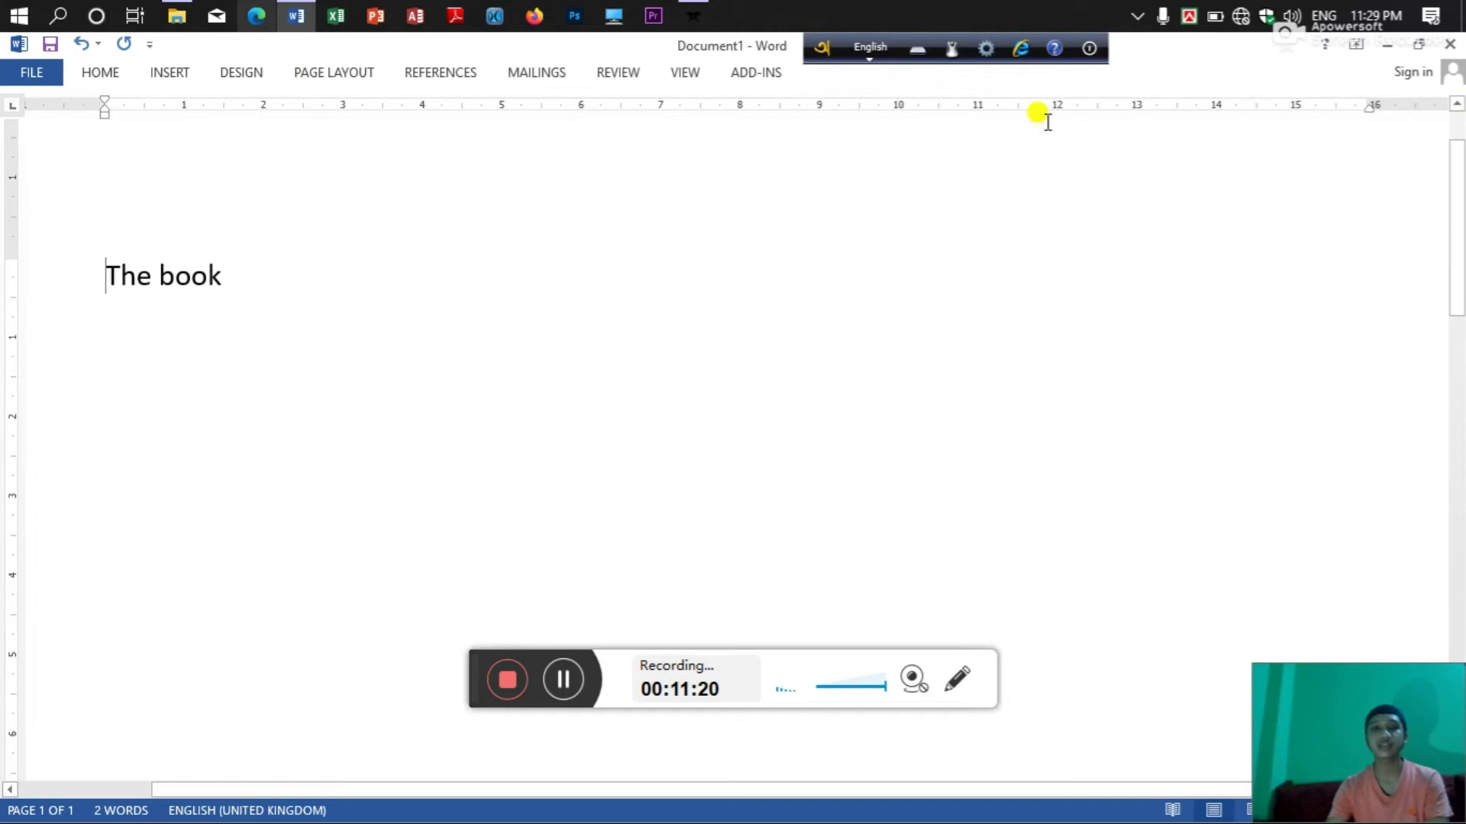
{"action": "left_click", "coordinate": [1355, 44]}
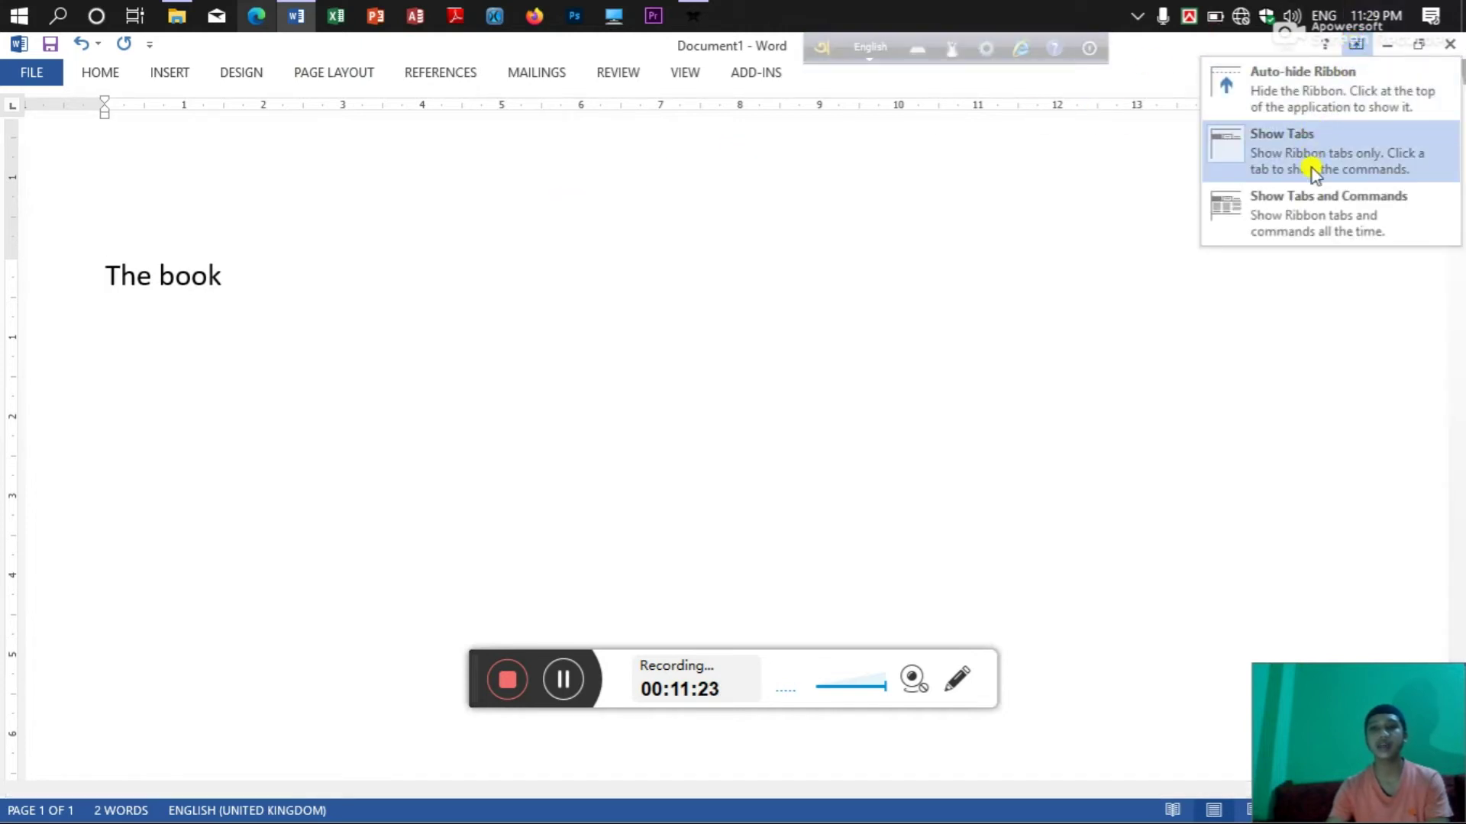
{"action": "left_click", "coordinate": [1295, 208]}
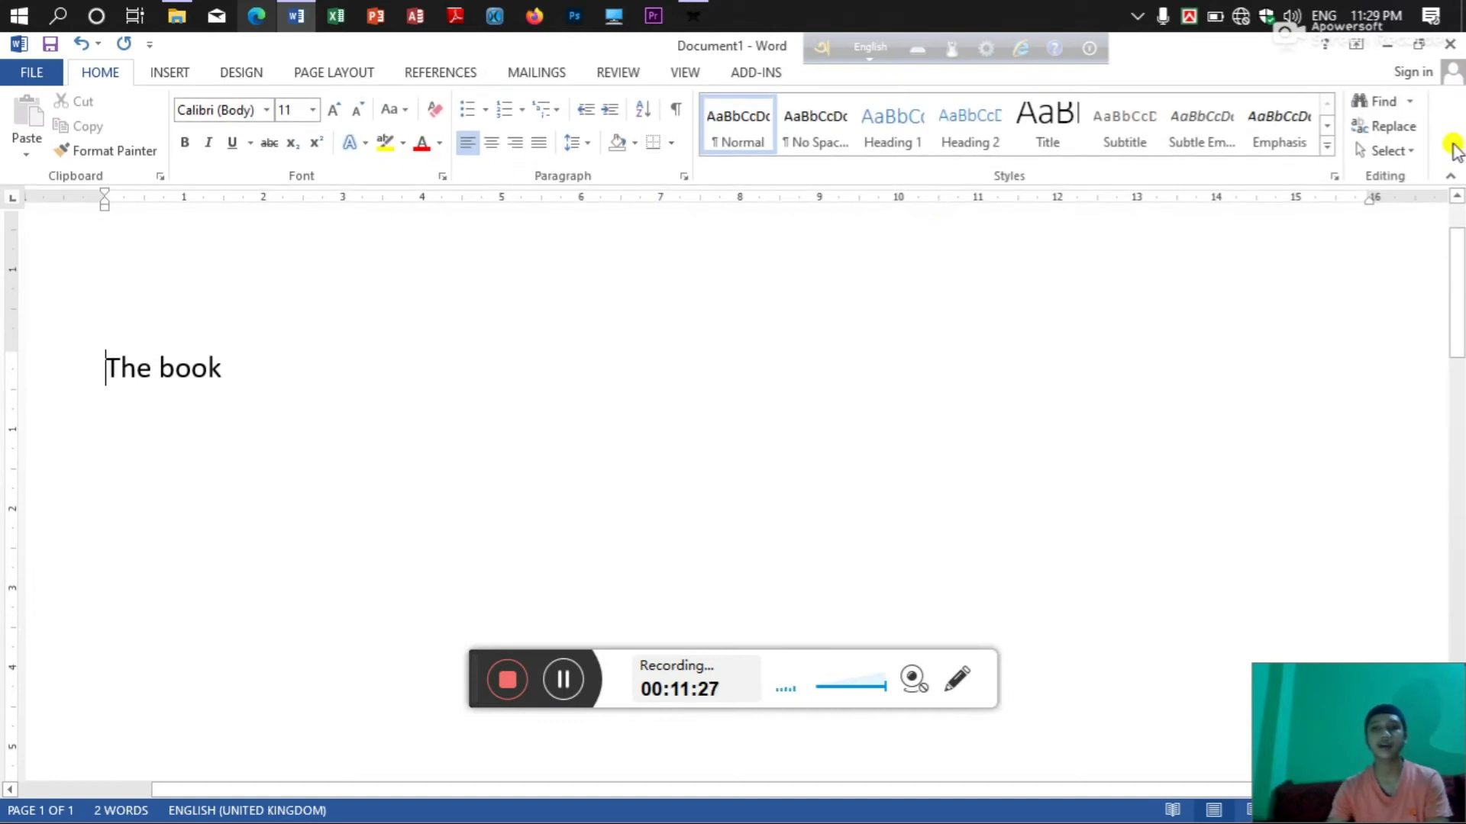
{"action": "left_click", "coordinate": [1449, 180]}
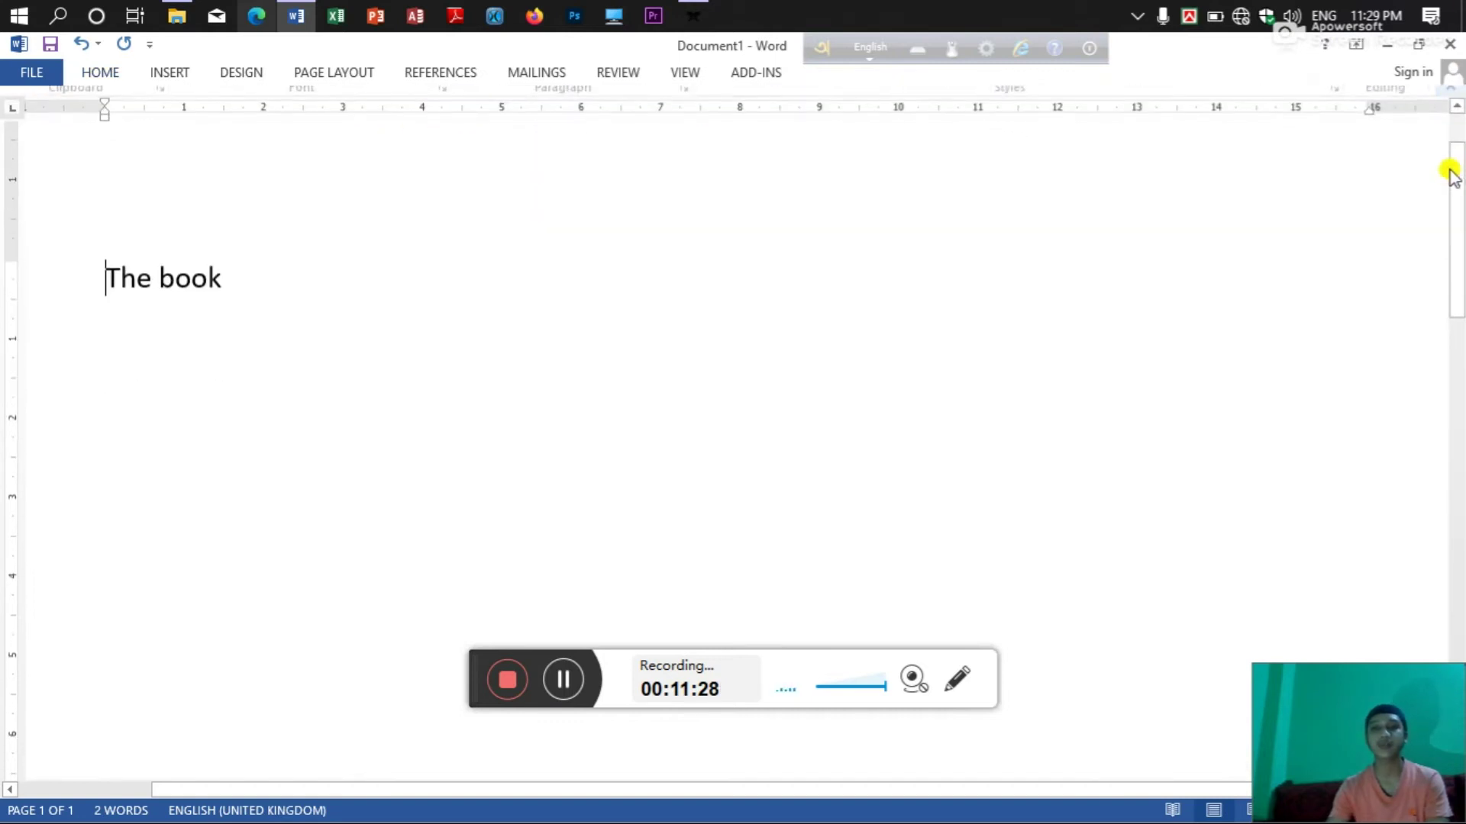
{"action": "left_click", "coordinate": [1458, 106]}
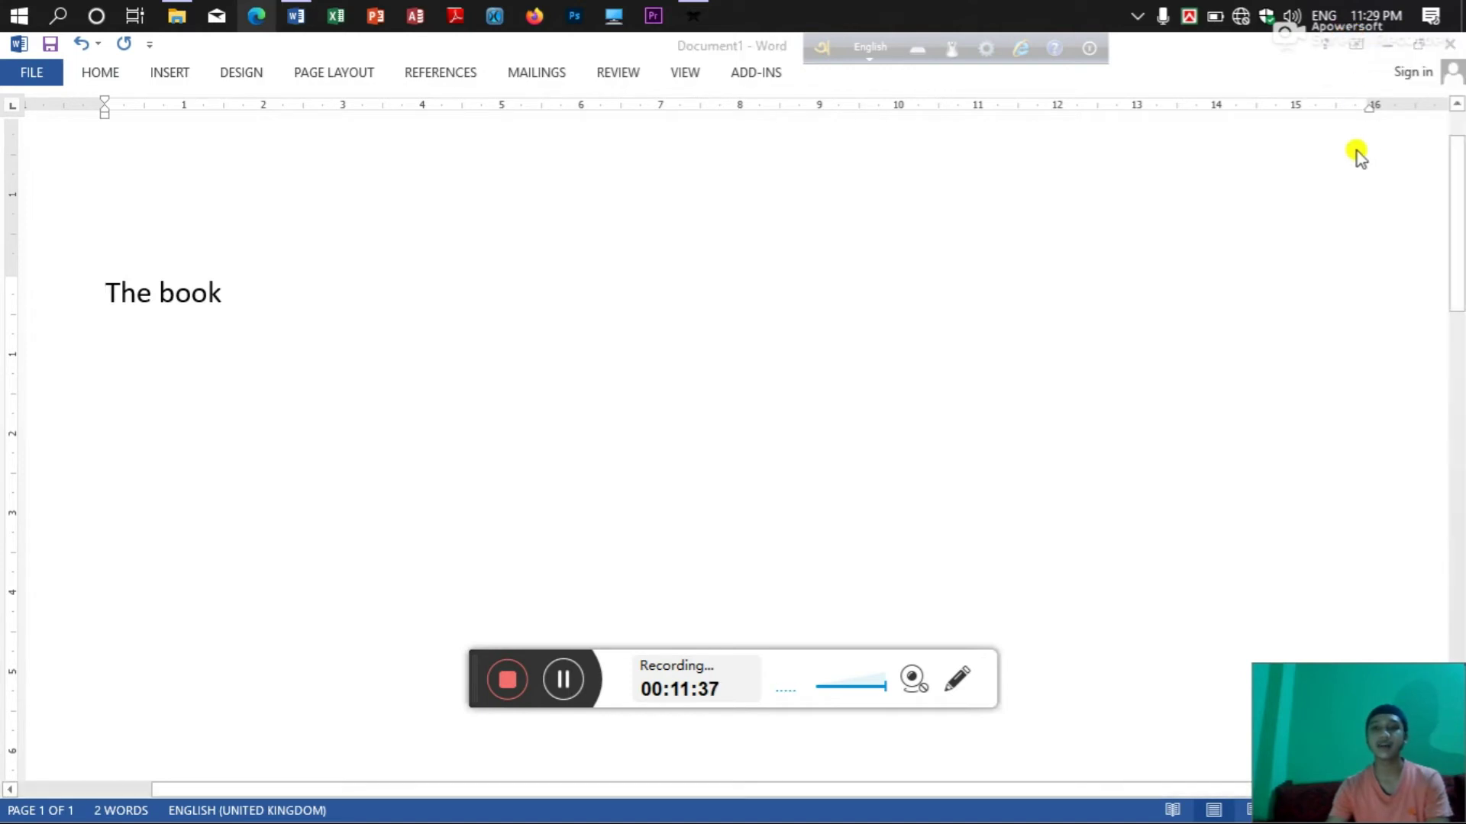
{"action": "left_click", "coordinate": [113, 372]}
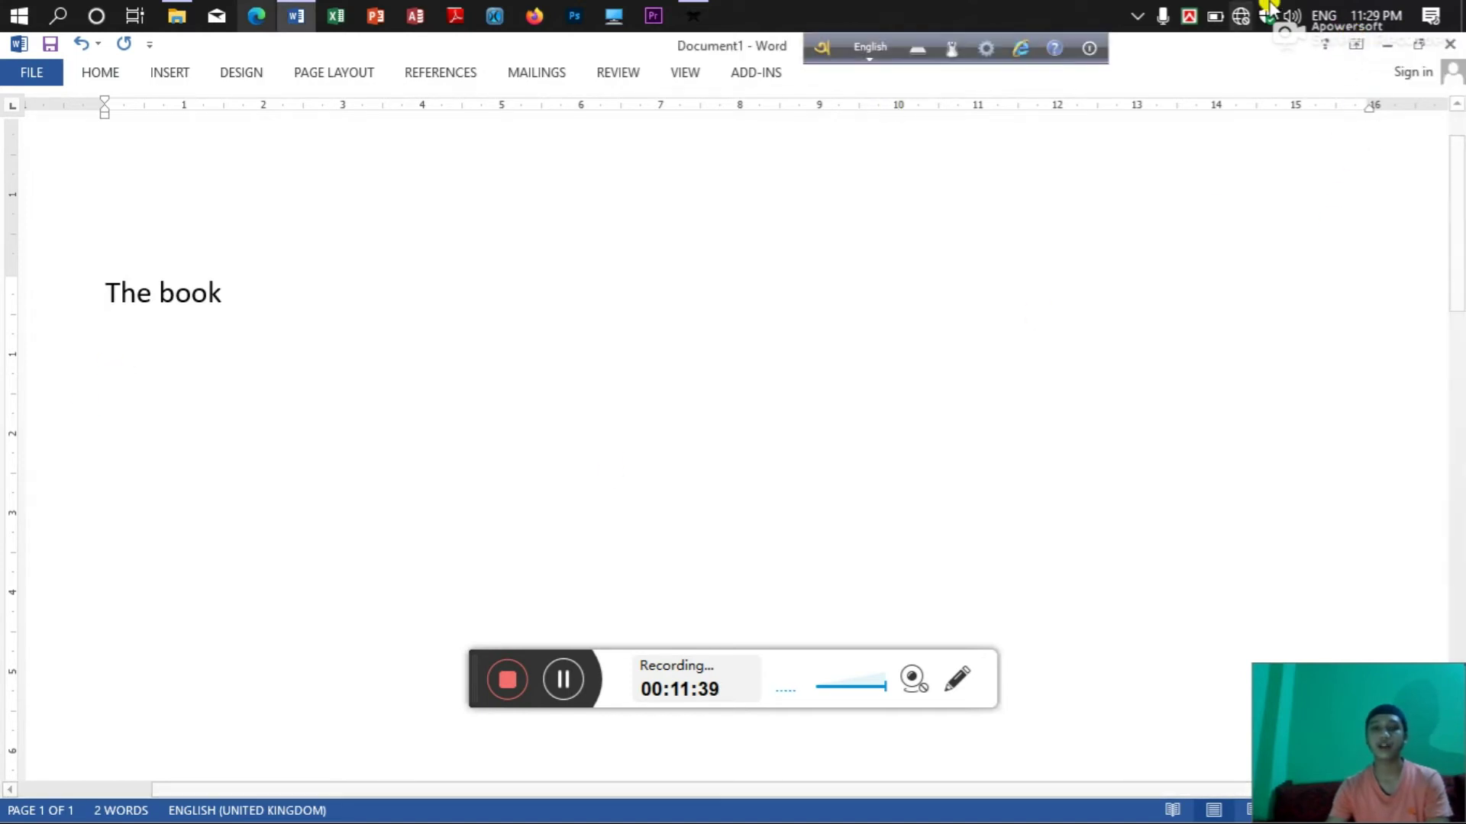
{"action": "left_click", "coordinate": [1352, 46]}
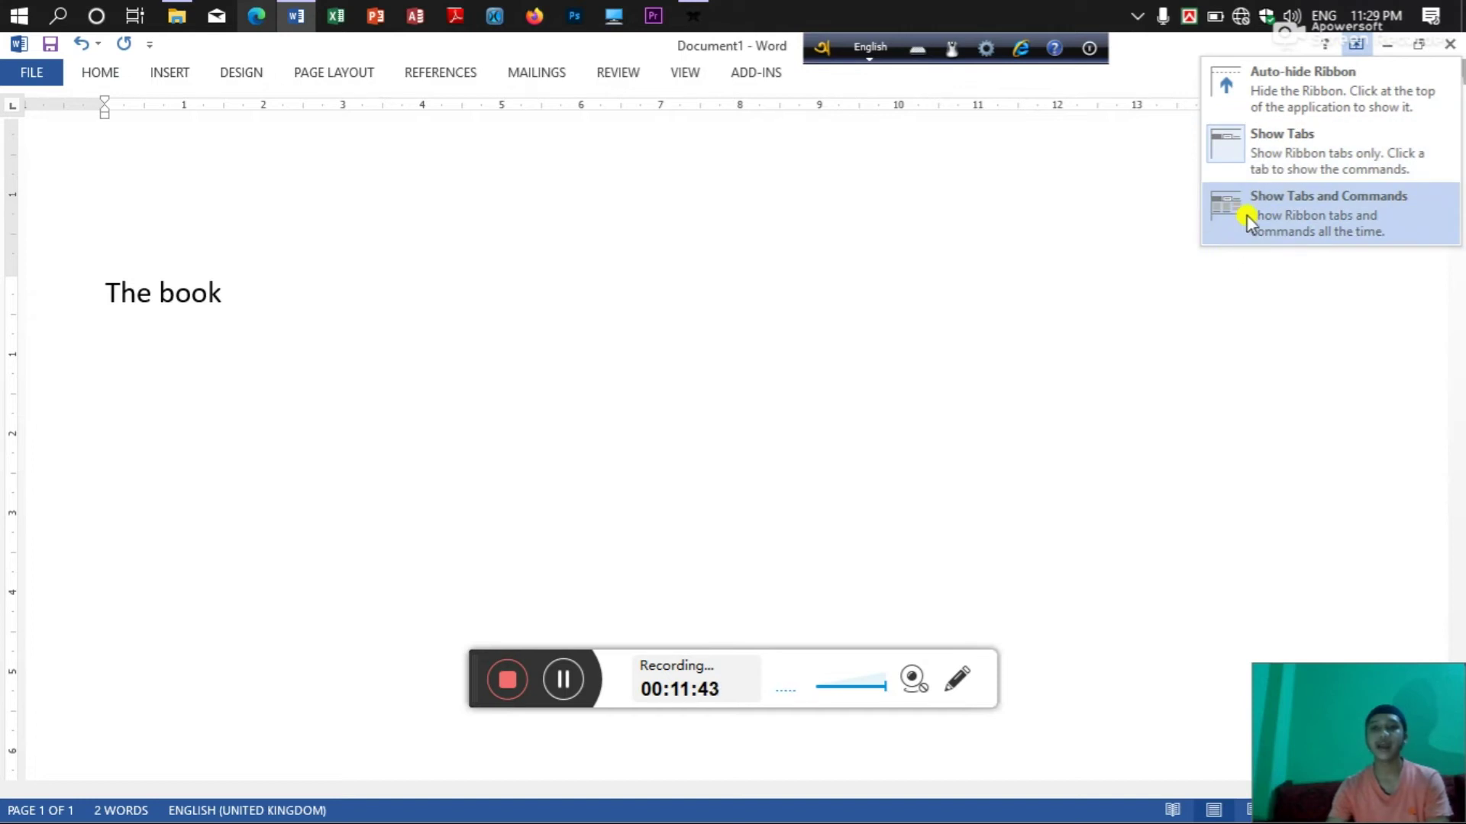
{"action": "left_click", "coordinate": [1249, 222]}
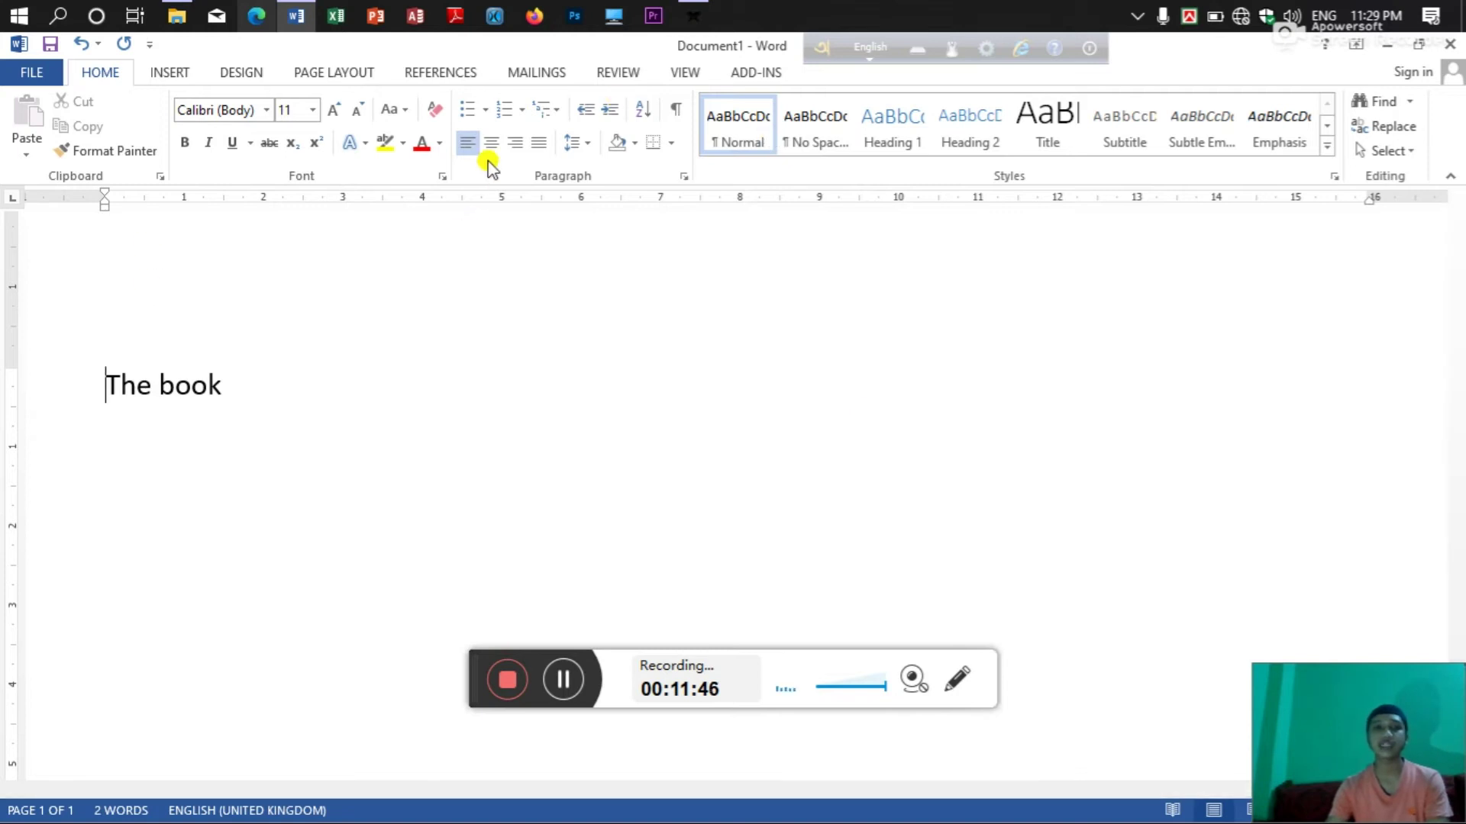
Open the FILE Info page and expand the Protect Document choices.
{"action": "left_click", "coordinate": [43, 71]}
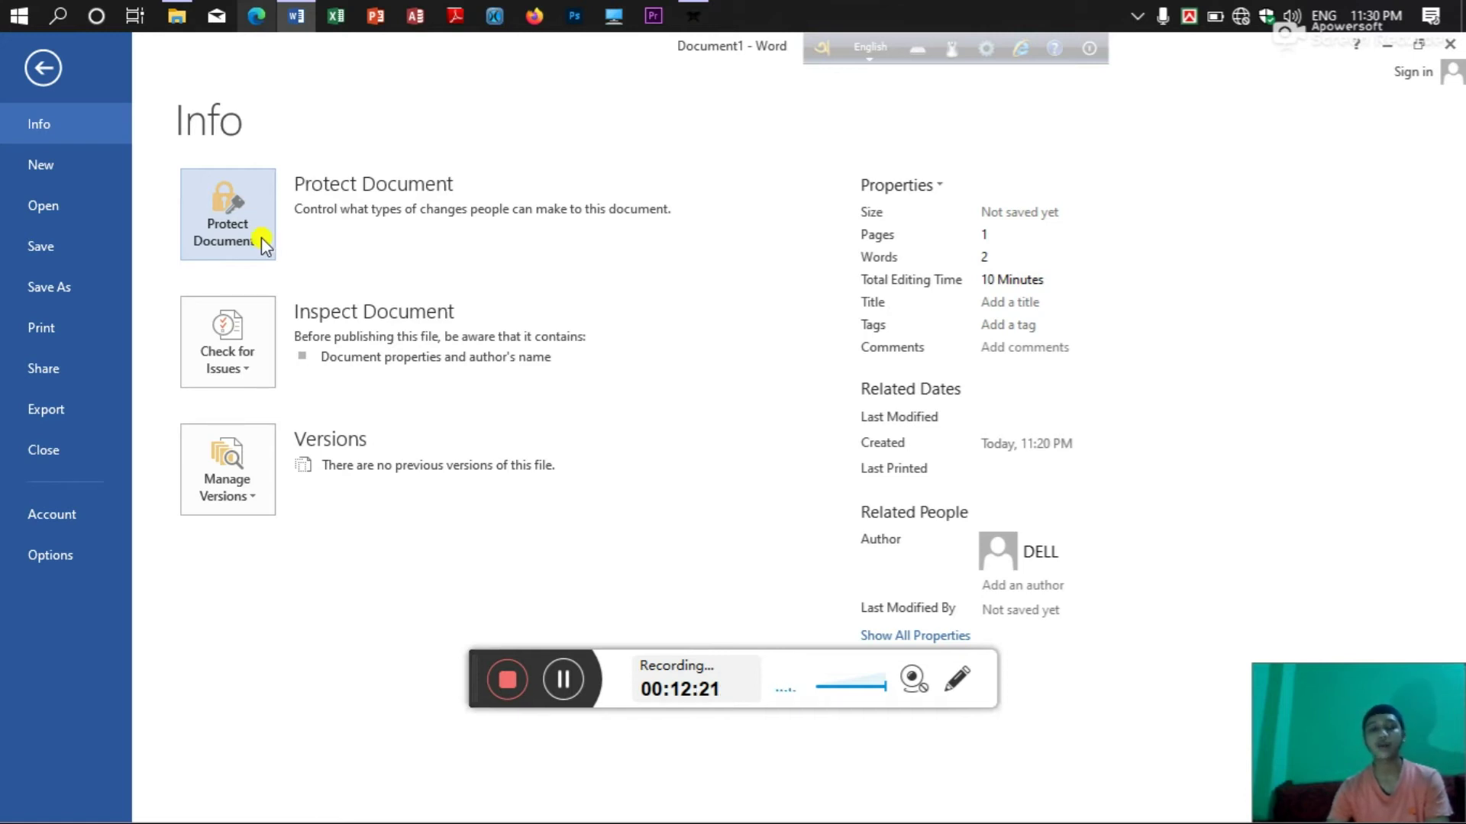
{"action": "left_click", "coordinate": [262, 237]}
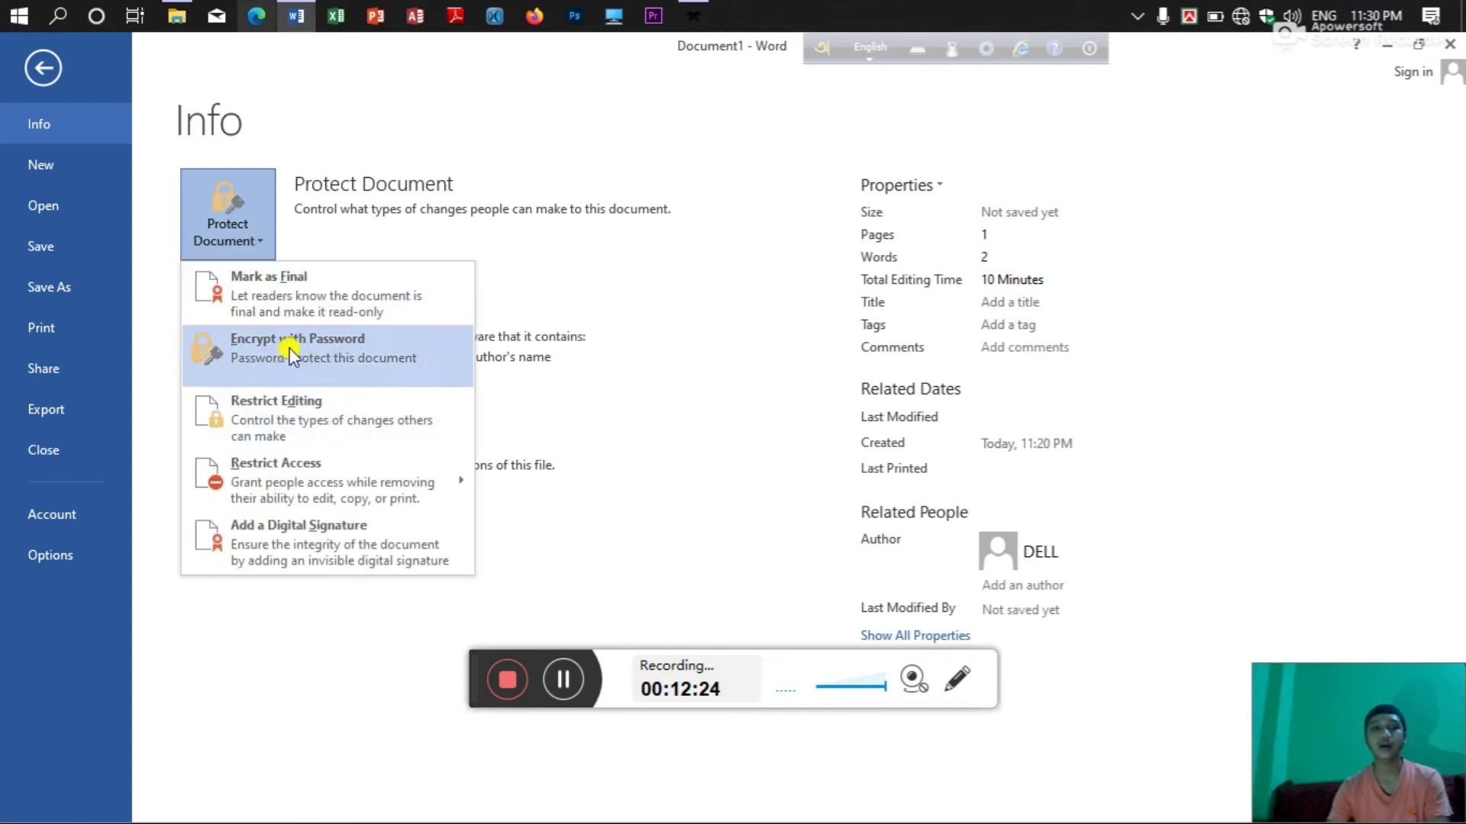
Encrypt the document with a password, entering it and confirming it in Confirm Password.
{"action": "left_click", "coordinate": [315, 363]}
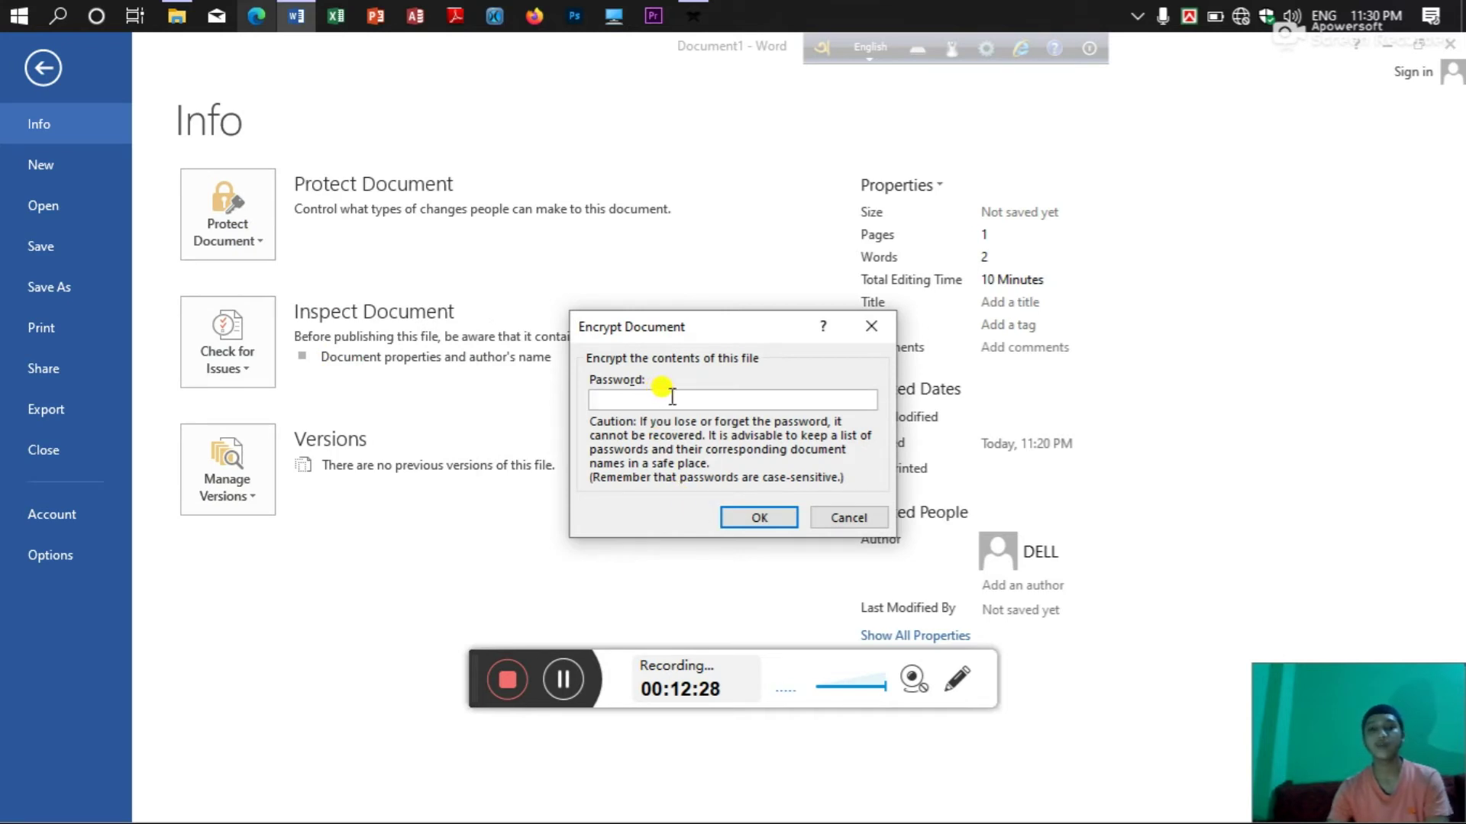
{"action": "type", "text": "12"}
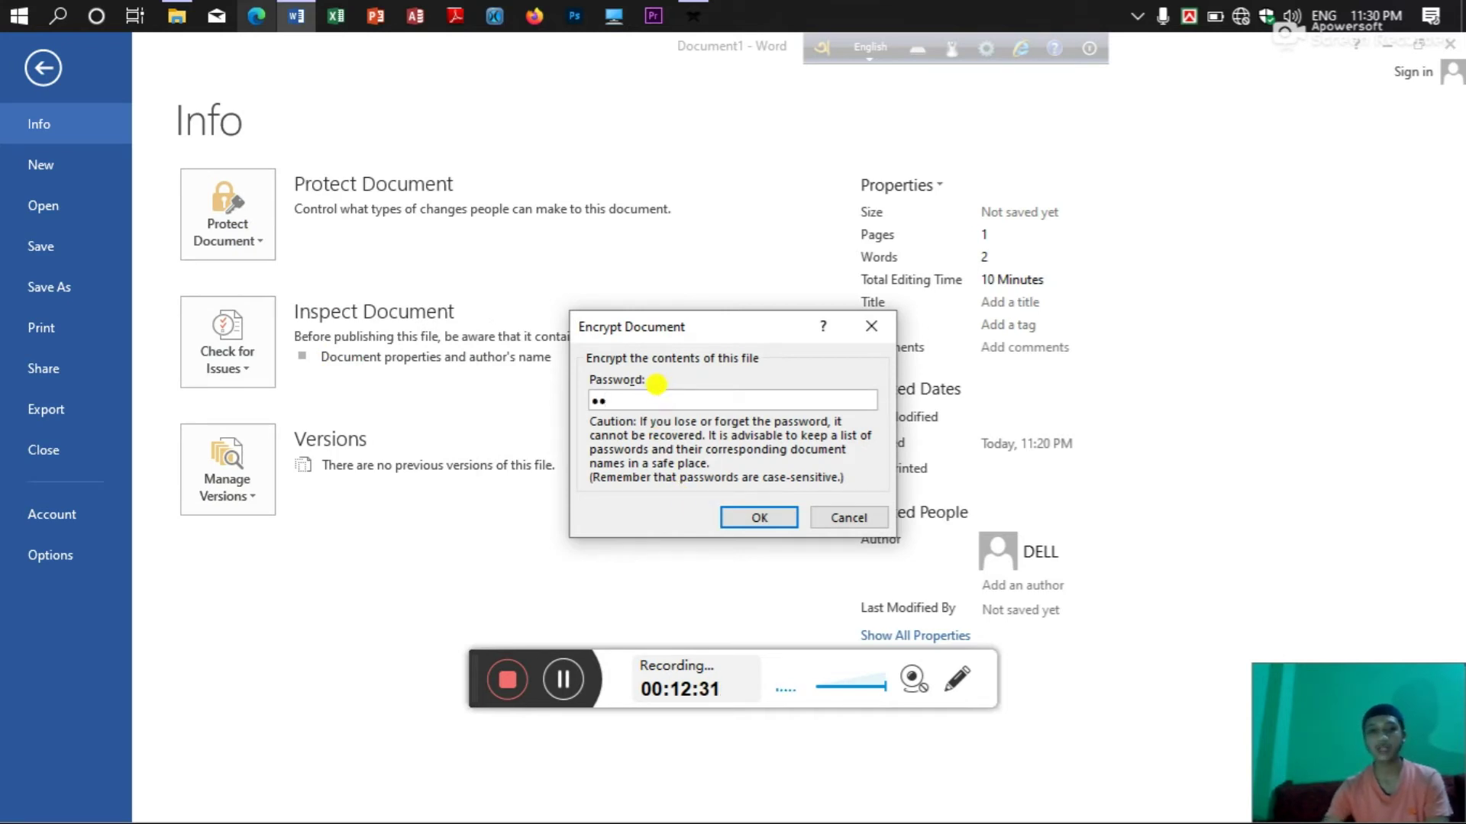
{"action": "type", "text": "3"}
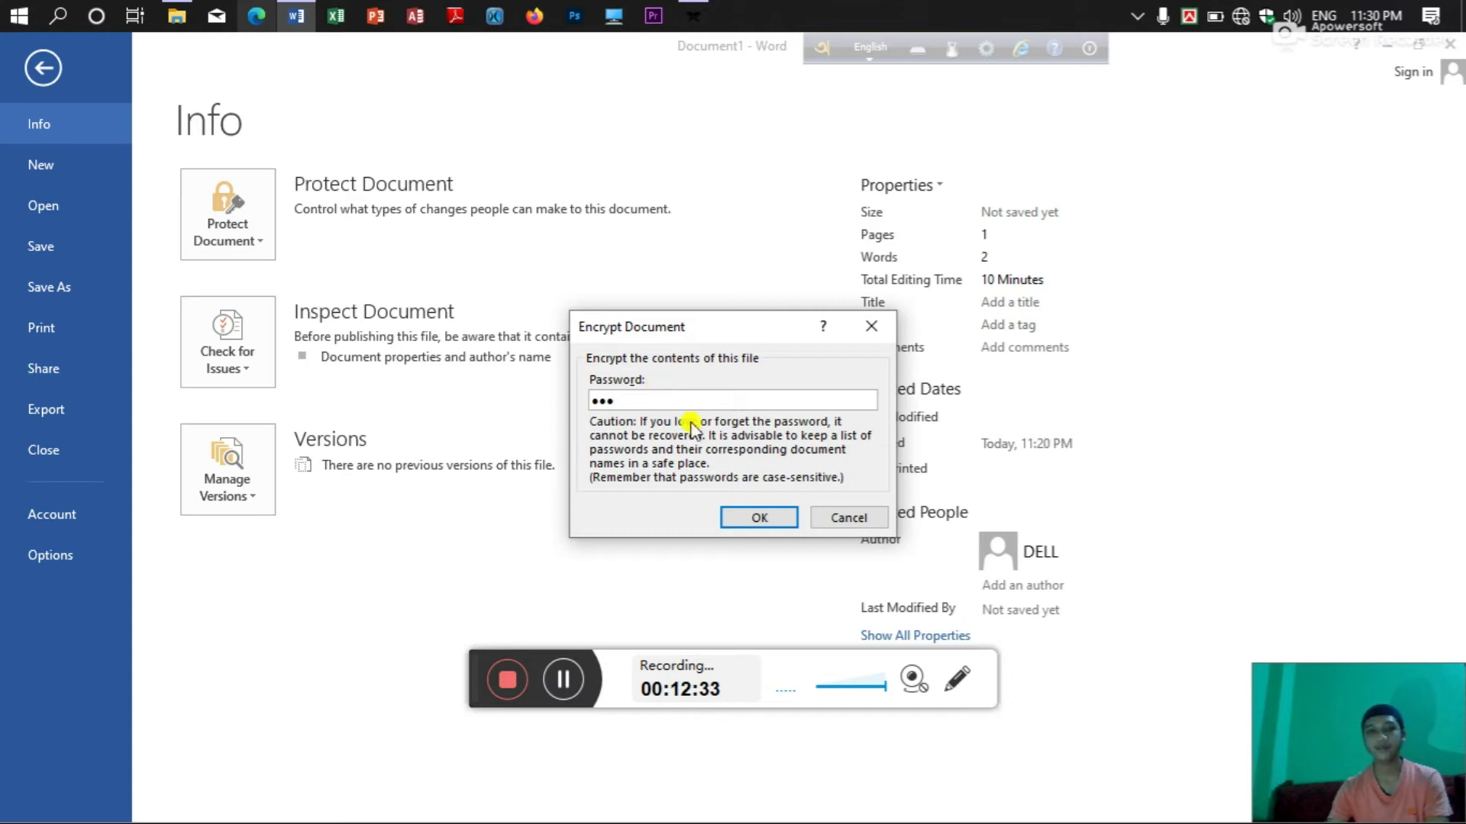
{"action": "left_click", "coordinate": [754, 515]}
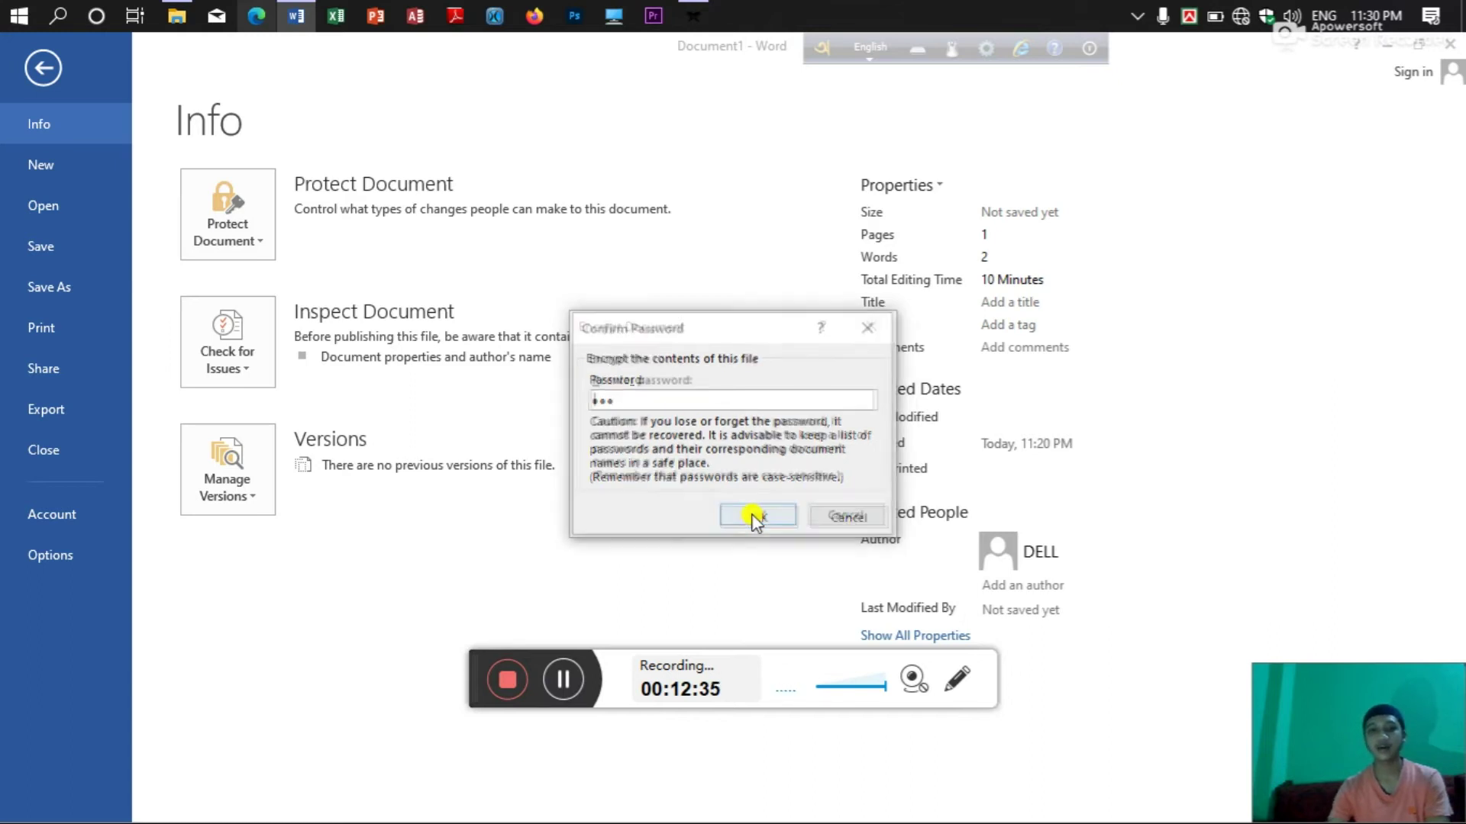
{"action": "type", "text": "12"}
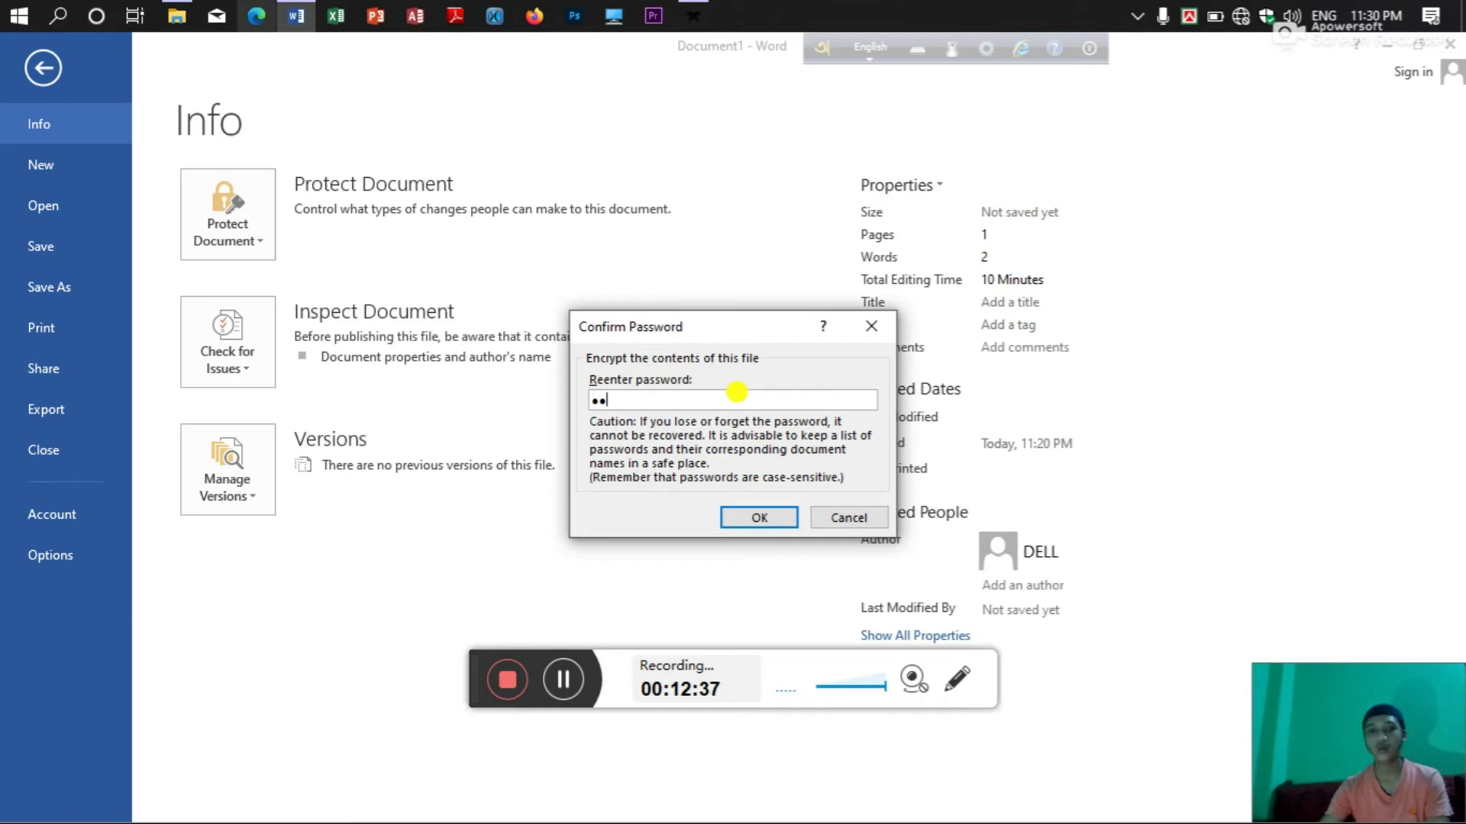
{"action": "type", "text": "3"}
{"action": "left_click", "coordinate": [764, 518]}
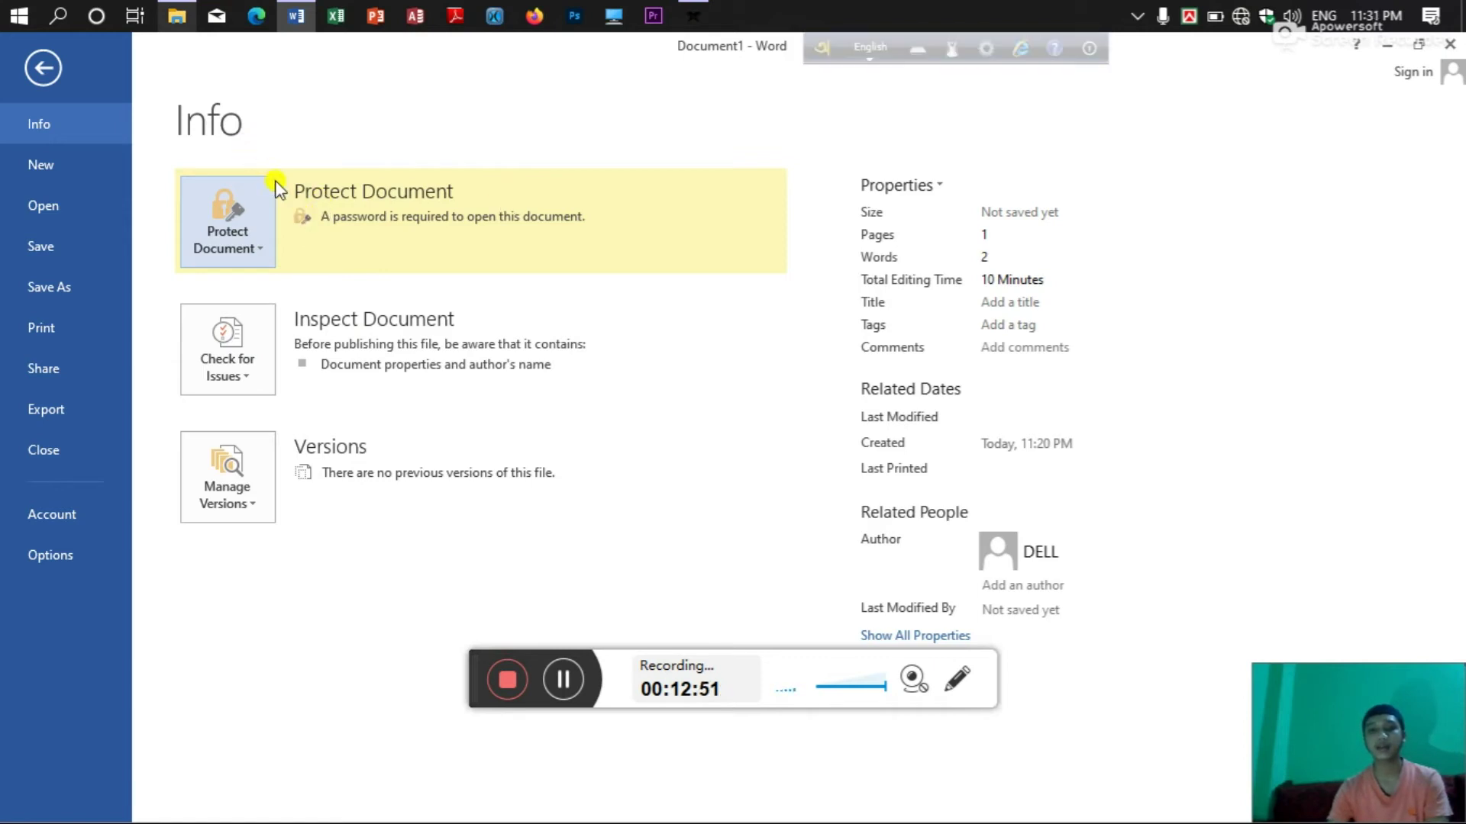
Clear the Encrypt with Password field to drop protection, then go to the New page.
{"action": "left_click", "coordinate": [254, 243]}
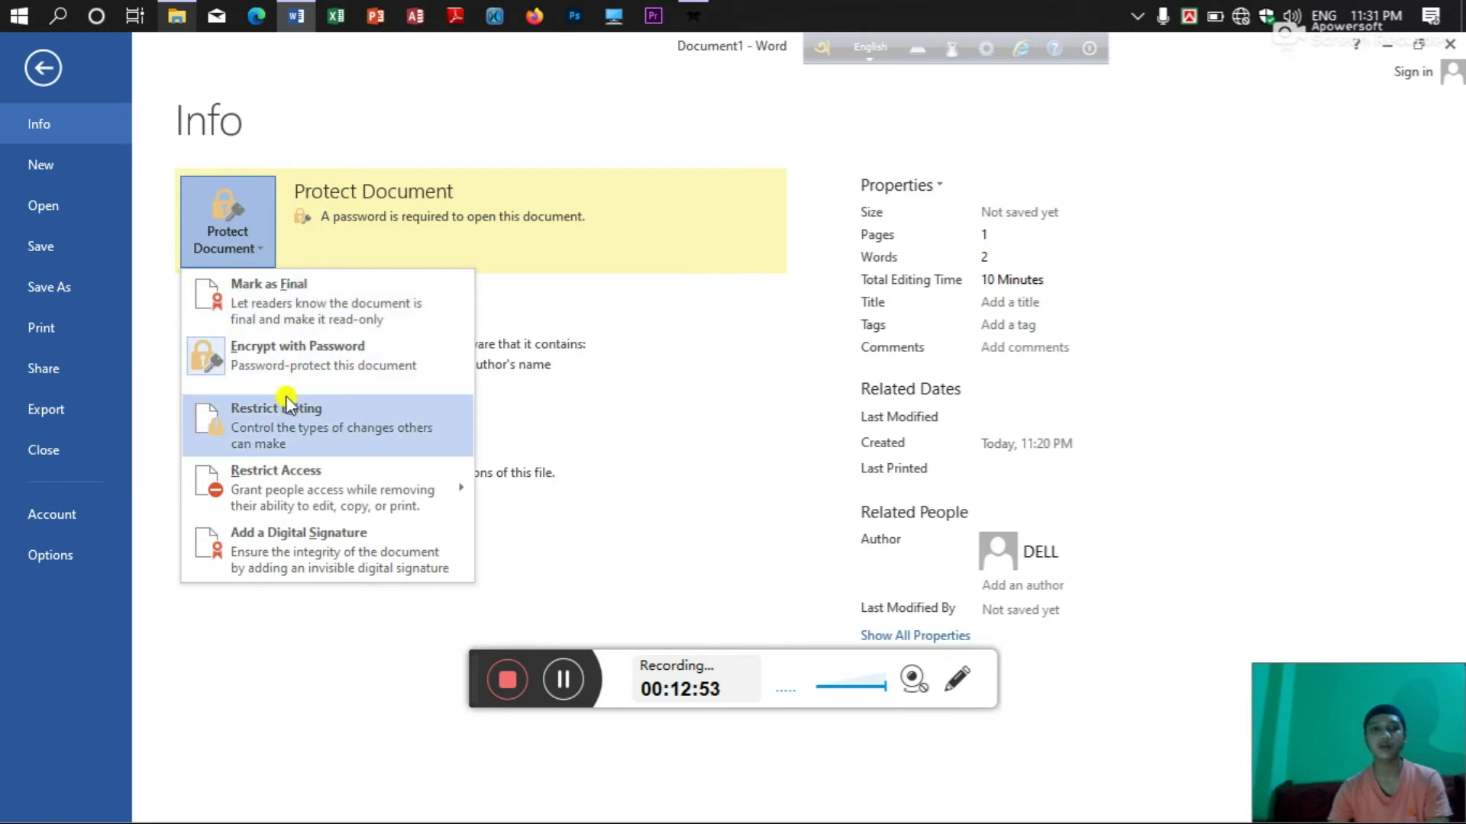
{"action": "left_click", "coordinate": [293, 359]}
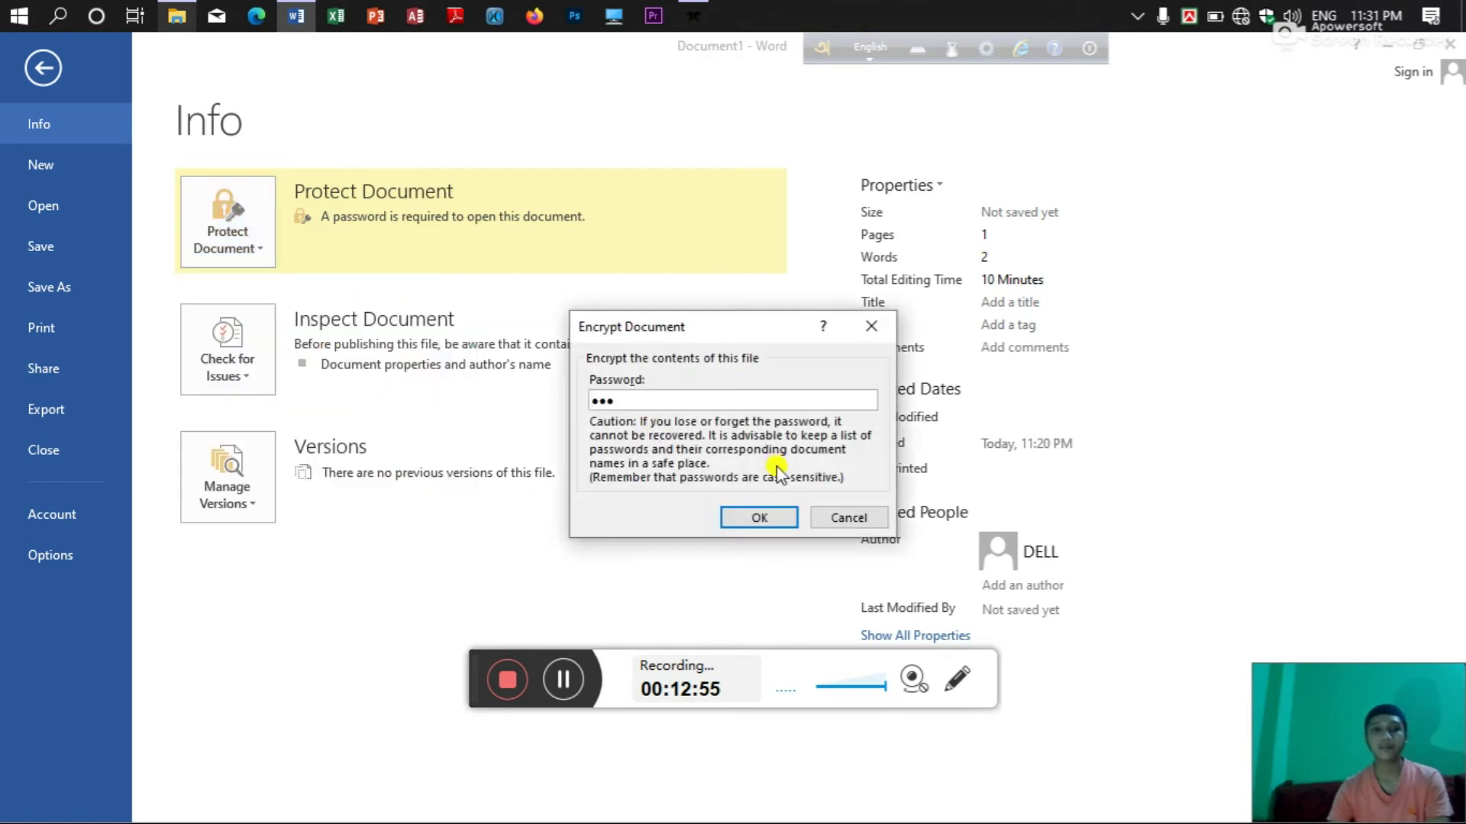
{"action": "left_click", "coordinate": [704, 398]}
{"action": "key", "text": "BackSpace"}
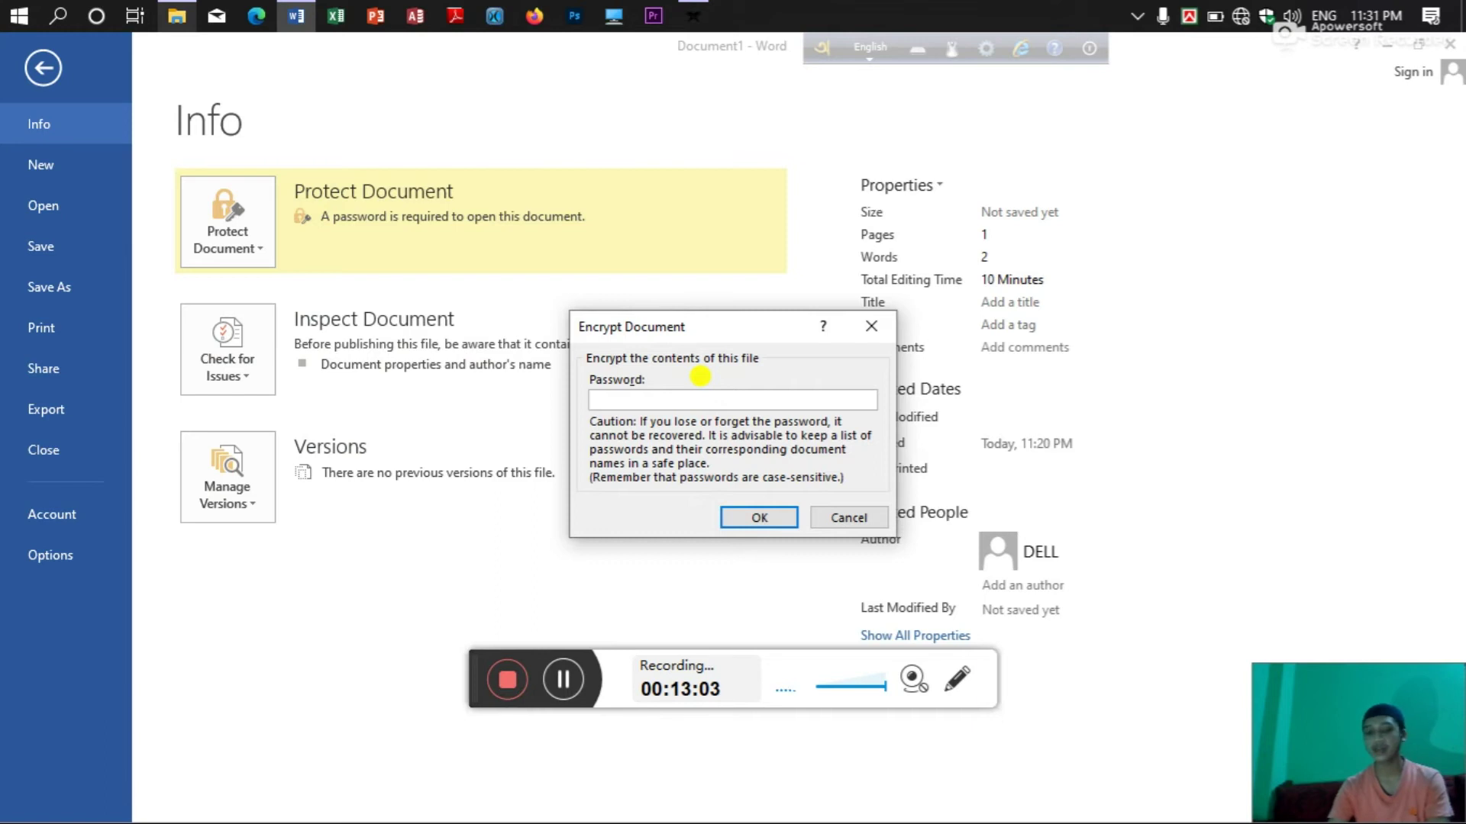
{"action": "key", "text": "Return"}
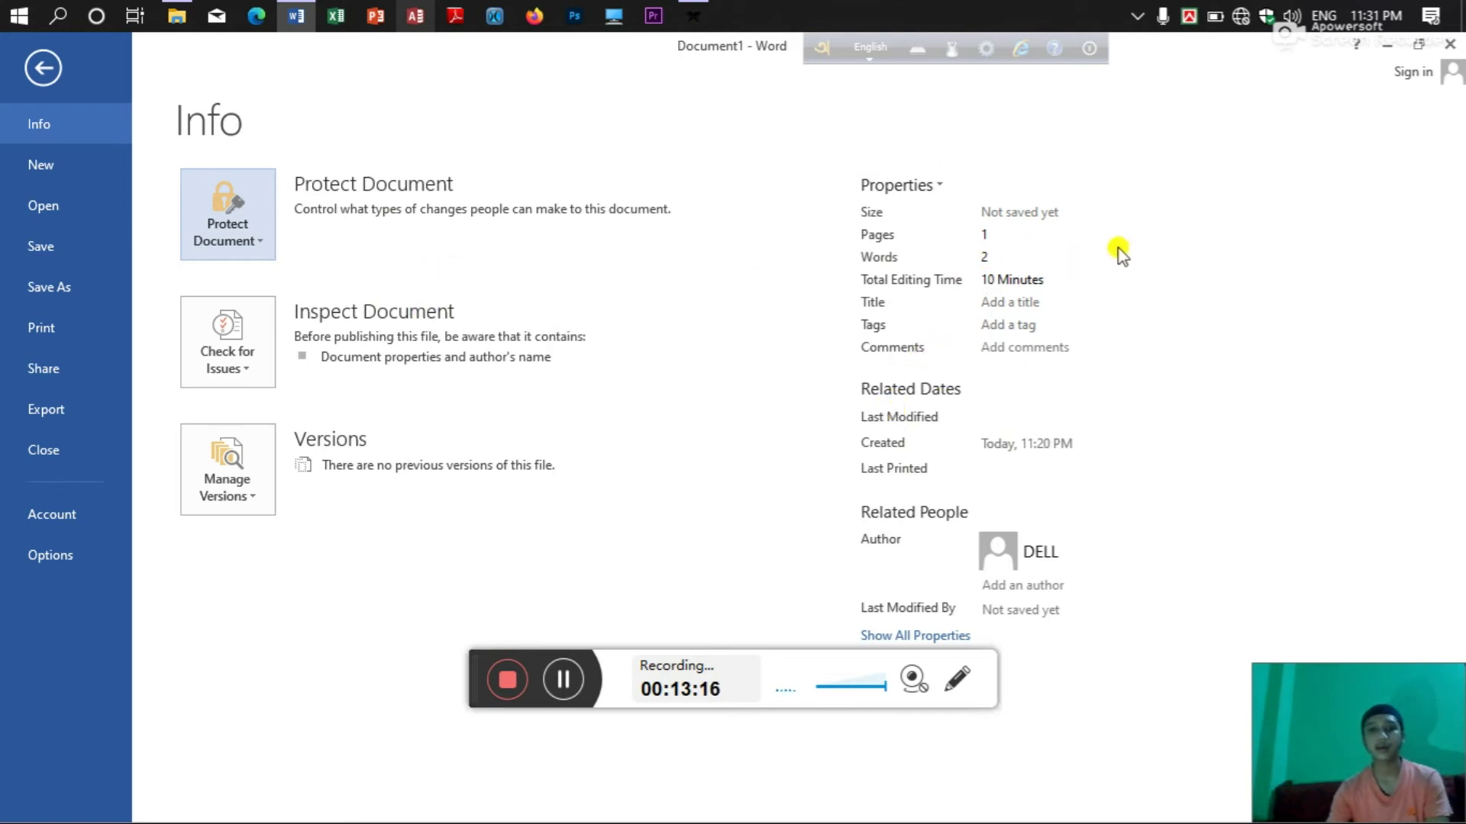
{"action": "left_click", "coordinate": [1023, 347]}
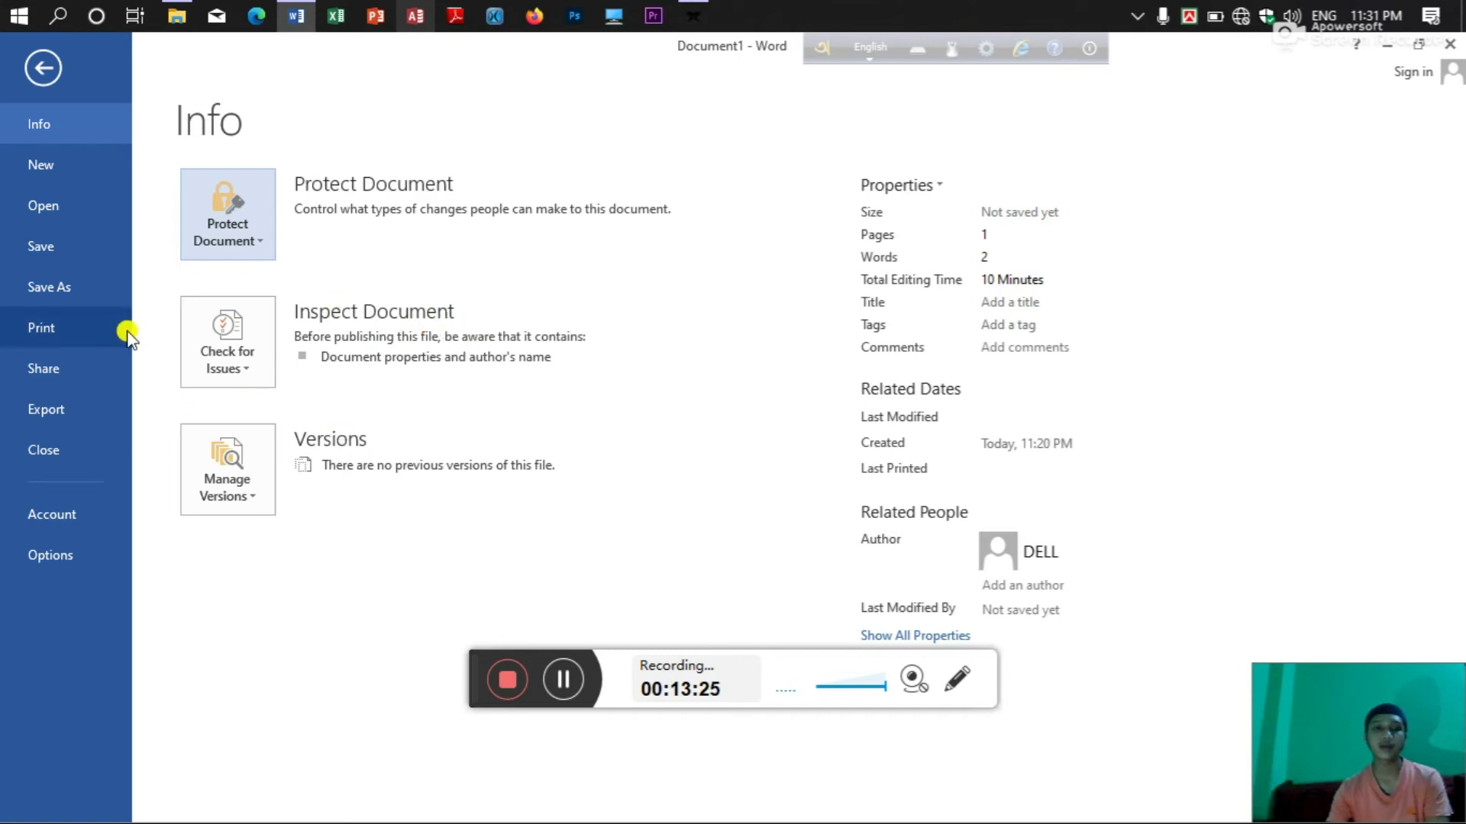
{"action": "left_click", "coordinate": [97, 155]}
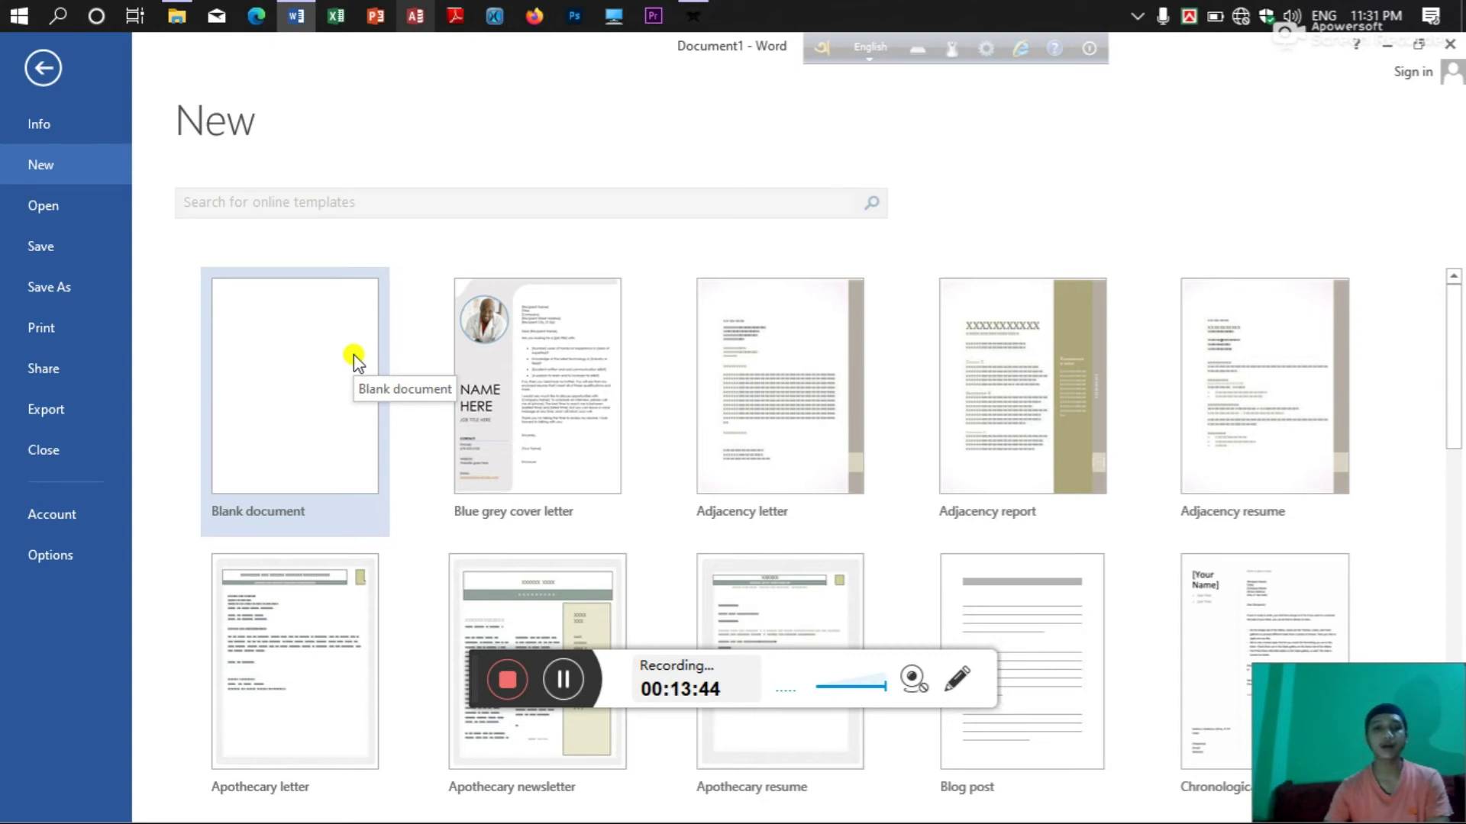
Create a blank Document2, close it, and return to the FILE backstage.
{"action": "left_click", "coordinate": [354, 354]}
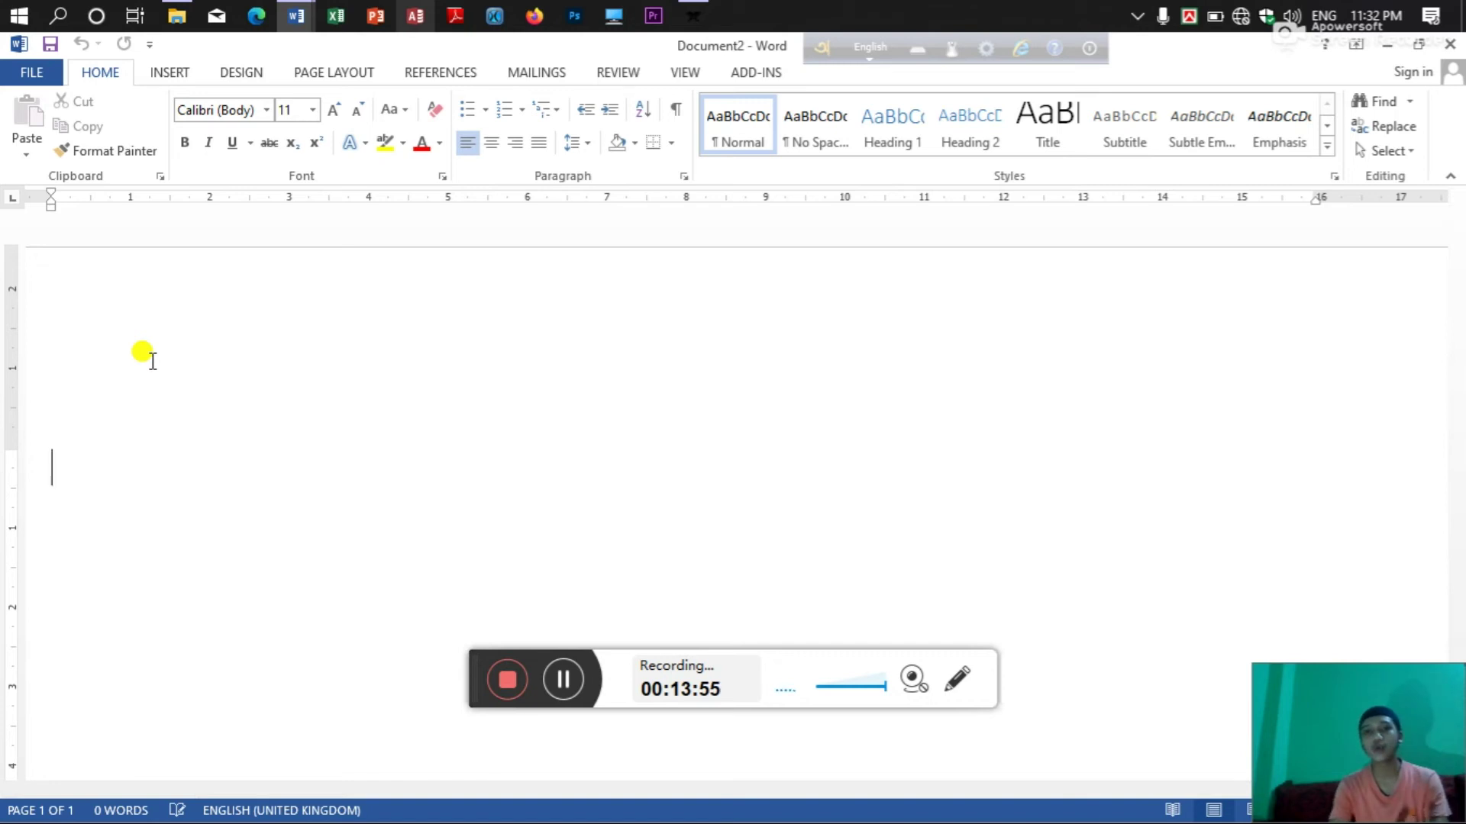
{"action": "left_click", "coordinate": [1450, 44]}
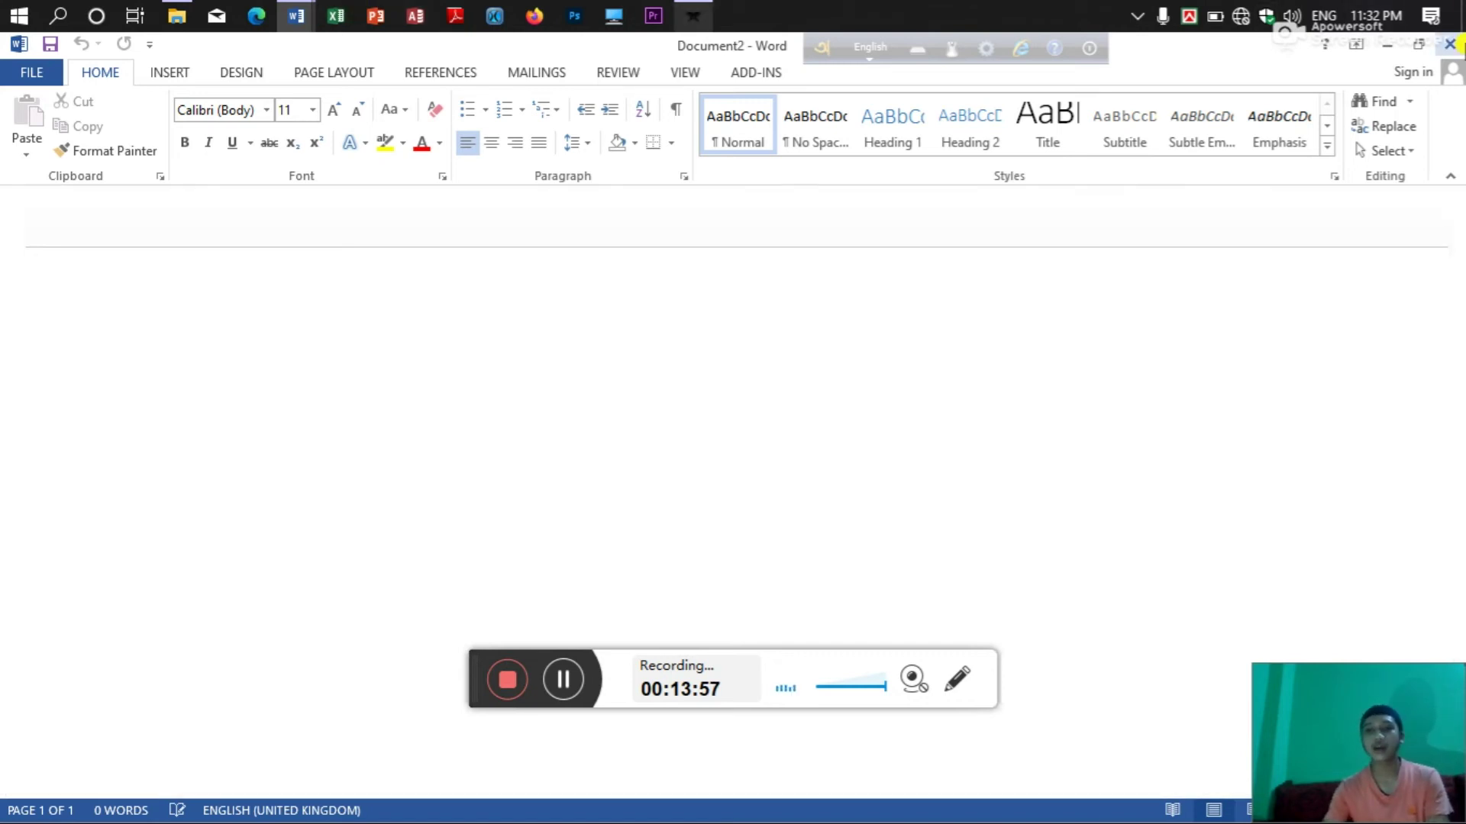
{"action": "left_click", "coordinate": [44, 76]}
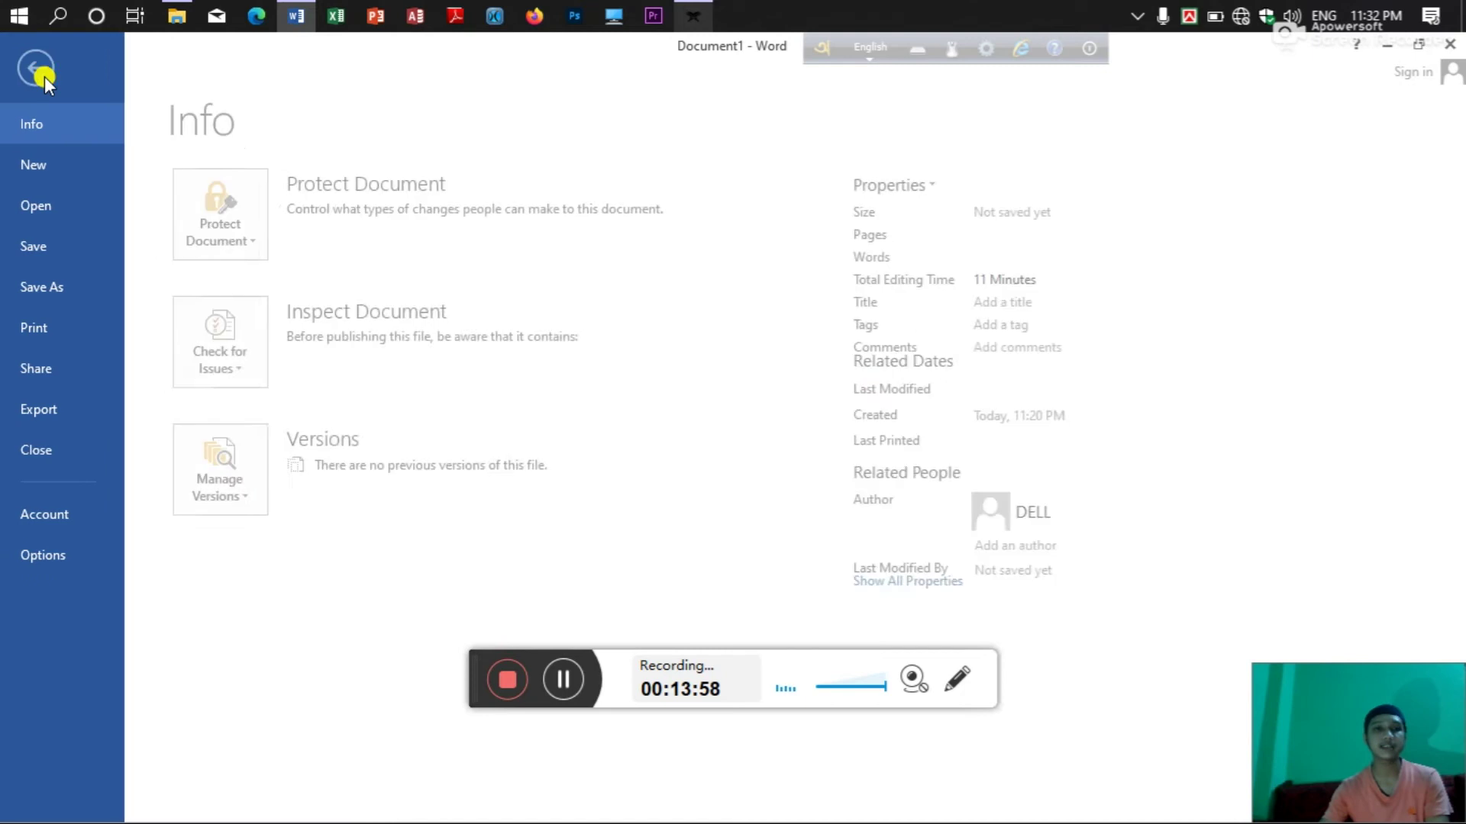
Scroll the New page templates, then show the Open page's Recent Documents.
{"action": "left_click", "coordinate": [67, 153]}
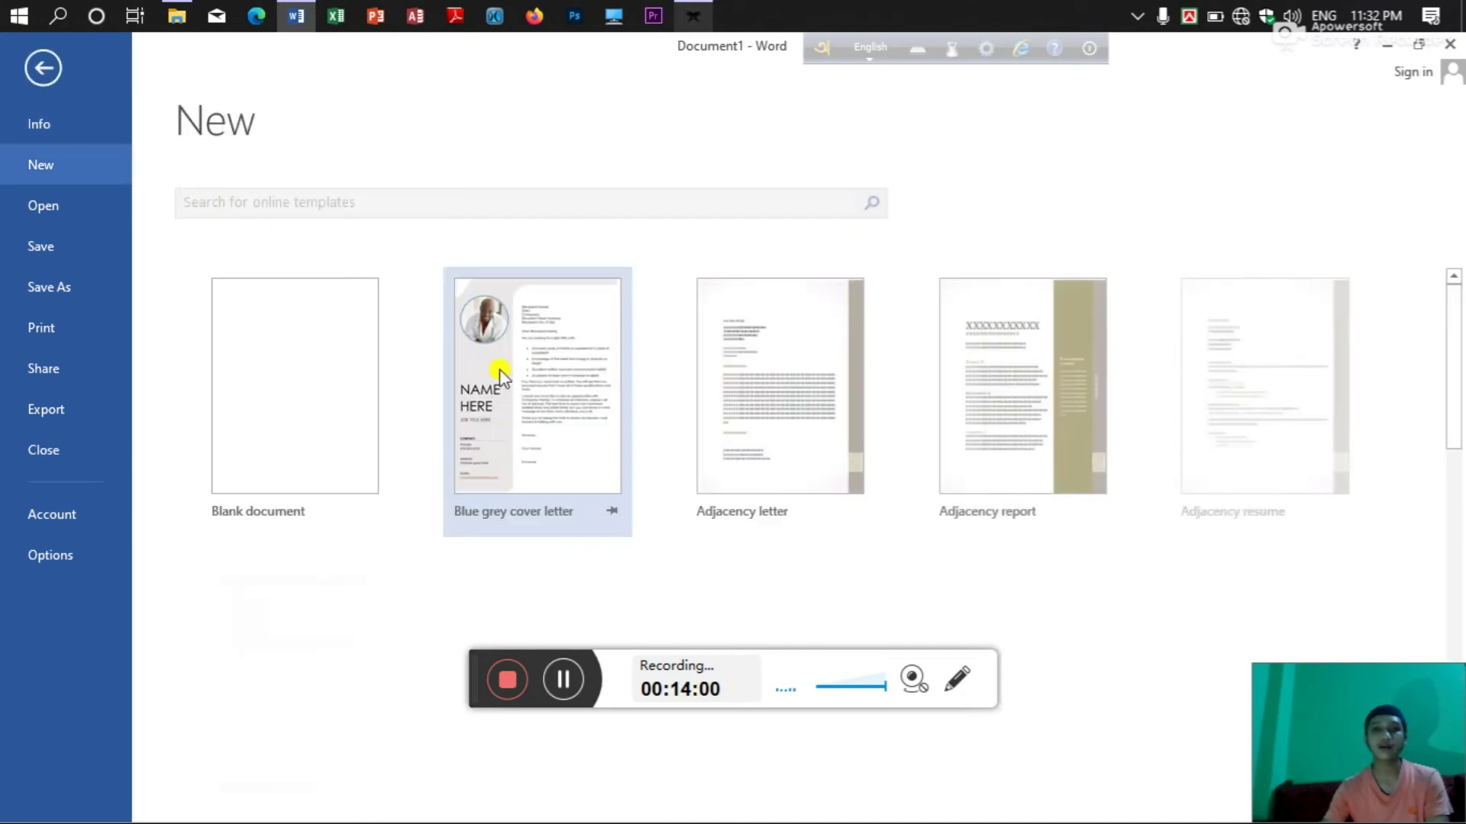
{"action": "scroll", "coordinate": [534, 382], "scroll_direction": "down", "scroll_amount": 5}
{"action": "scroll", "coordinate": [486, 500], "scroll_direction": "down", "scroll_amount": 1}
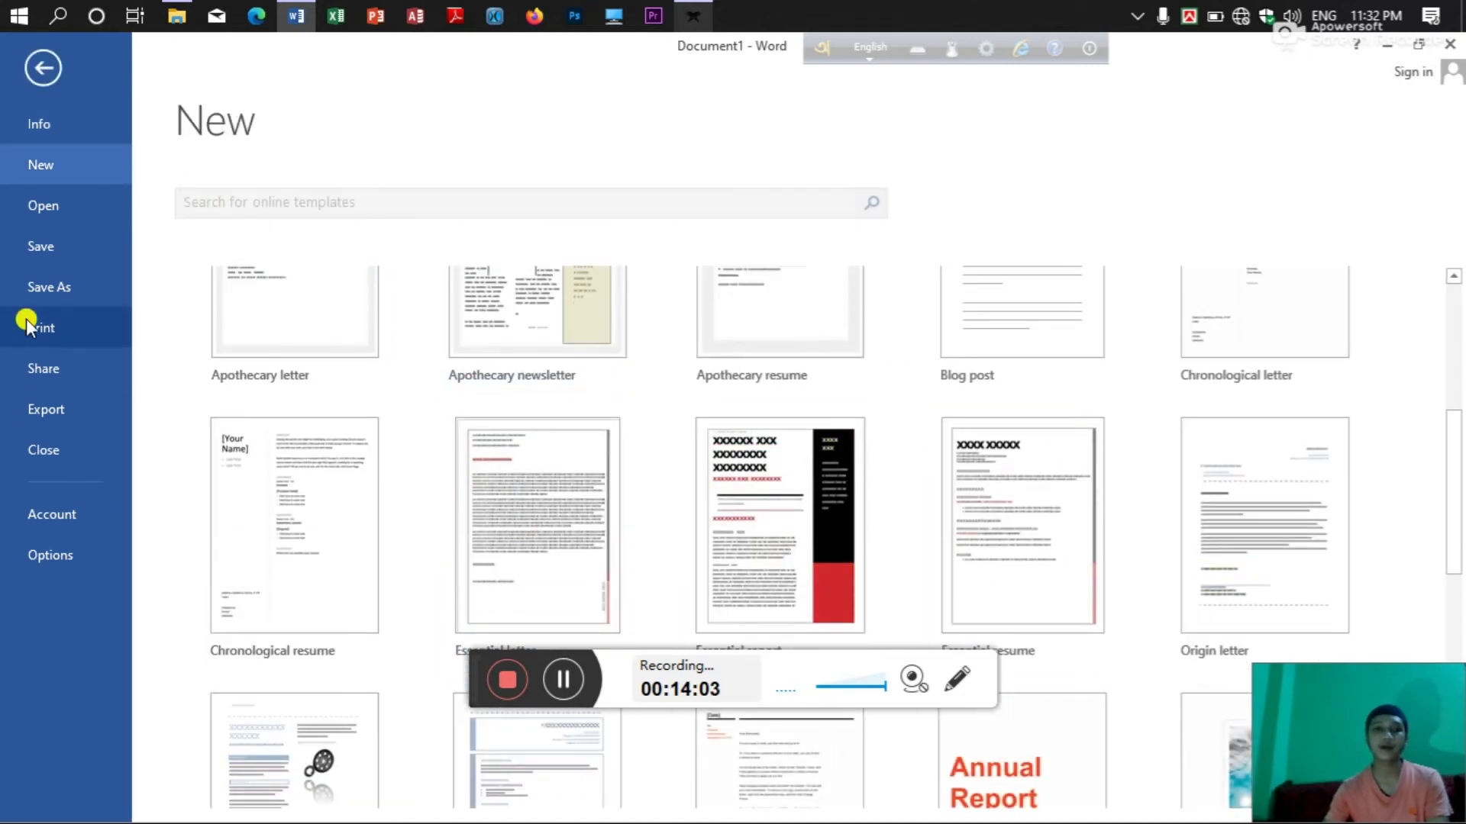
{"action": "left_click", "coordinate": [95, 209]}
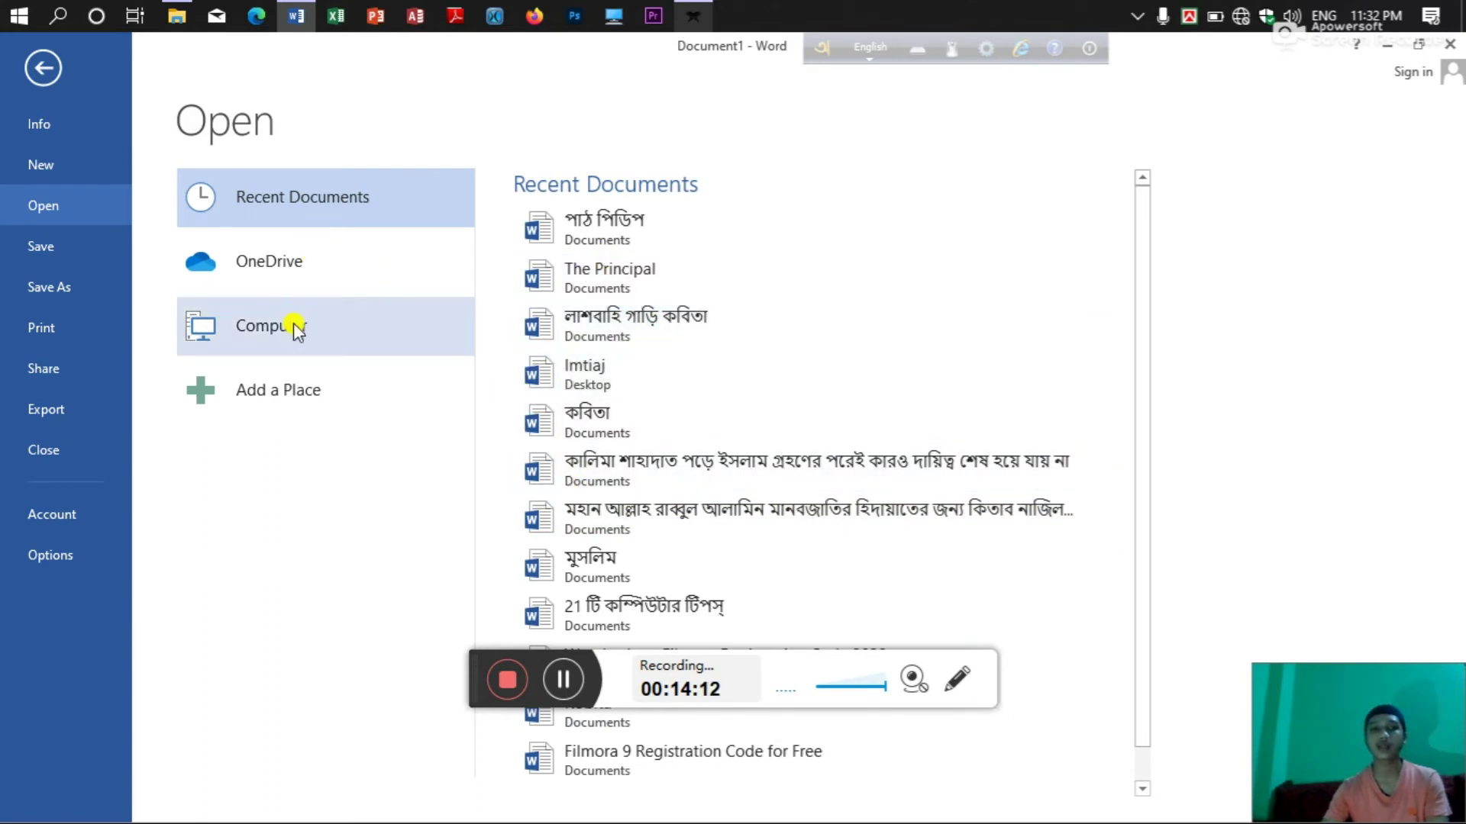
Start Save As with the Documents folder as the location for 'The book'.
{"action": "scroll", "coordinate": [580, 290], "scroll_direction": "down", "scroll_amount": 1}
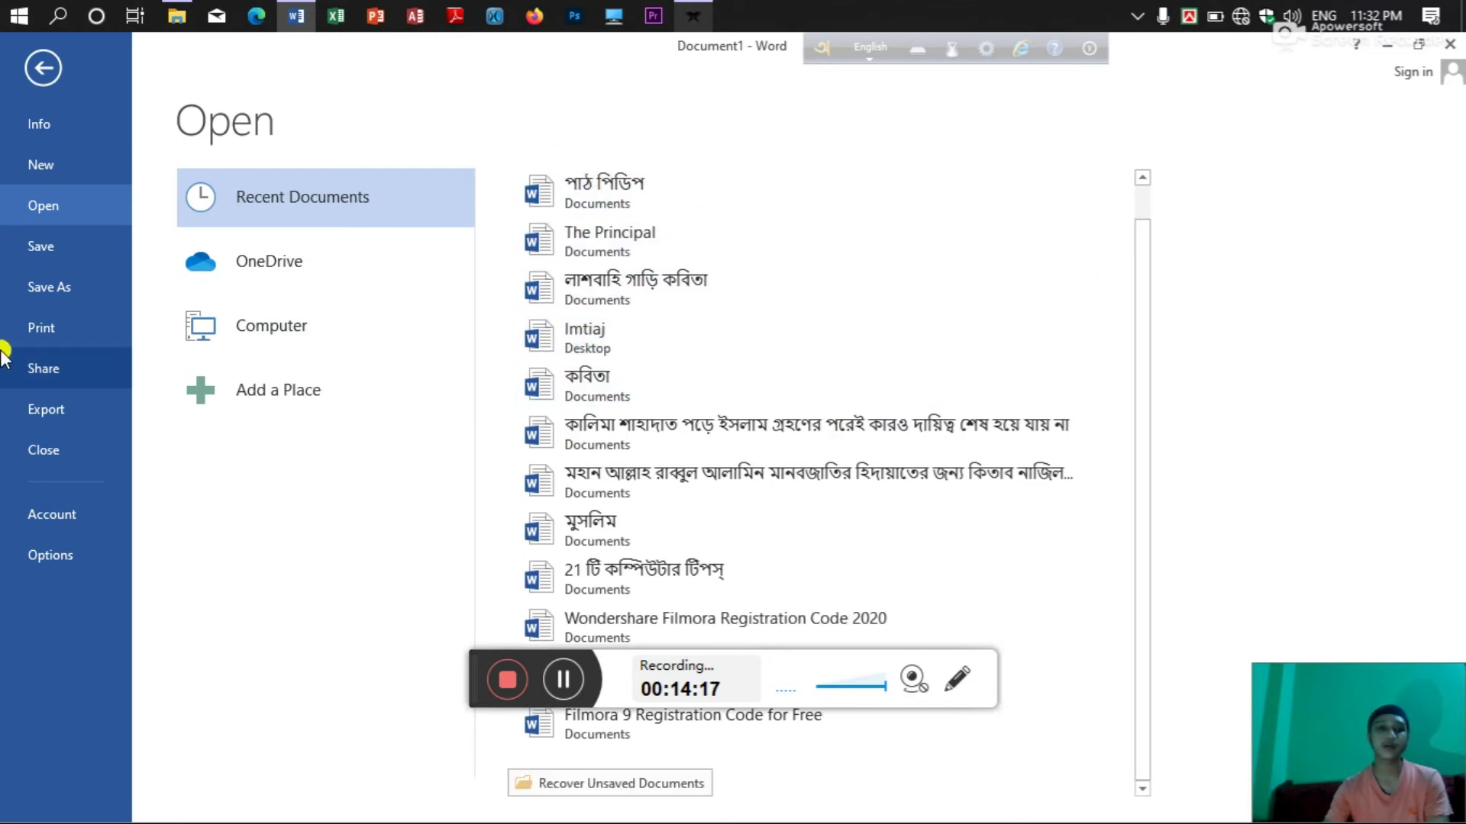
{"action": "left_click", "coordinate": [39, 241]}
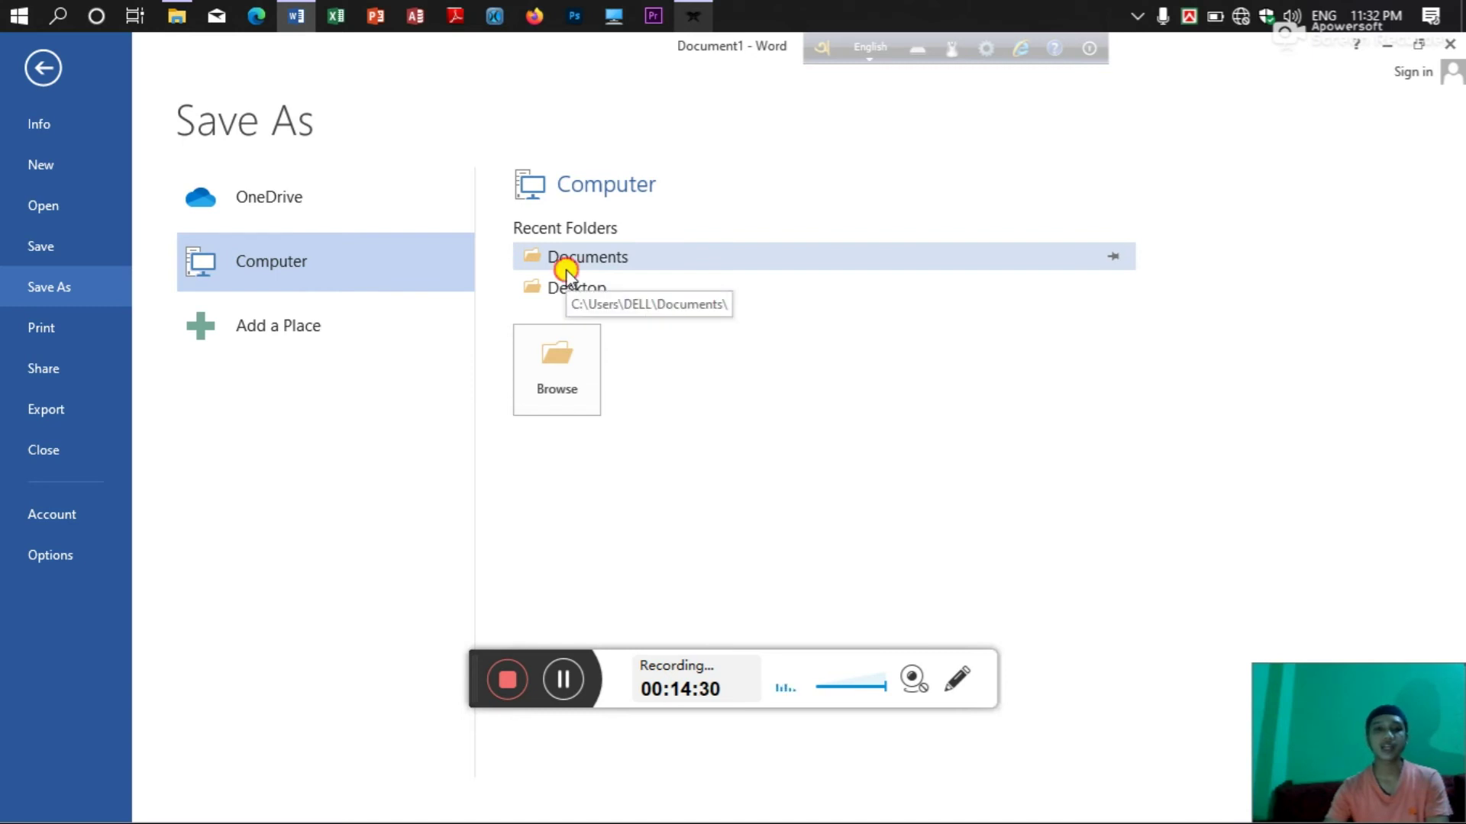
{"action": "left_click", "coordinate": [566, 259]}
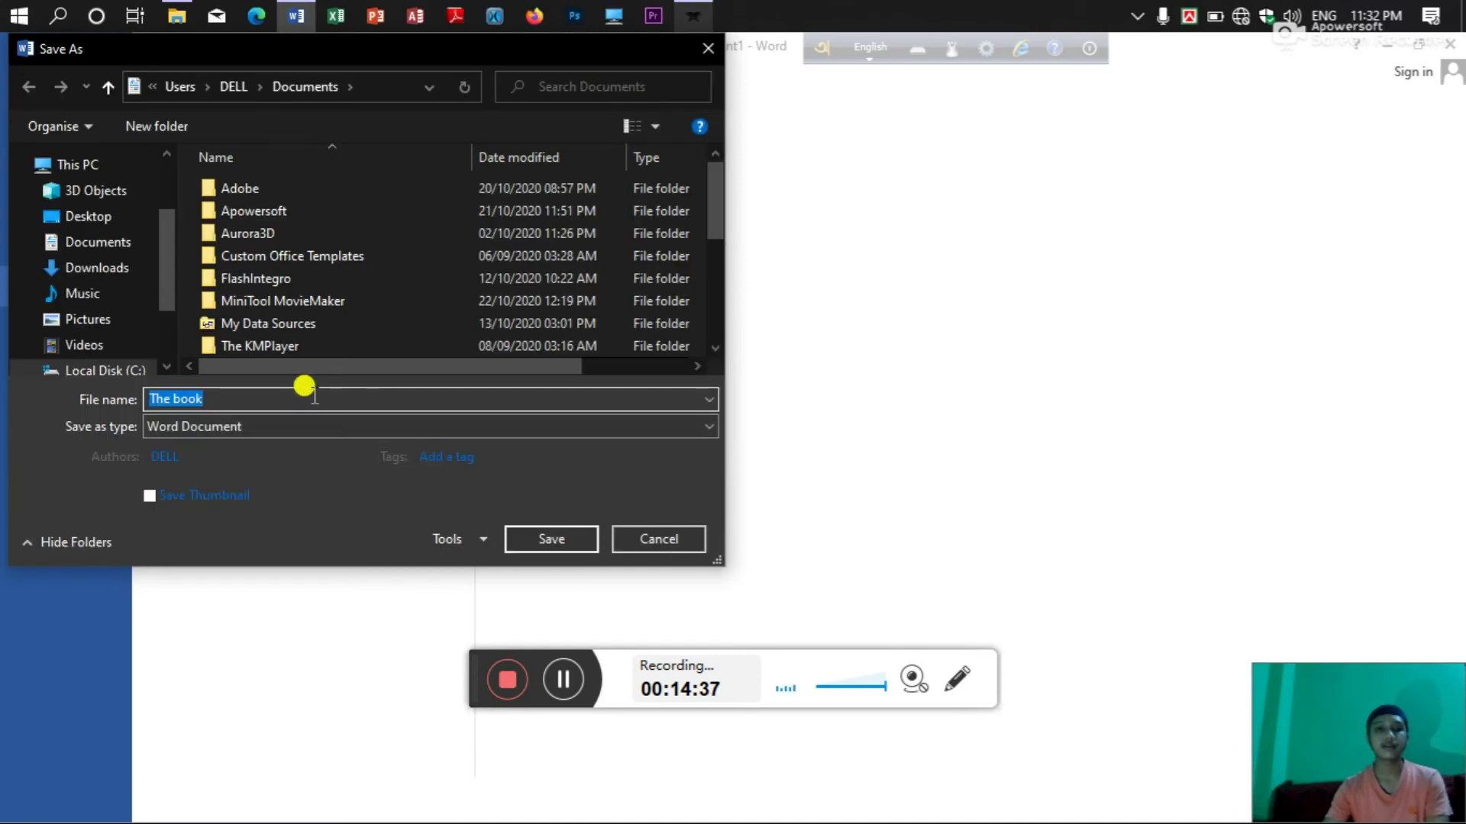
Replace the proposed file name 'The book' with 'Imtia'.
{"action": "left_click", "coordinate": [259, 398]}
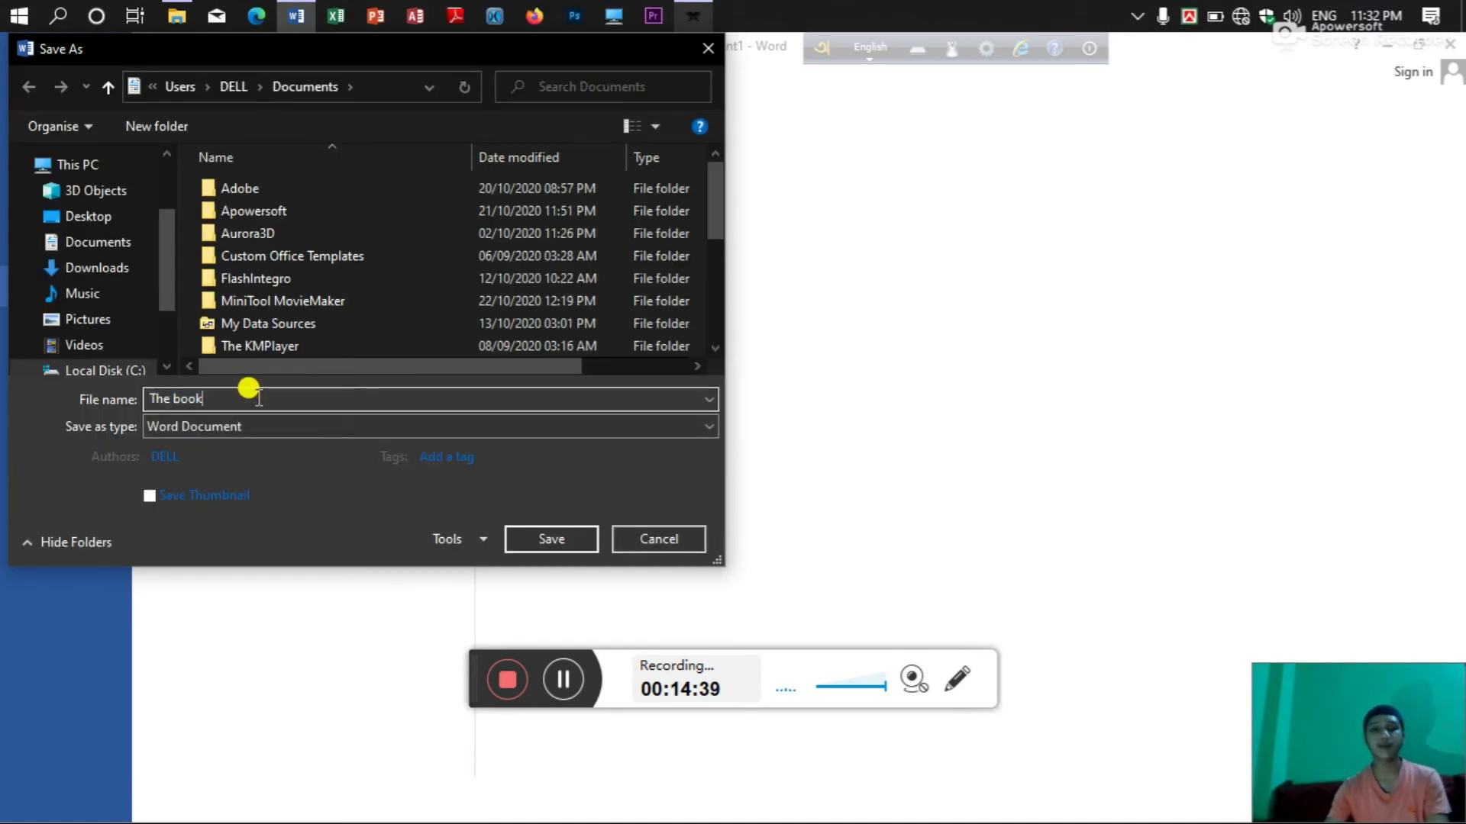
{"action": "key", "text": "BackSpace"}
{"action": "key", "text": "BackSpace"}
{"action": "key", "text": "BackSpace"}
{"action": "key", "text": "BackSpace"}
{"action": "key", "text": "BackSpace"}
{"action": "key", "text": "BackSpace"}
{"action": "key", "text": "BackSpace"}
{"action": "key", "text": "BackSpace"}
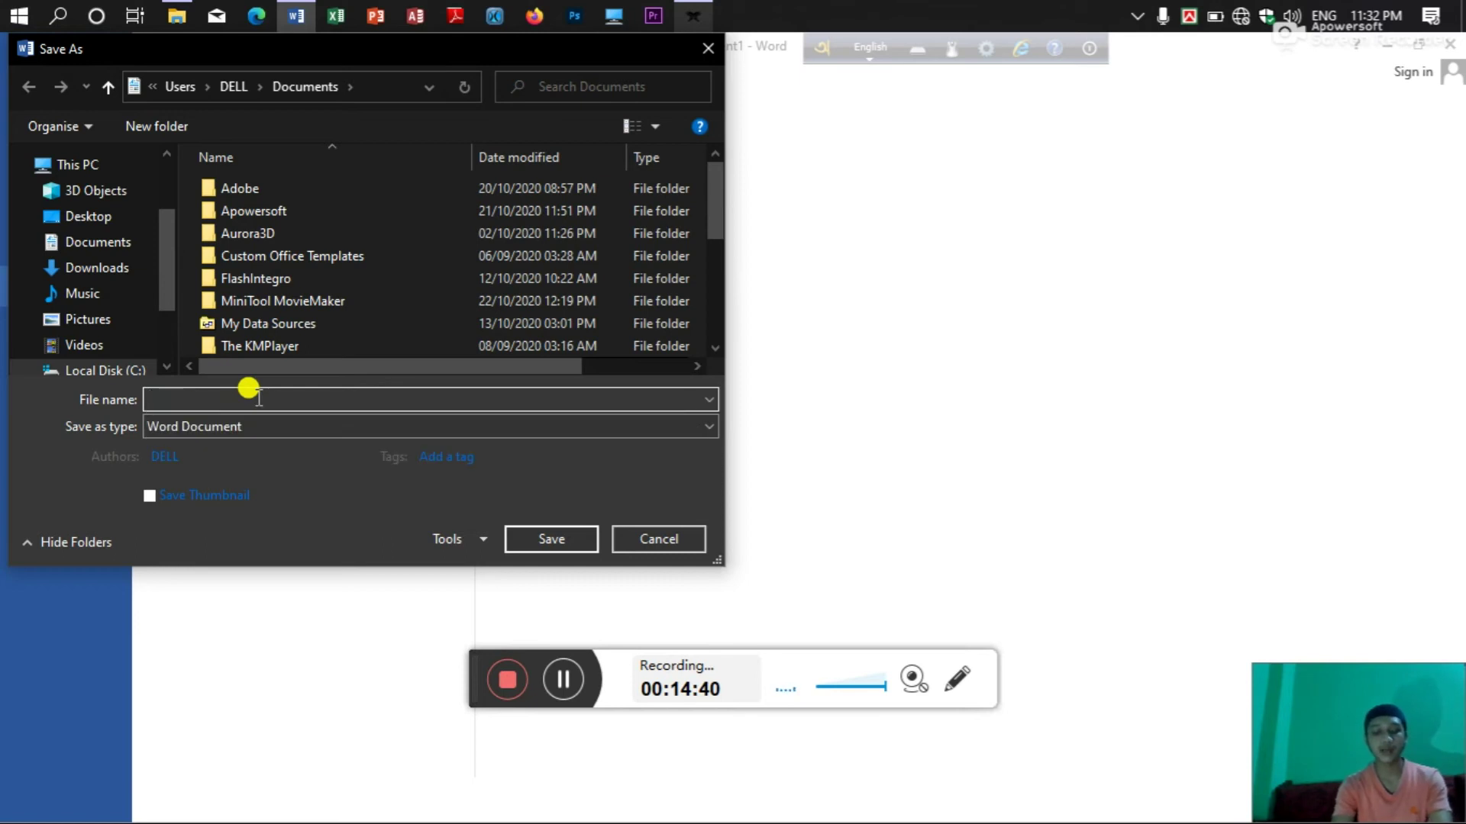
{"action": "type", "text": "Im"}
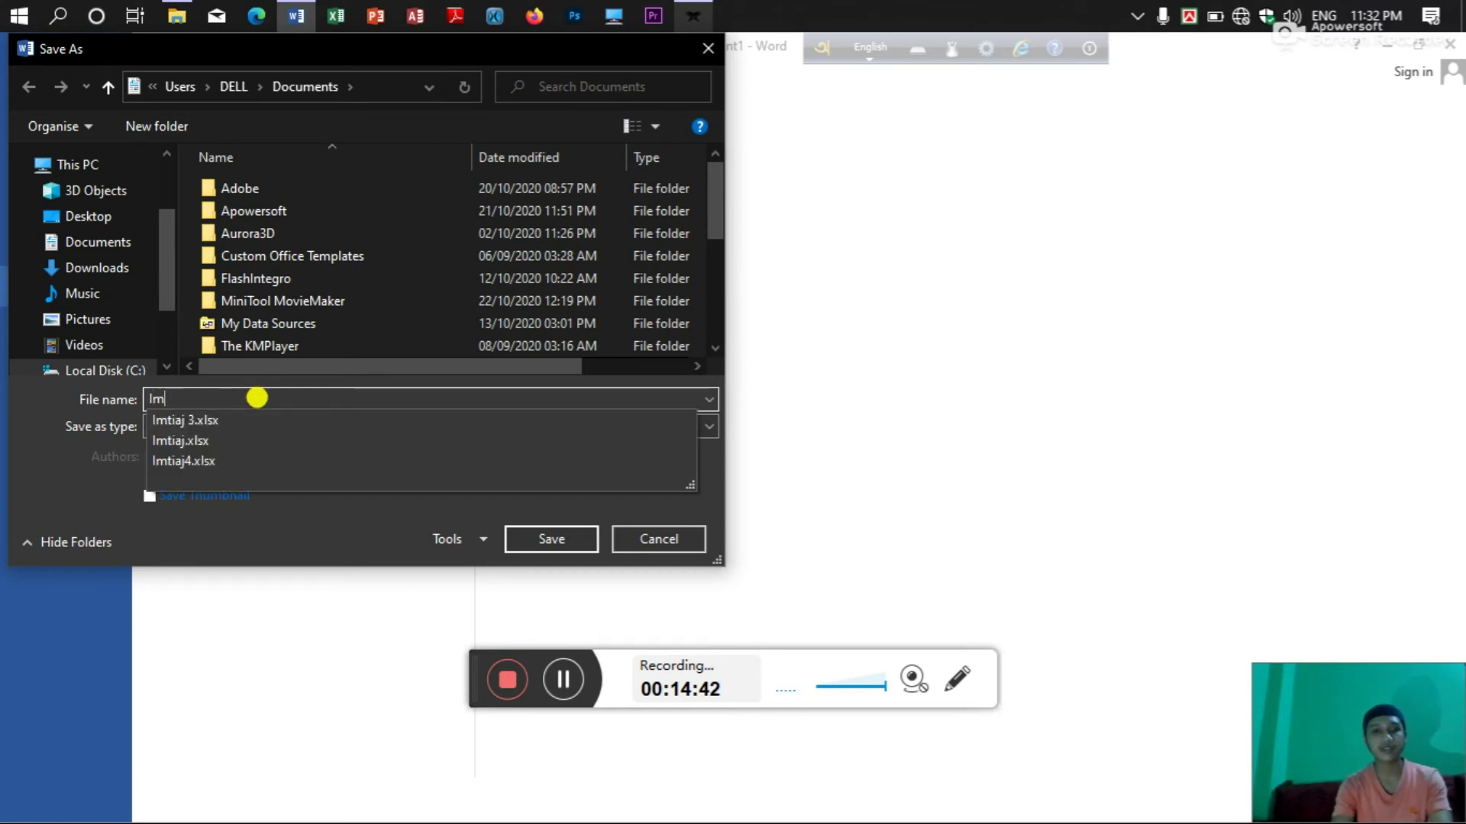
{"action": "type", "text": "tiaj"}
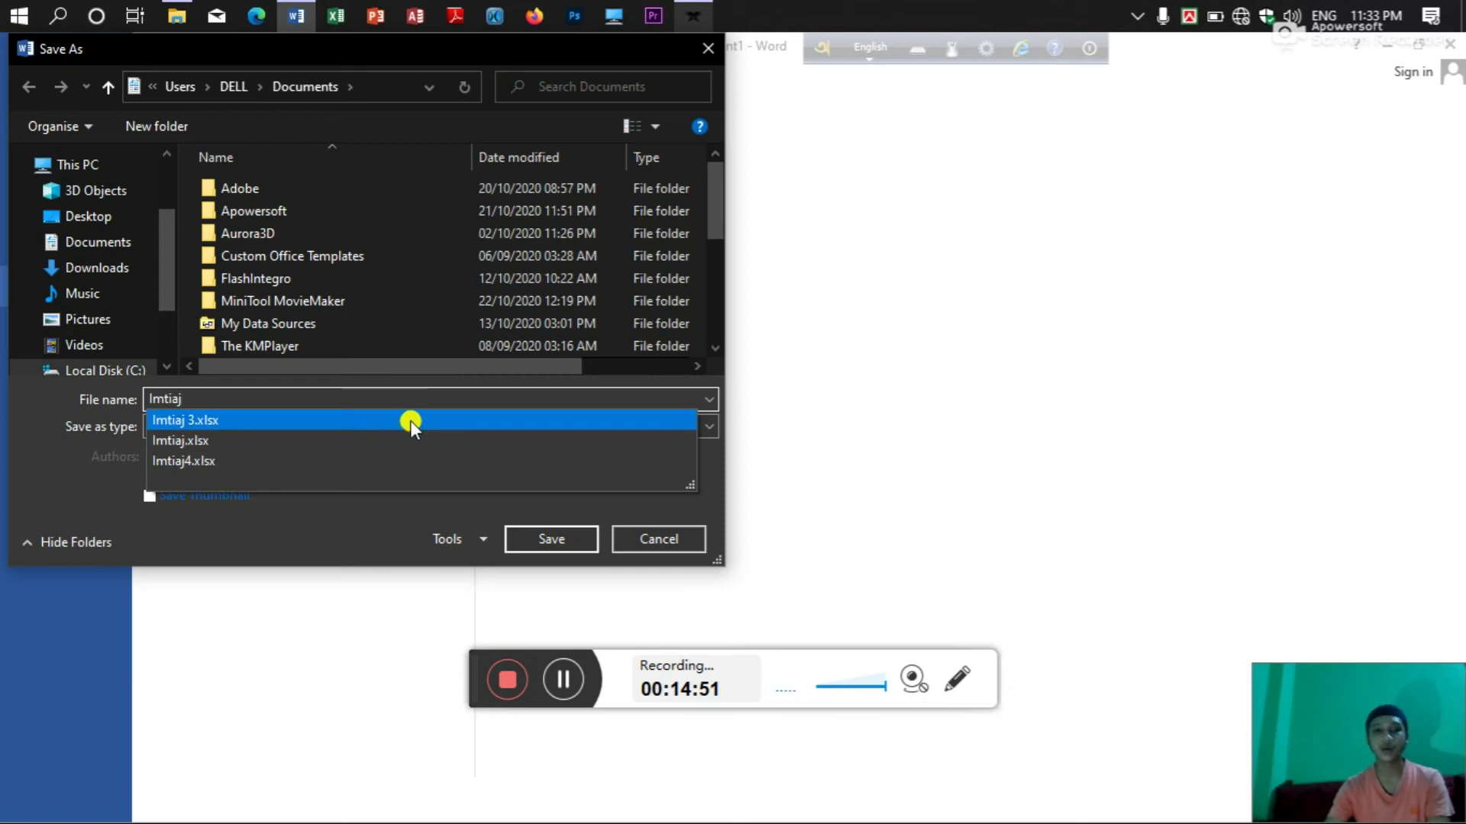
{"action": "left_click", "coordinate": [497, 382]}
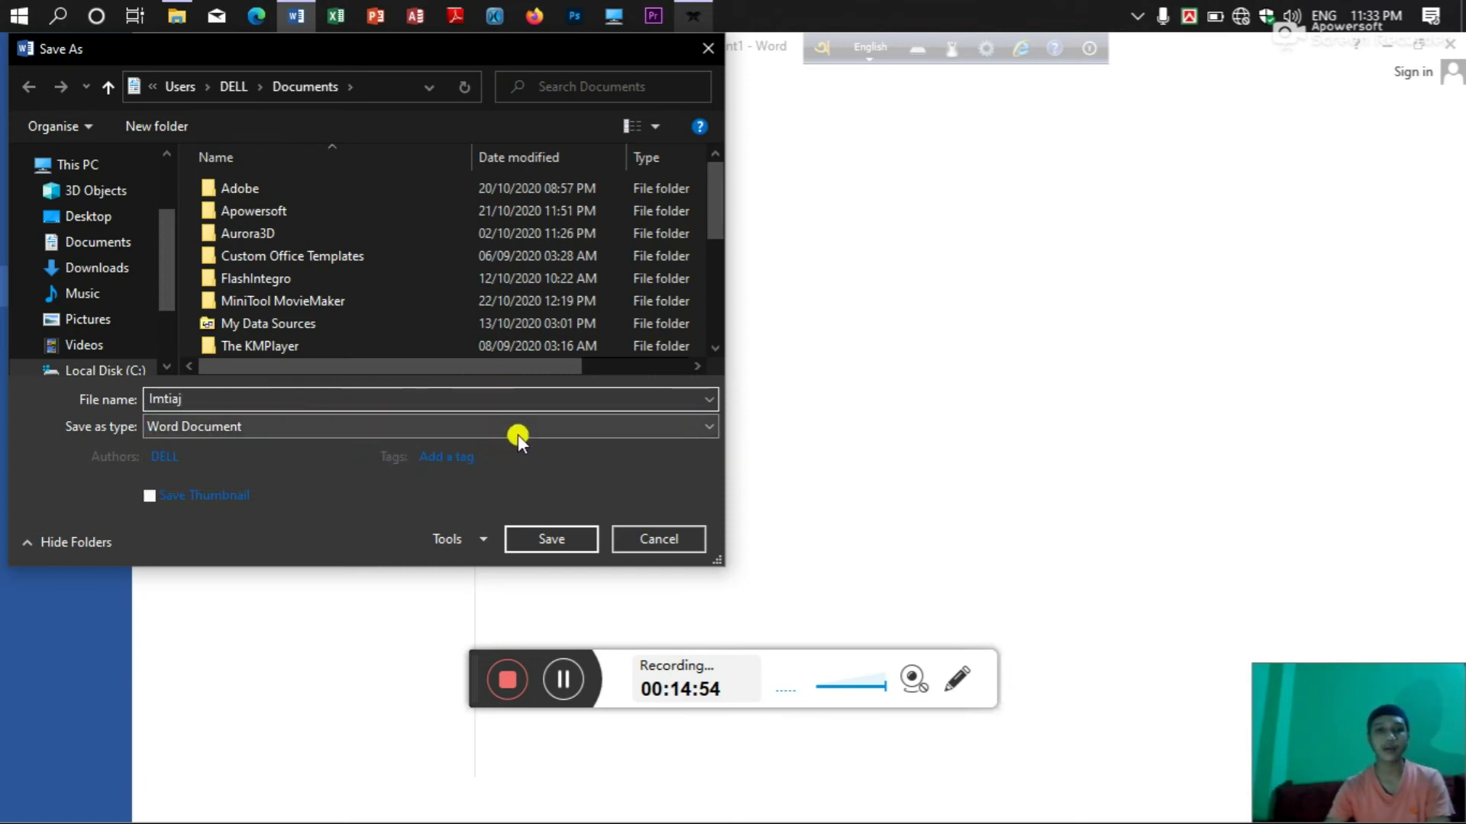
Set the save type to Web Page and bring up General Options from Tools.
{"action": "left_click", "coordinate": [701, 429]}
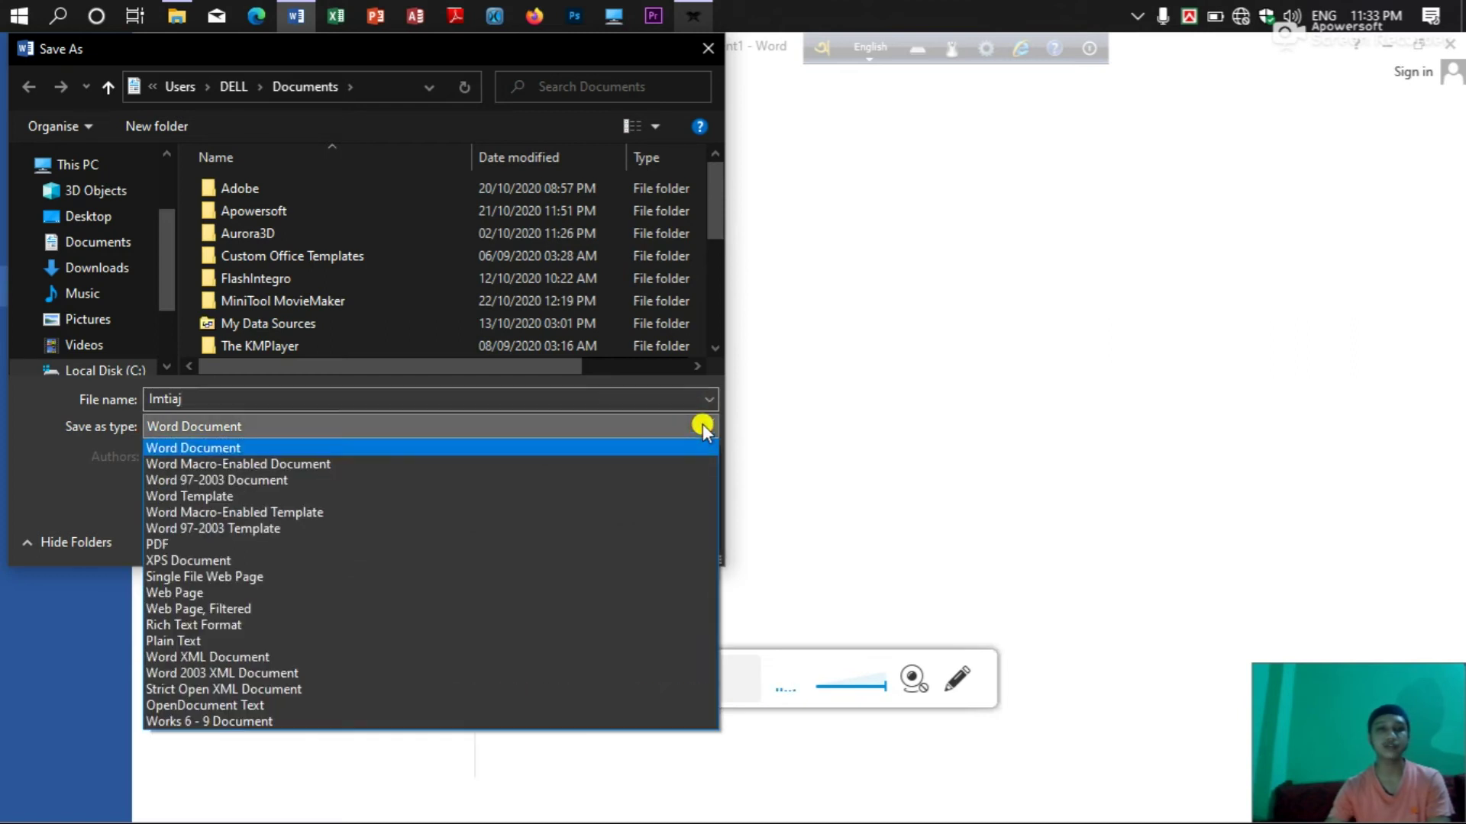
{"action": "left_click", "coordinate": [372, 585]}
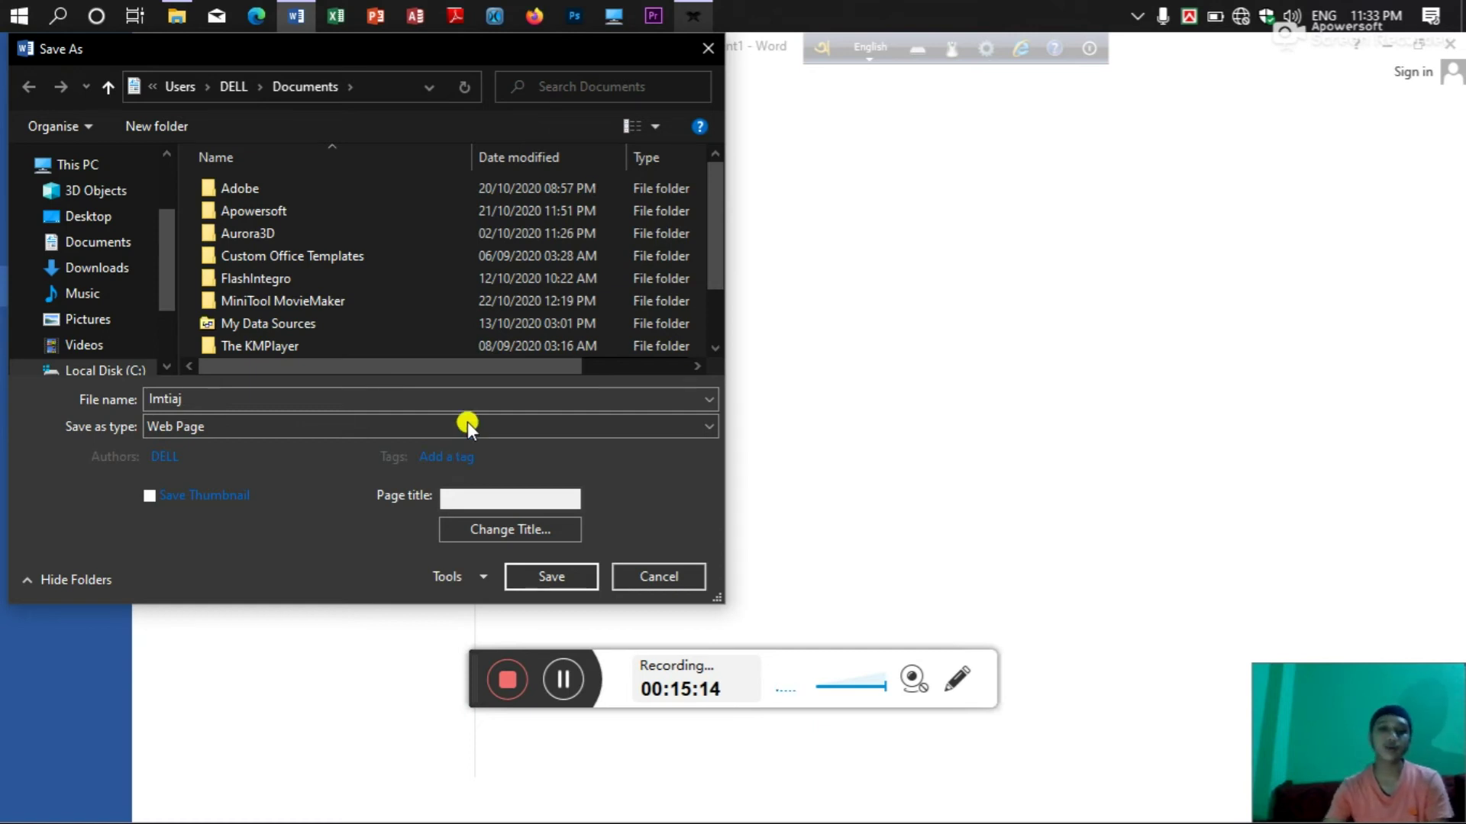
{"action": "left_click", "coordinate": [465, 576]}
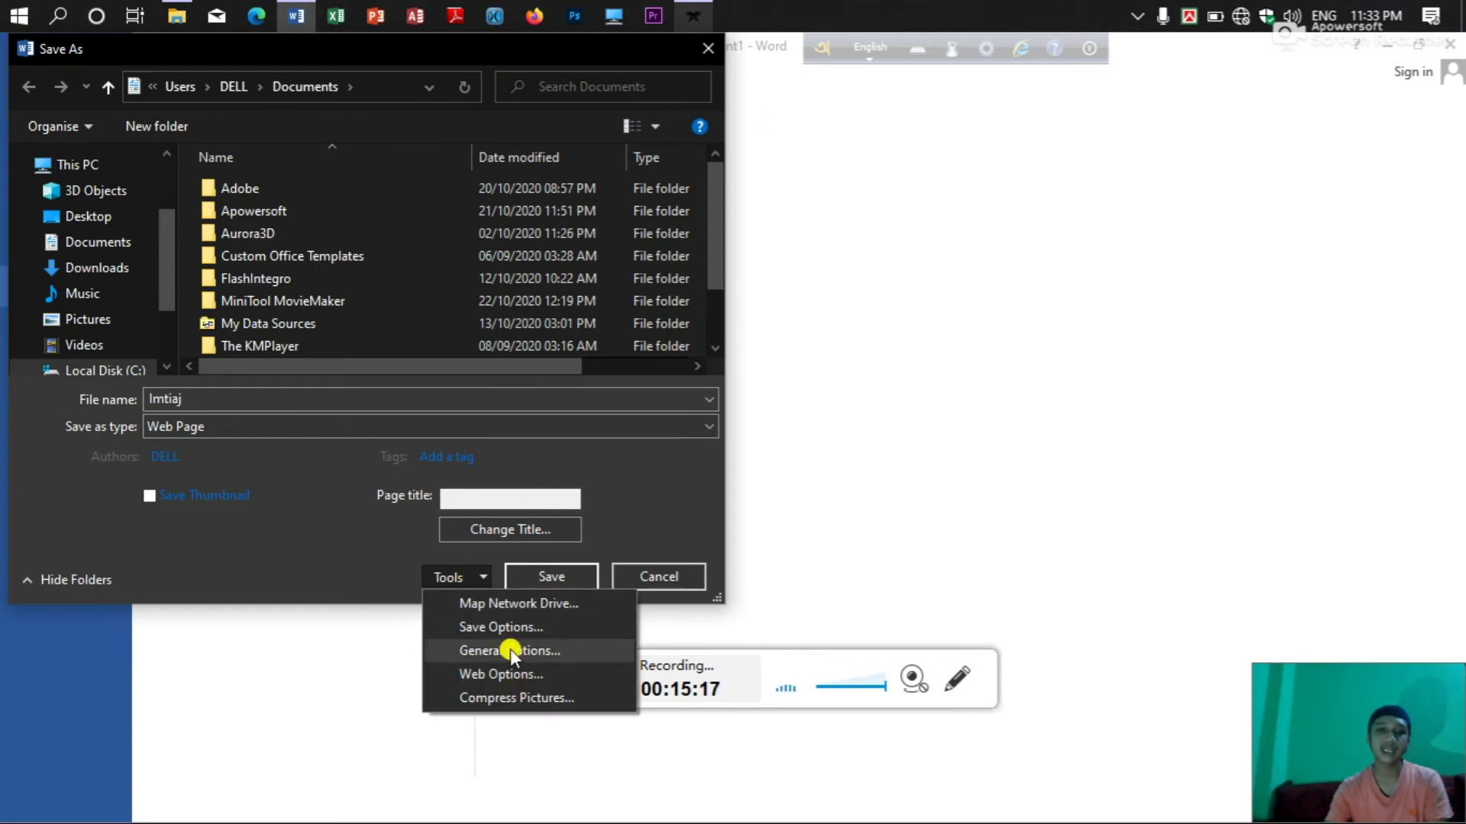
{"action": "left_click", "coordinate": [510, 649]}
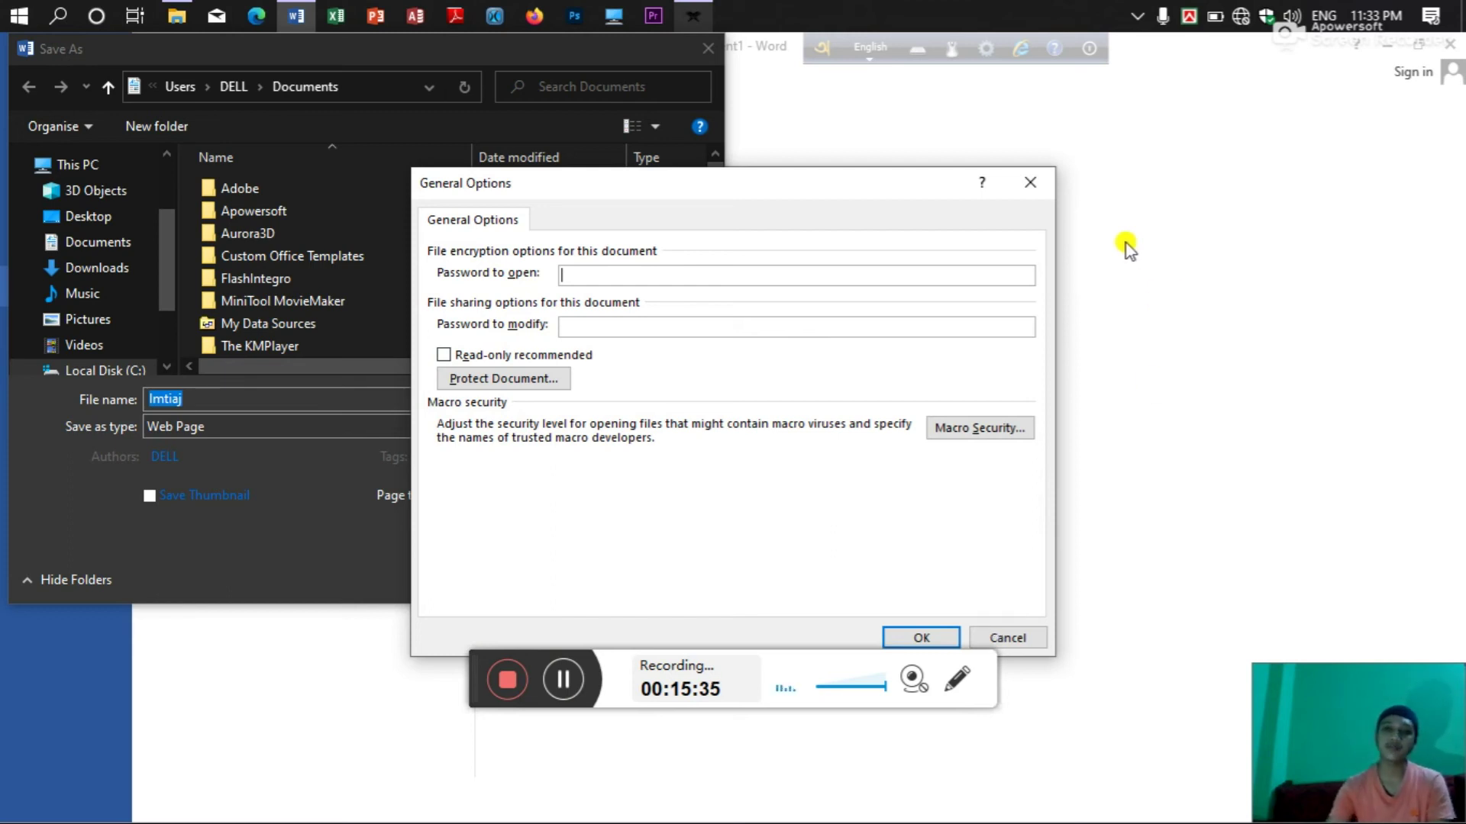
{"action": "left_click", "coordinate": [1046, 187]}
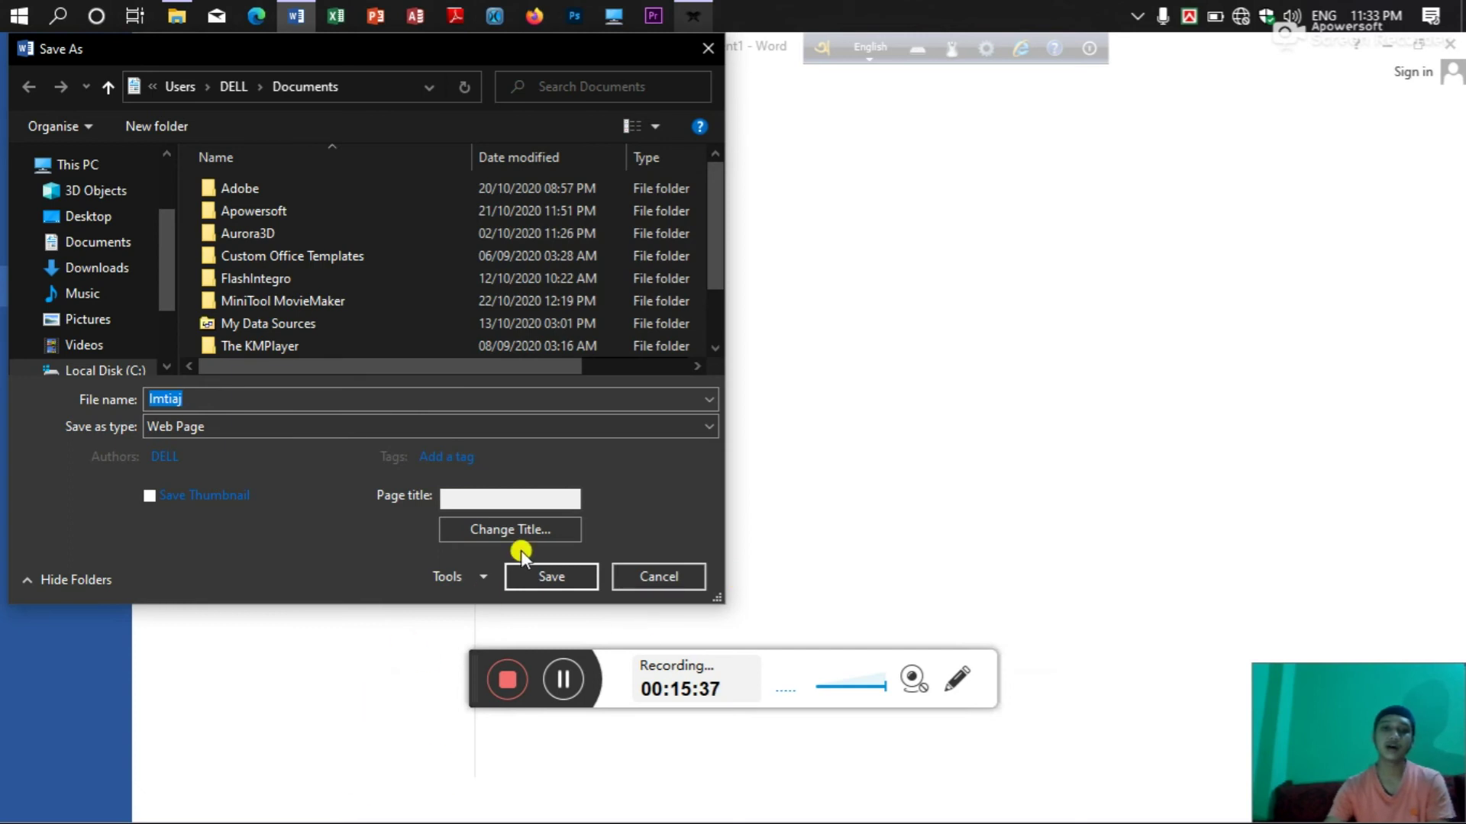
{"action": "left_click", "coordinate": [469, 574]}
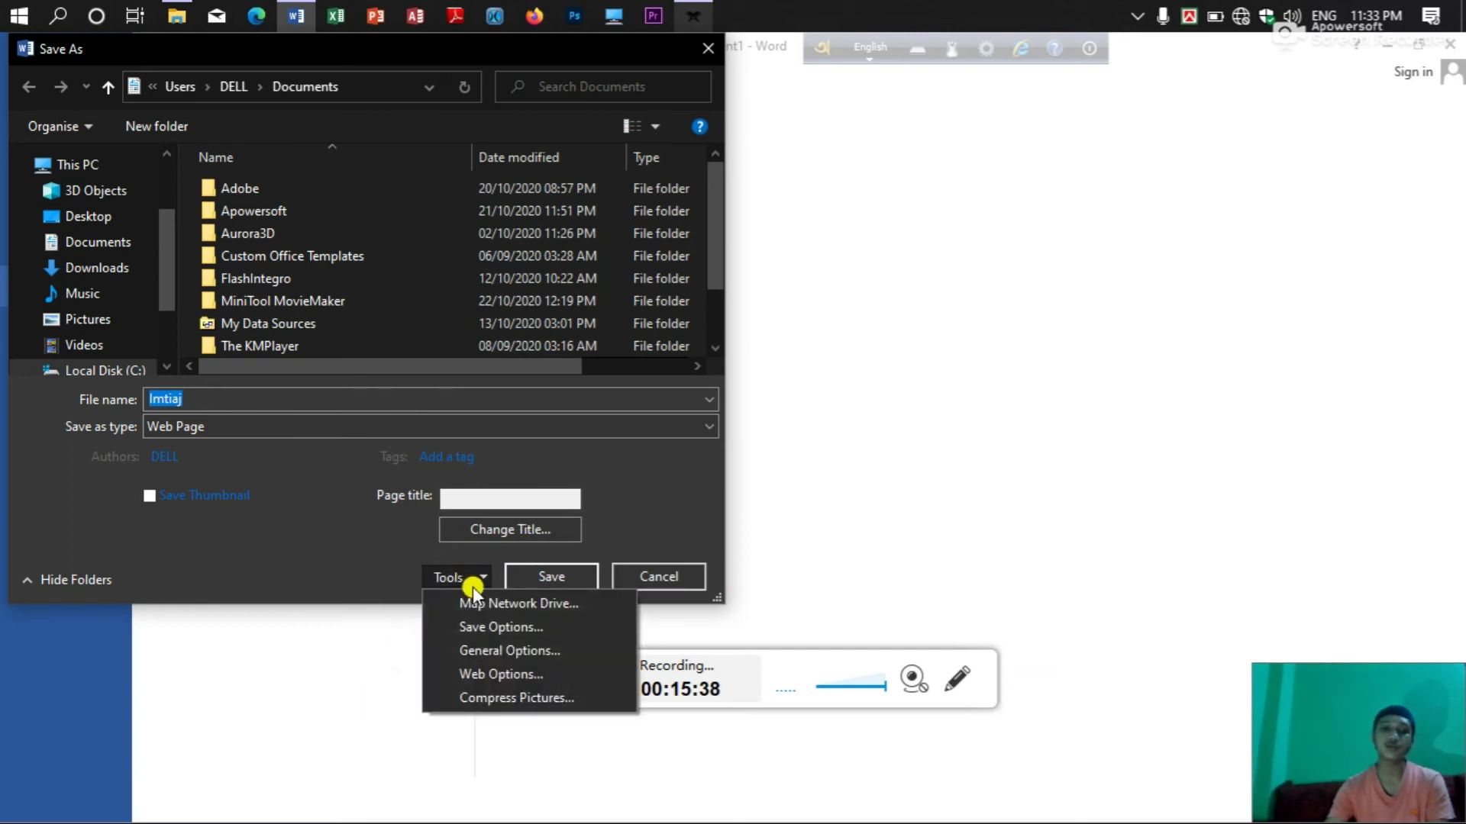
{"action": "left_click", "coordinate": [497, 655]}
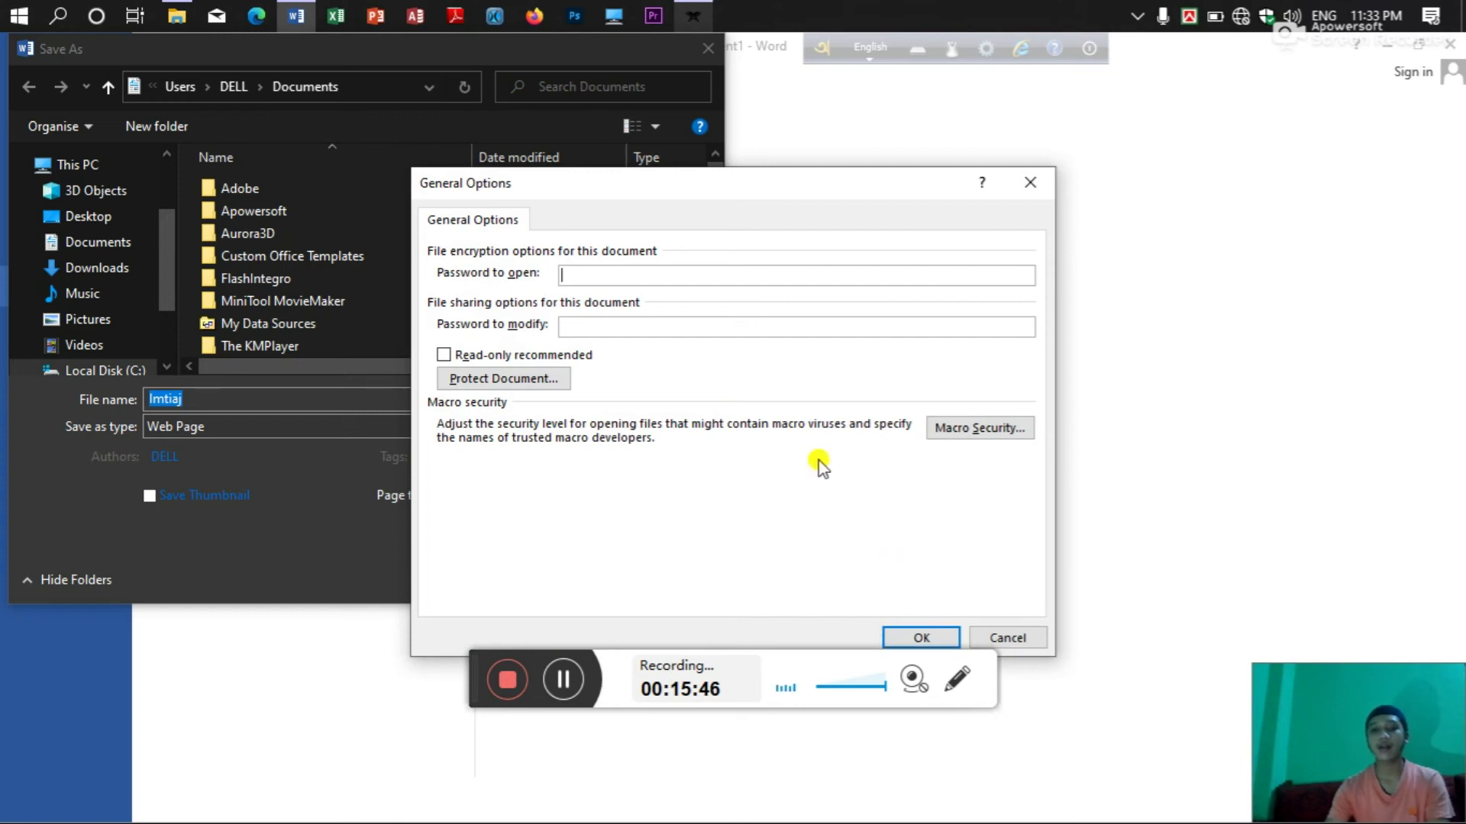
{"action": "left_click", "coordinate": [1030, 181]}
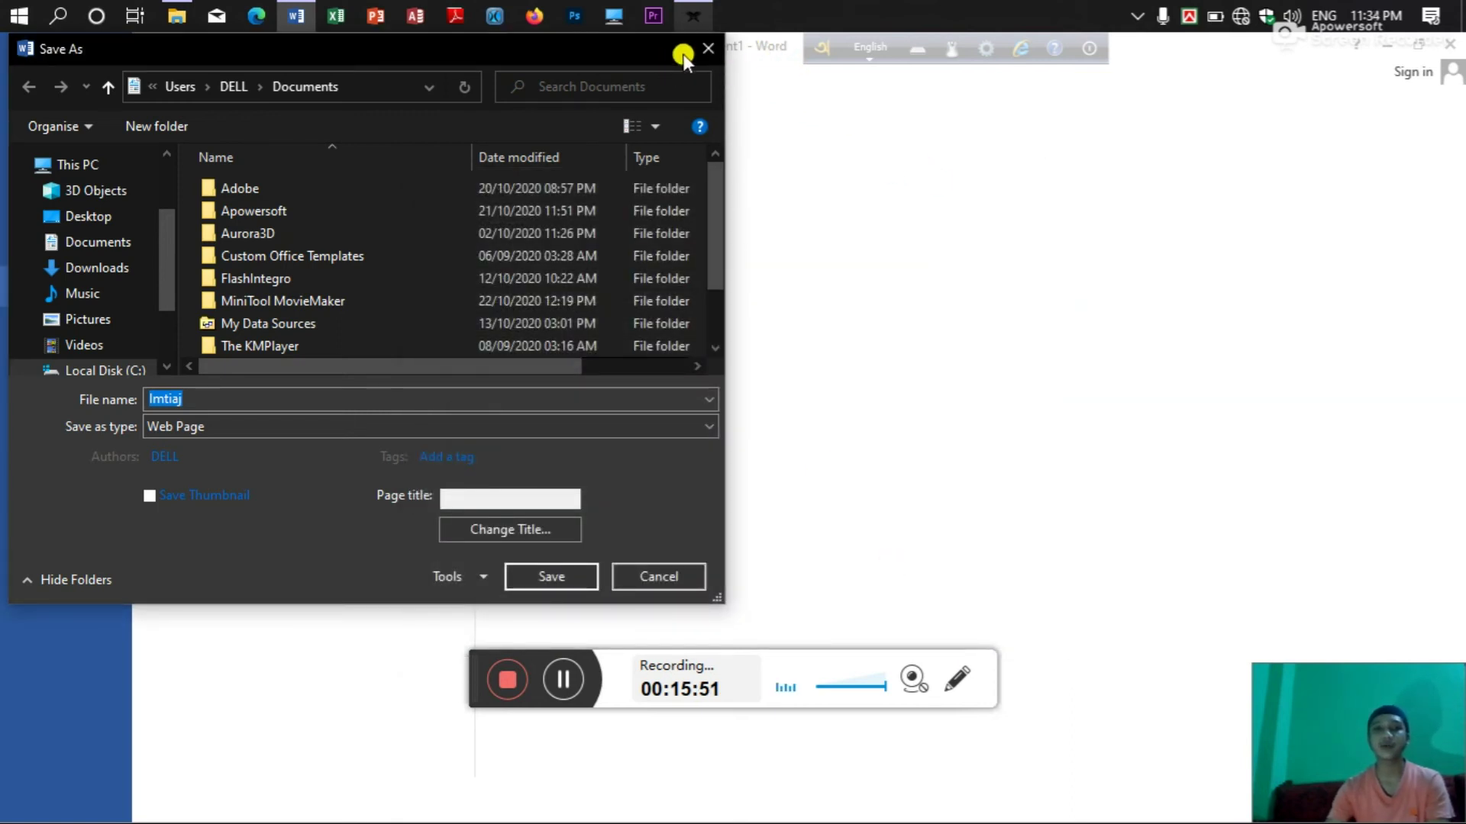
{"action": "left_click", "coordinate": [708, 48]}
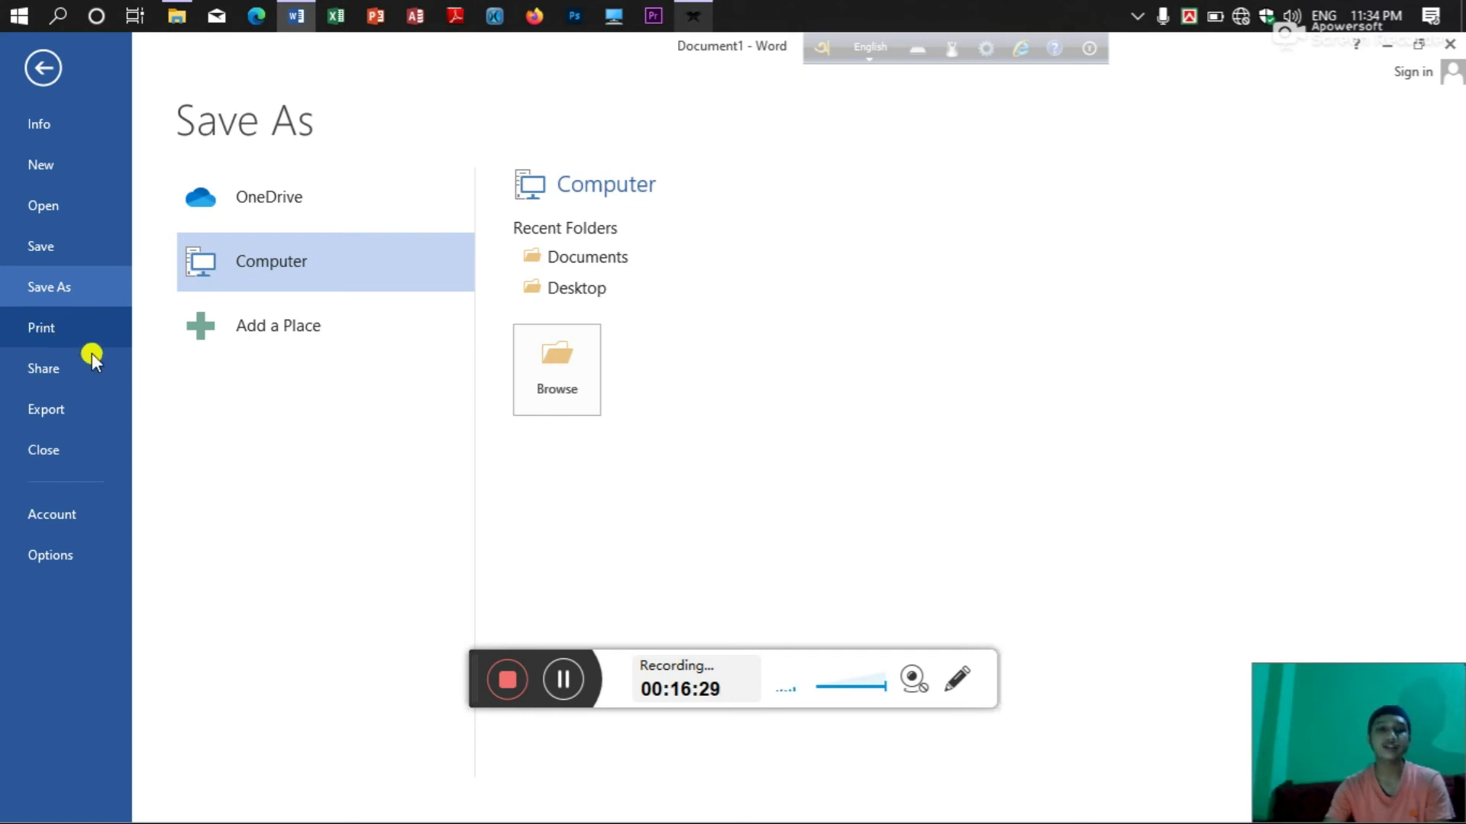
Go to Print settings and check the printer list, keeping Microsoft Print to PDF.
{"action": "left_click", "coordinate": [54, 329]}
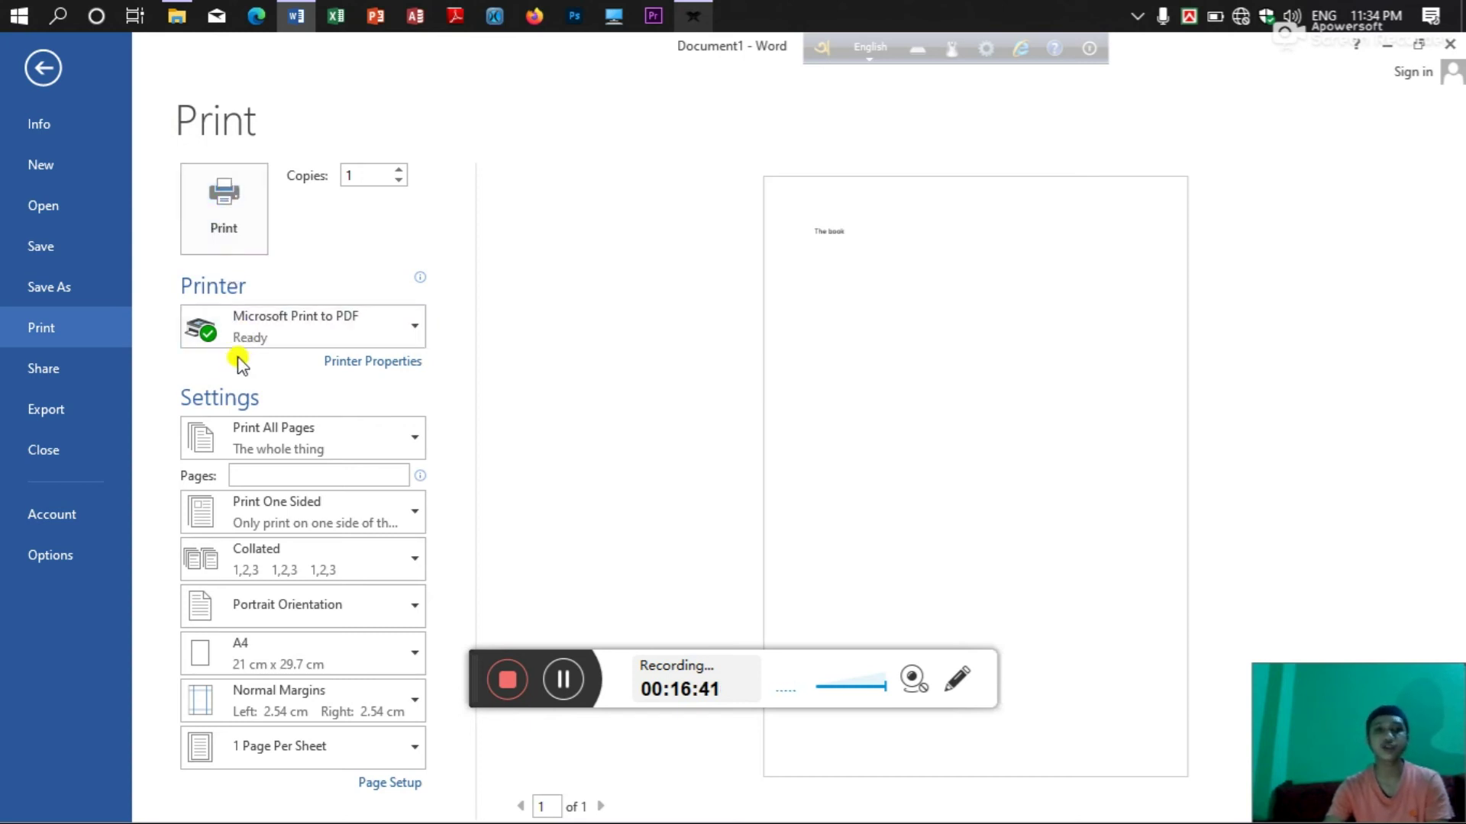
{"action": "left_click", "coordinate": [398, 326]}
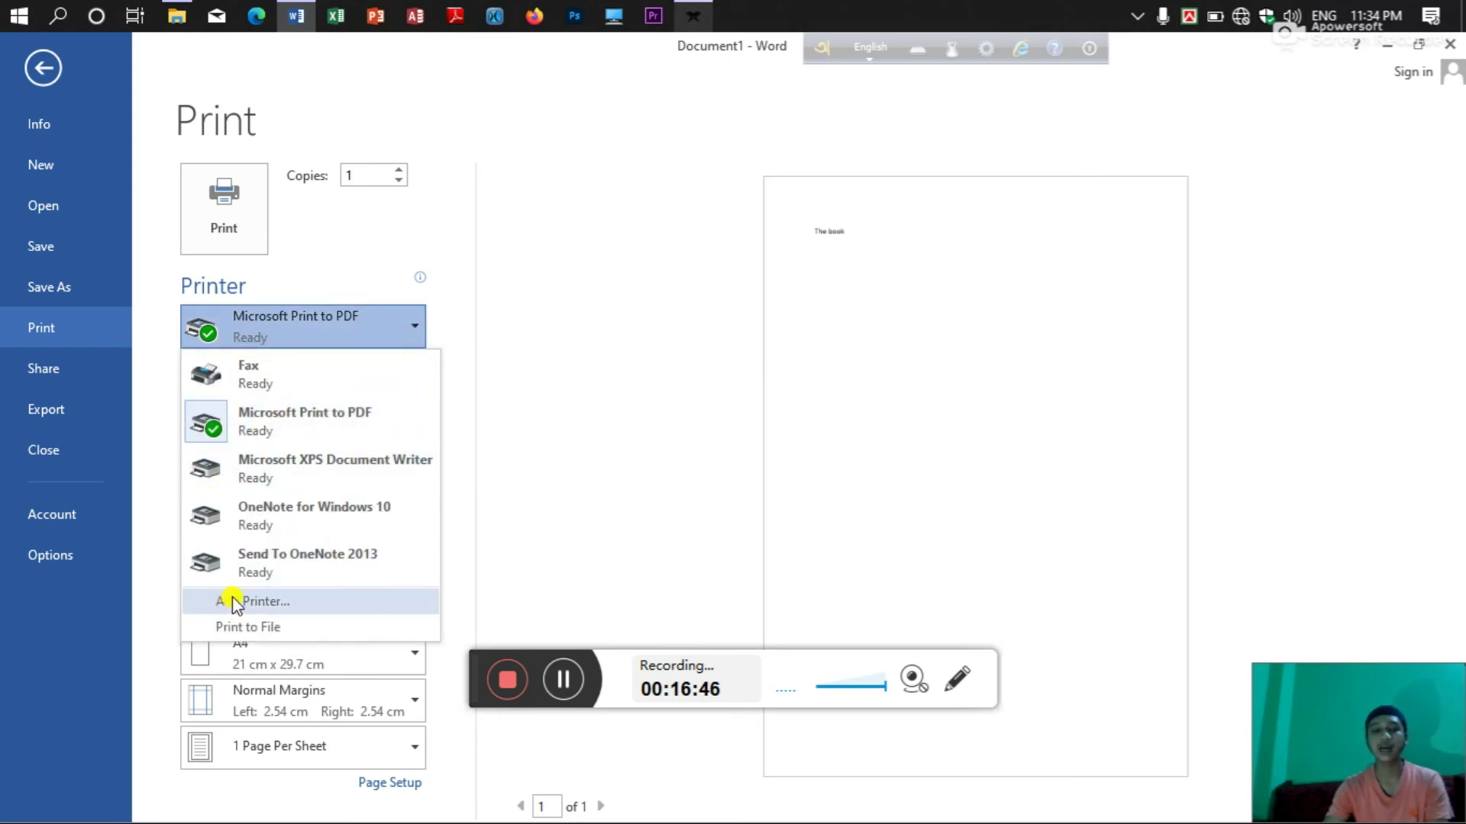
{"action": "left_click", "coordinate": [467, 309]}
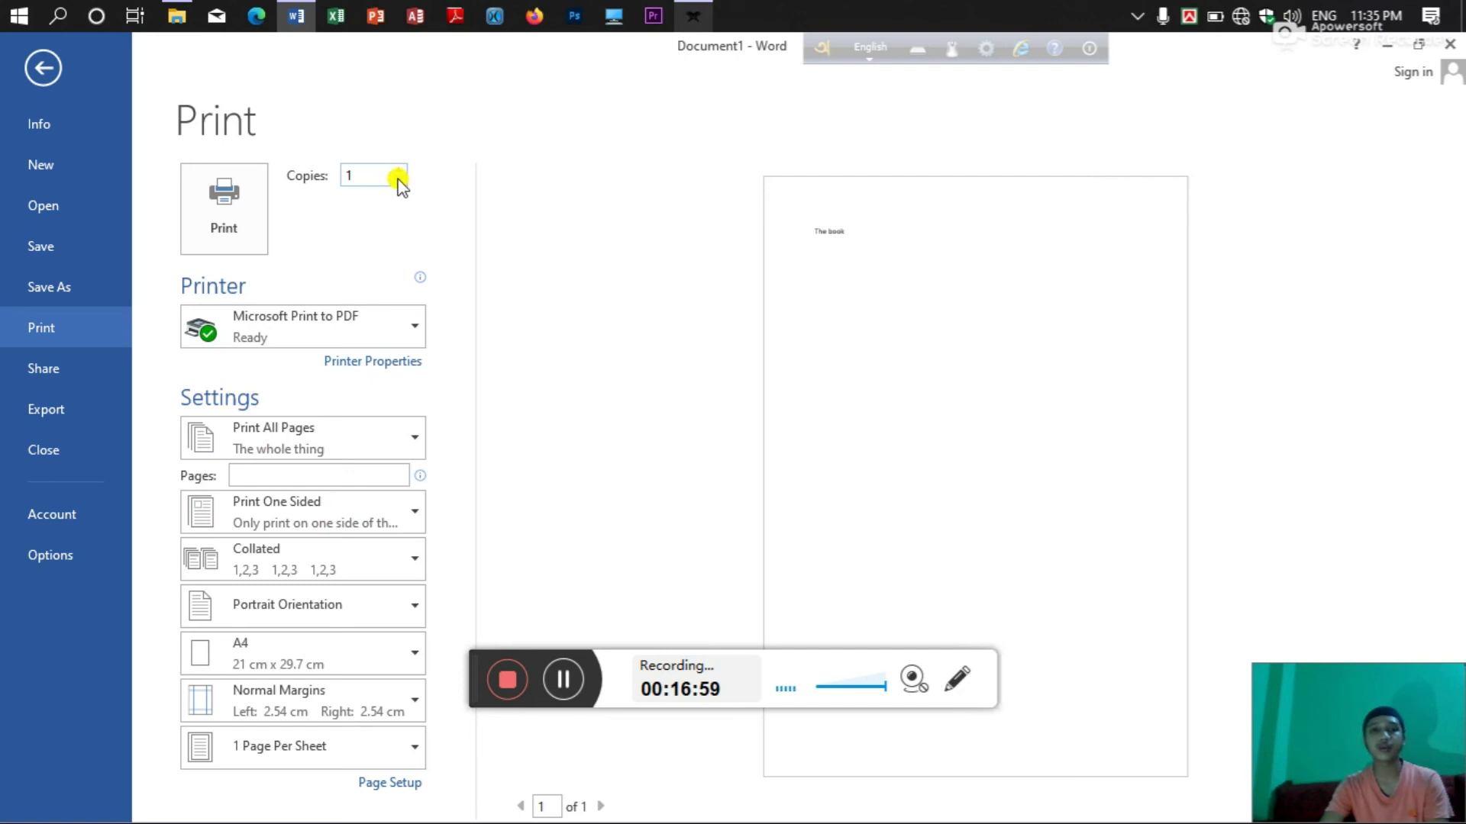
Raise the number of copies to 5.
{"action": "left_click", "coordinate": [398, 170]}
{"action": "left_click", "coordinate": [398, 170]}
{"action": "left_click", "coordinate": [398, 170]}
{"action": "left_click", "coordinate": [398, 169]}
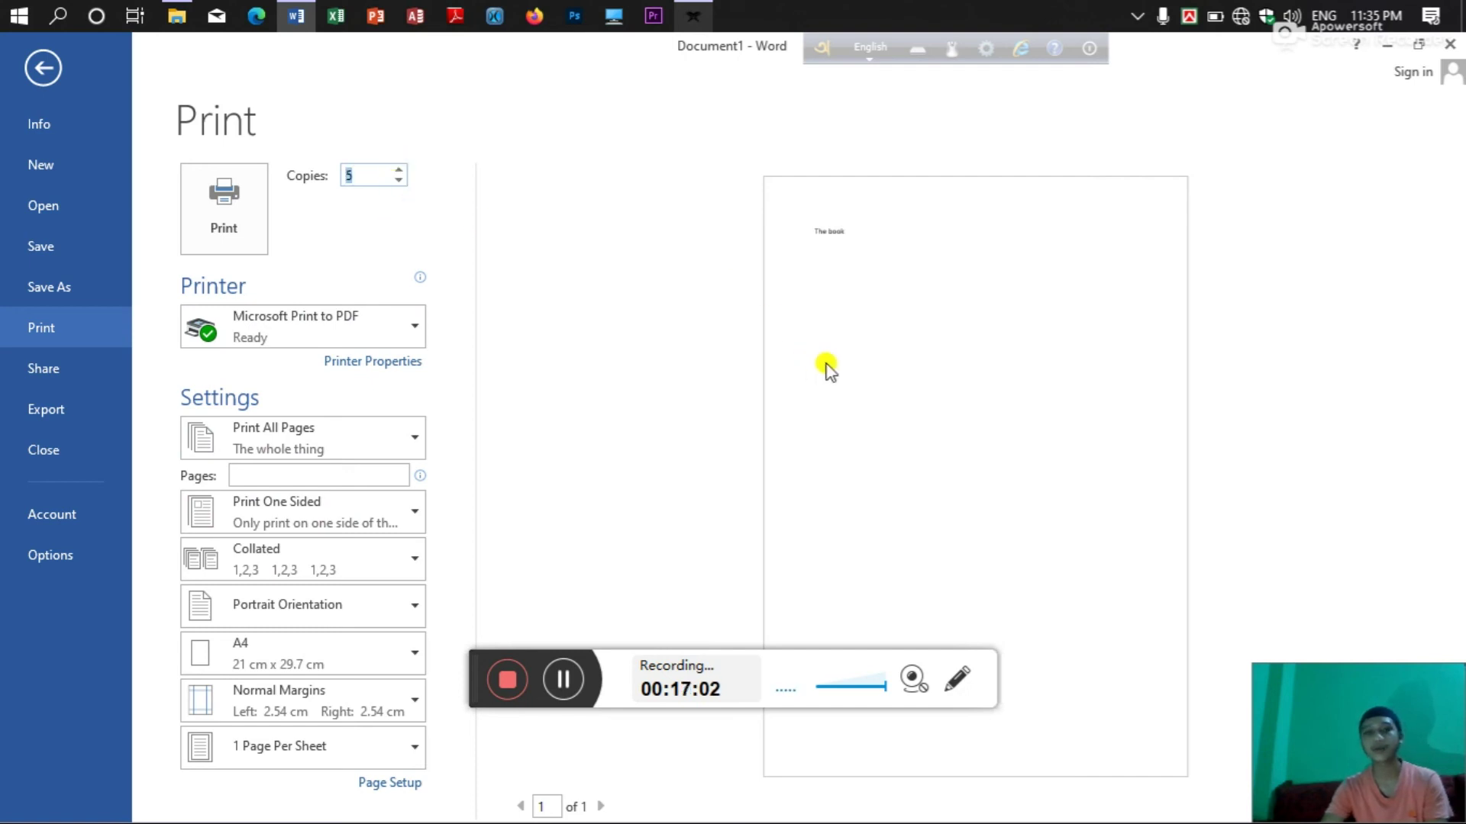
{"action": "left_click", "coordinate": [733, 412]}
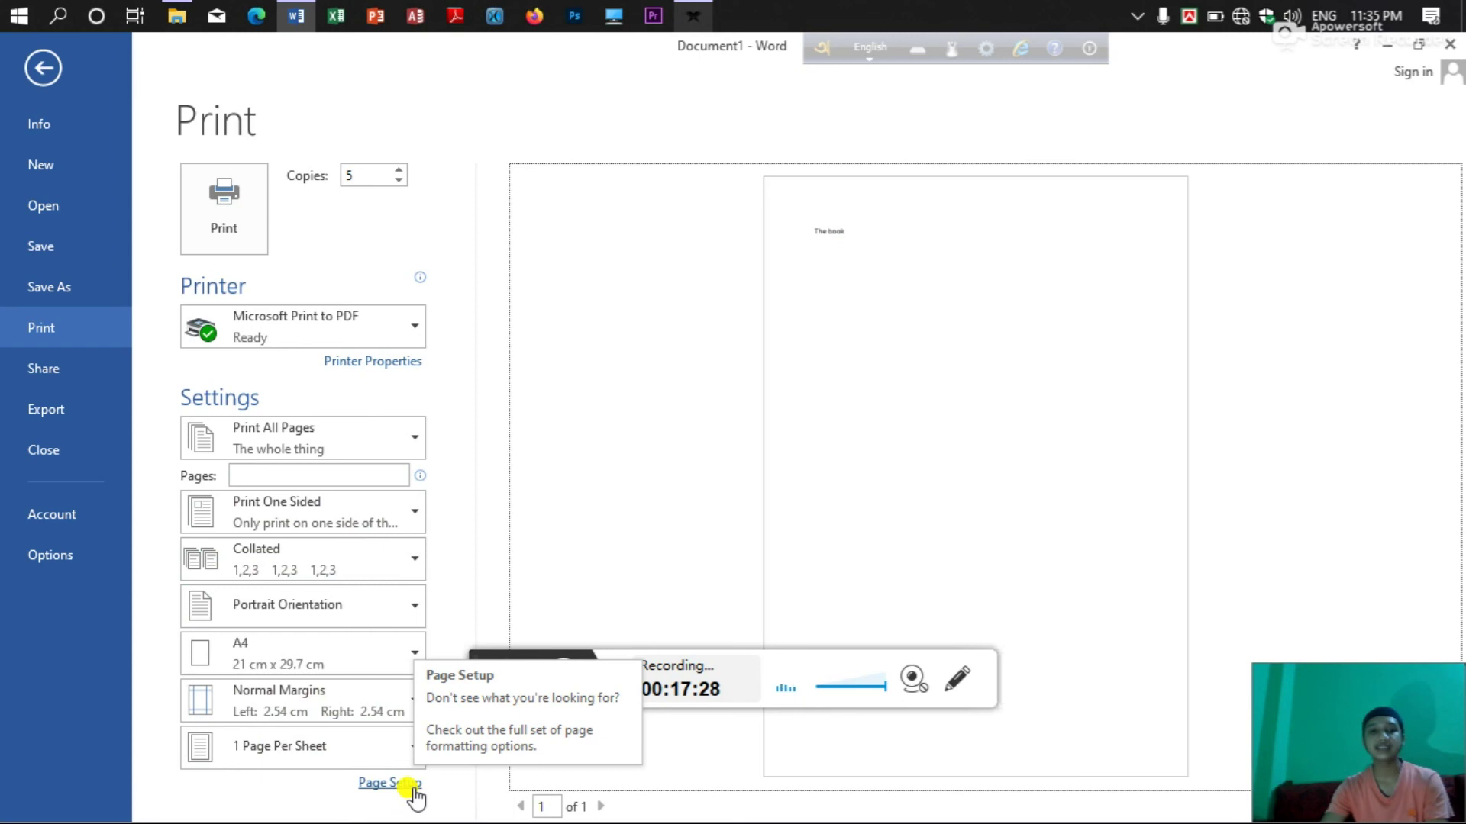
{"action": "left_click", "coordinate": [410, 786]}
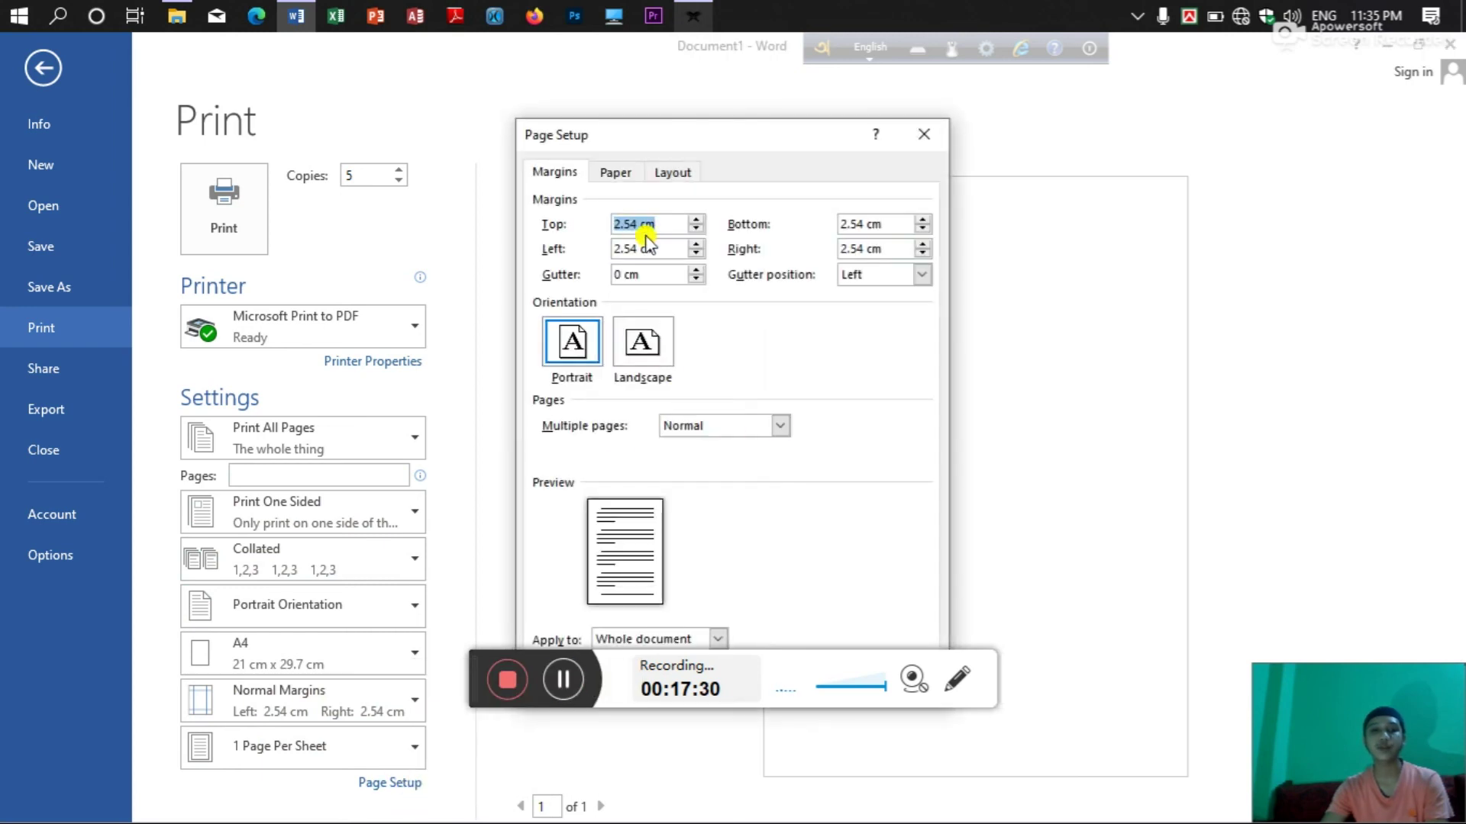
{"action": "left_click", "coordinate": [550, 173]}
{"action": "left_click", "coordinate": [603, 175]}
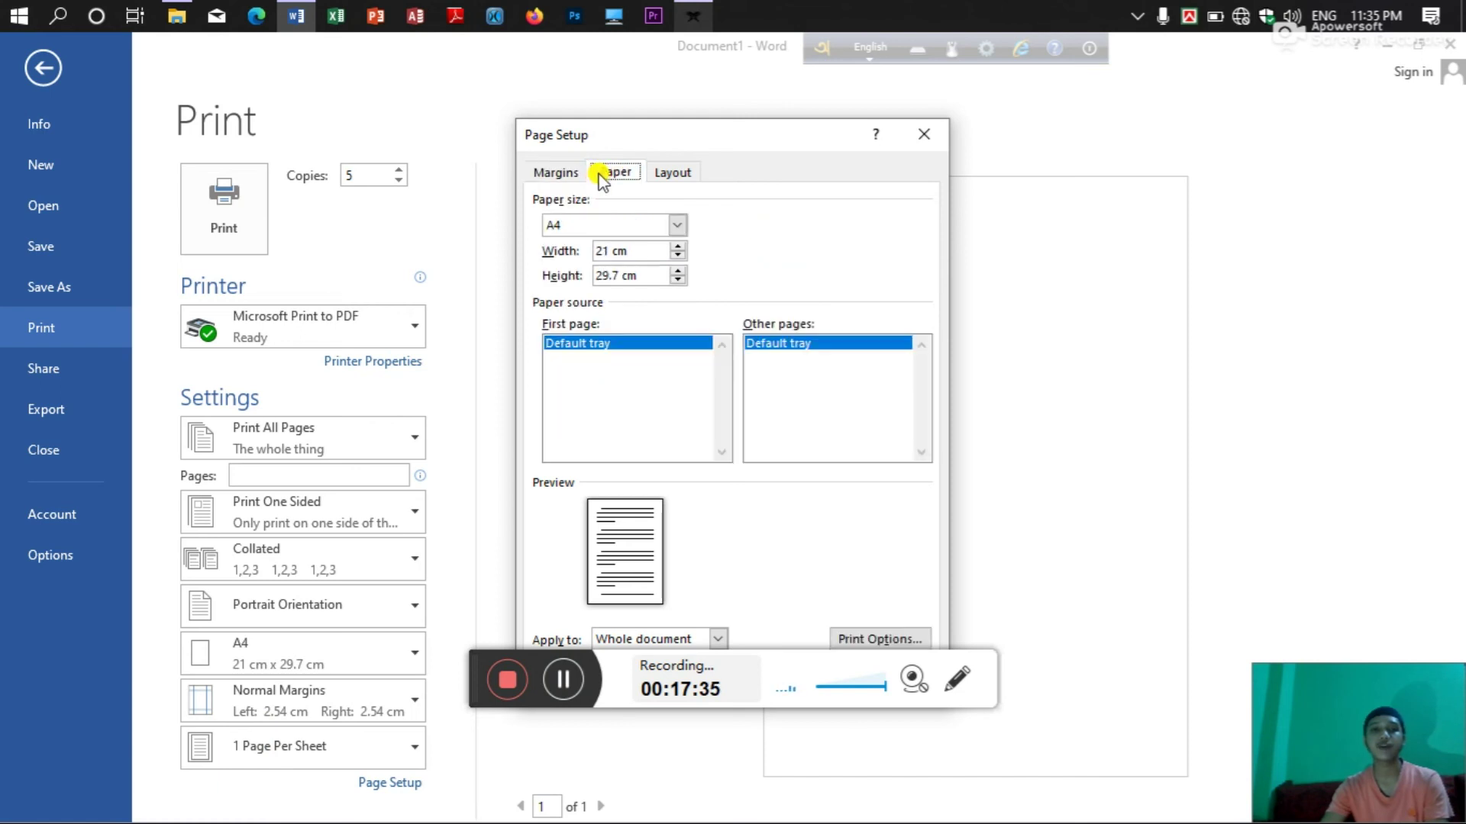
{"action": "left_click", "coordinate": [669, 172]}
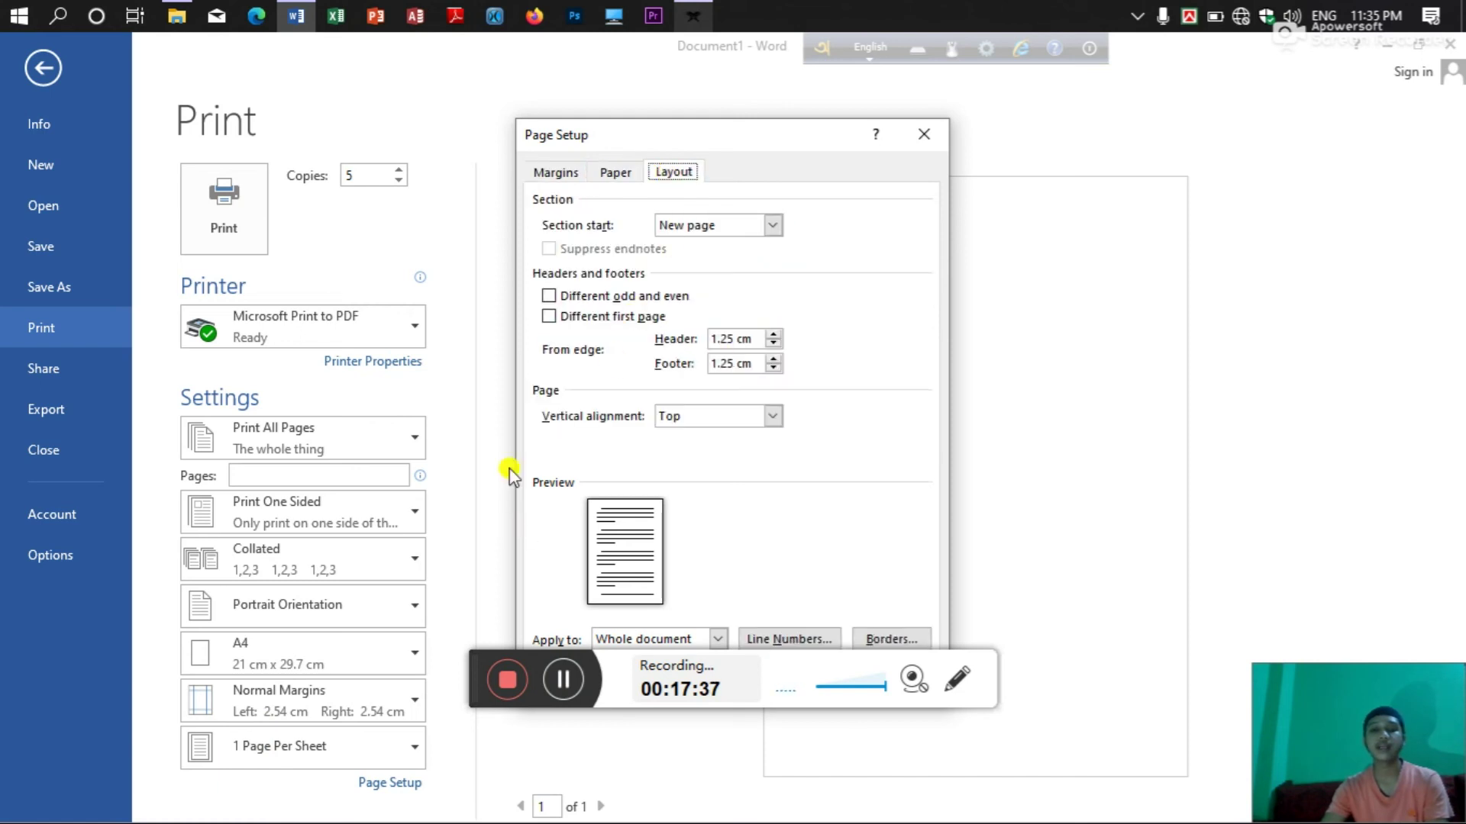
{"action": "left_click", "coordinate": [921, 141]}
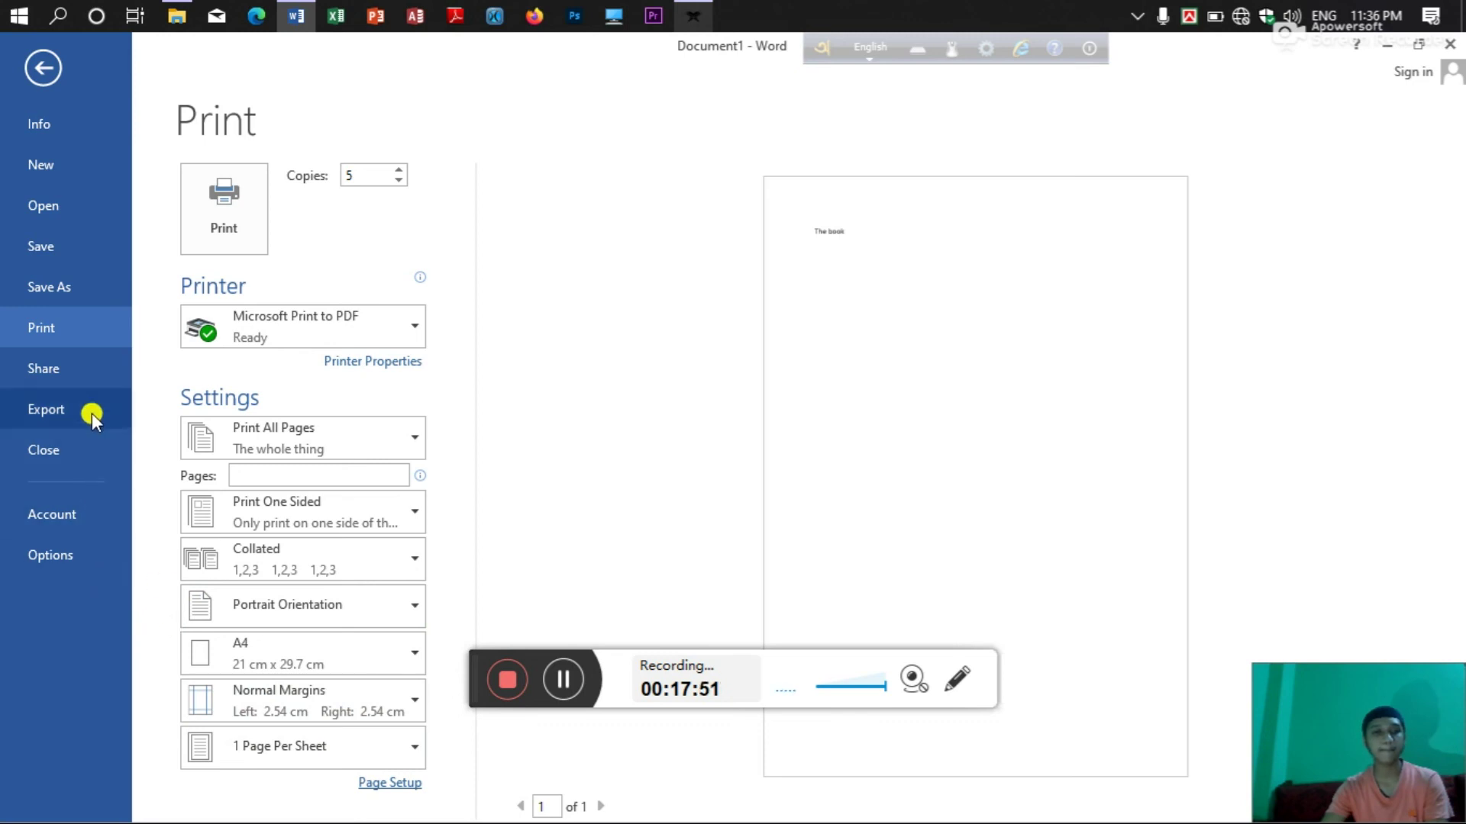
View the Share and Export pages of the backstage, then go to Word Options.
{"action": "left_click", "coordinate": [87, 373]}
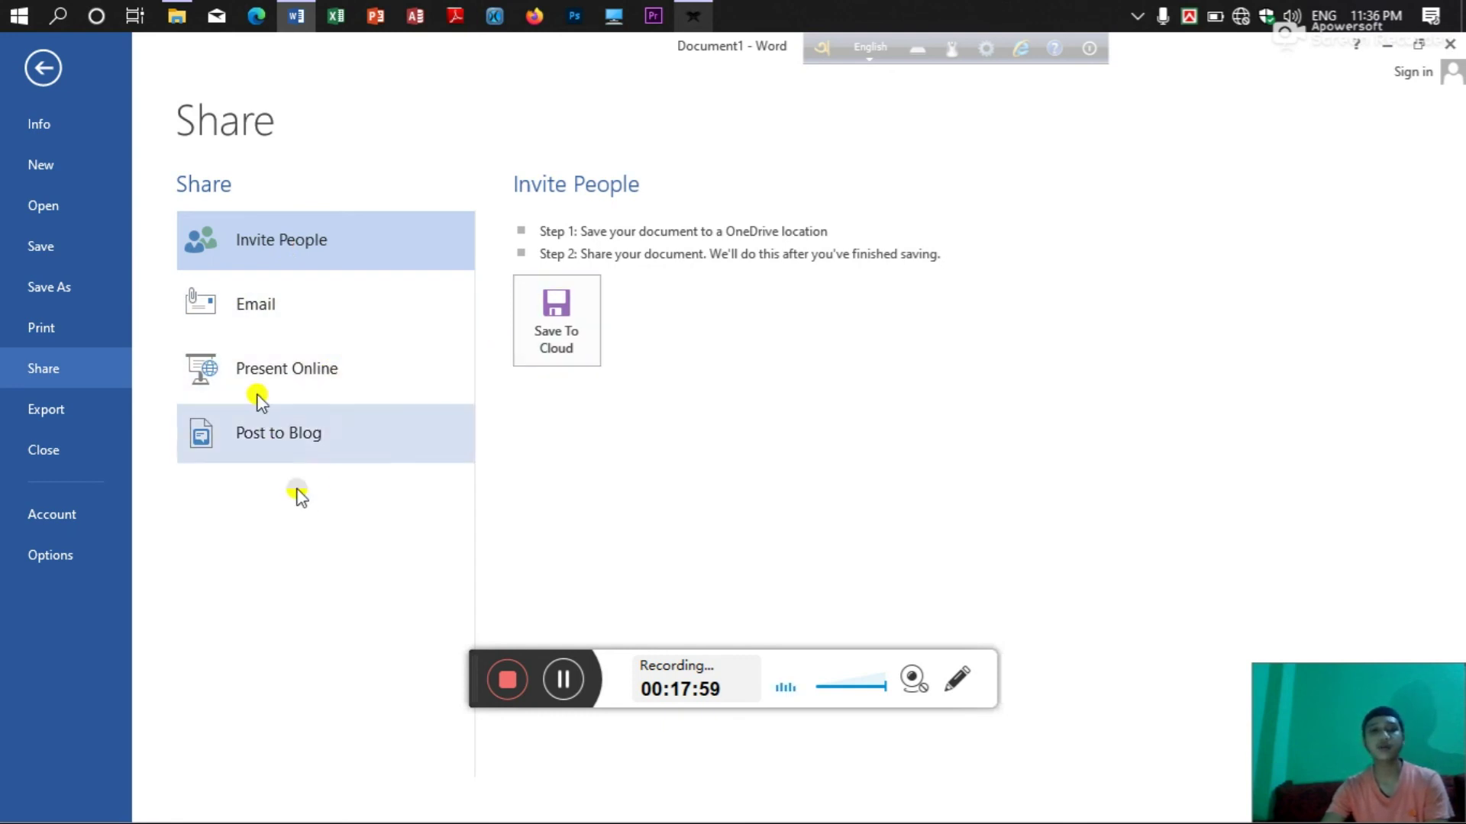
{"action": "left_click", "coordinate": [85, 419]}
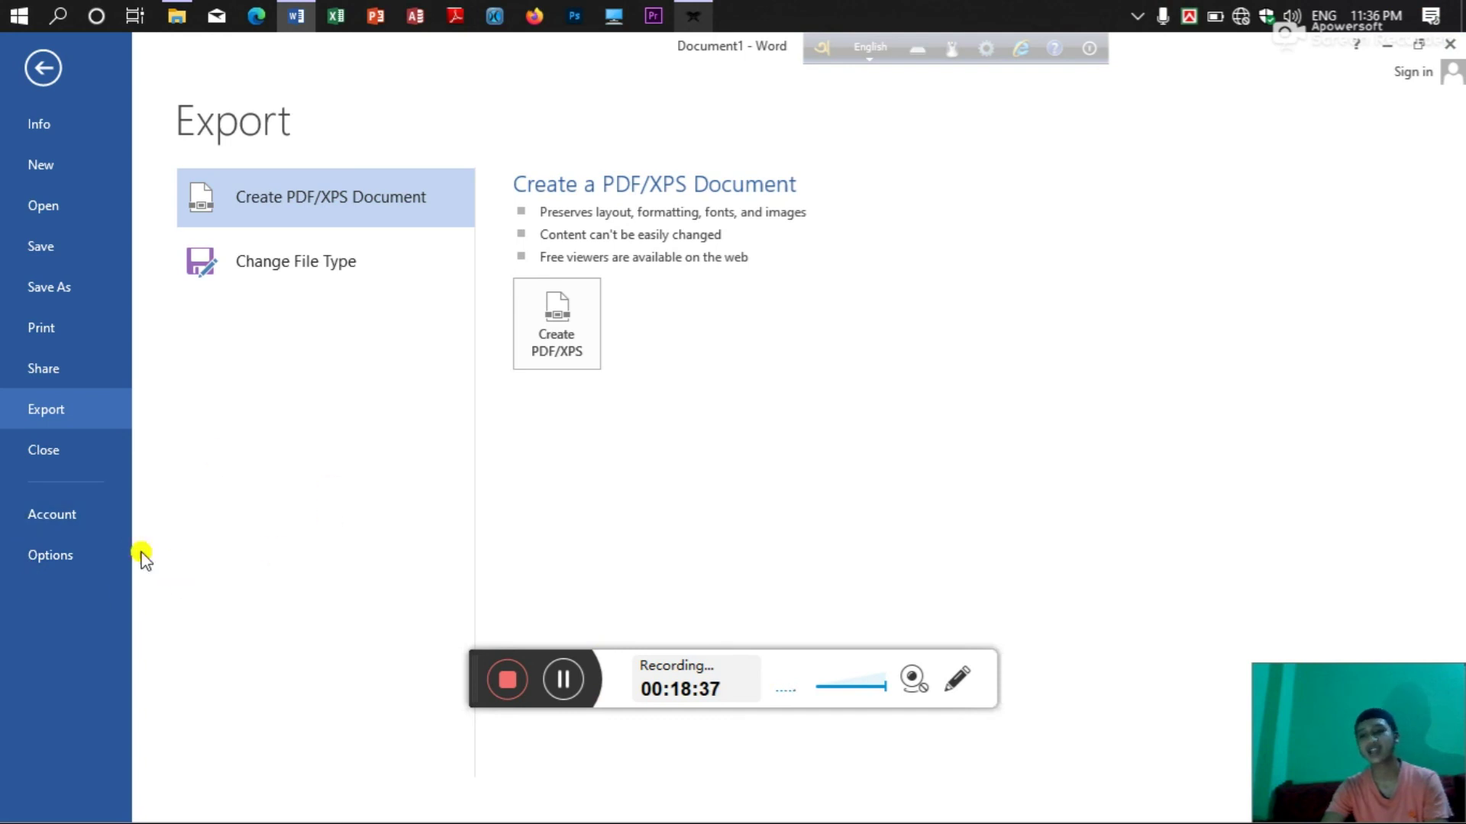
{"action": "left_click", "coordinate": [20, 543]}
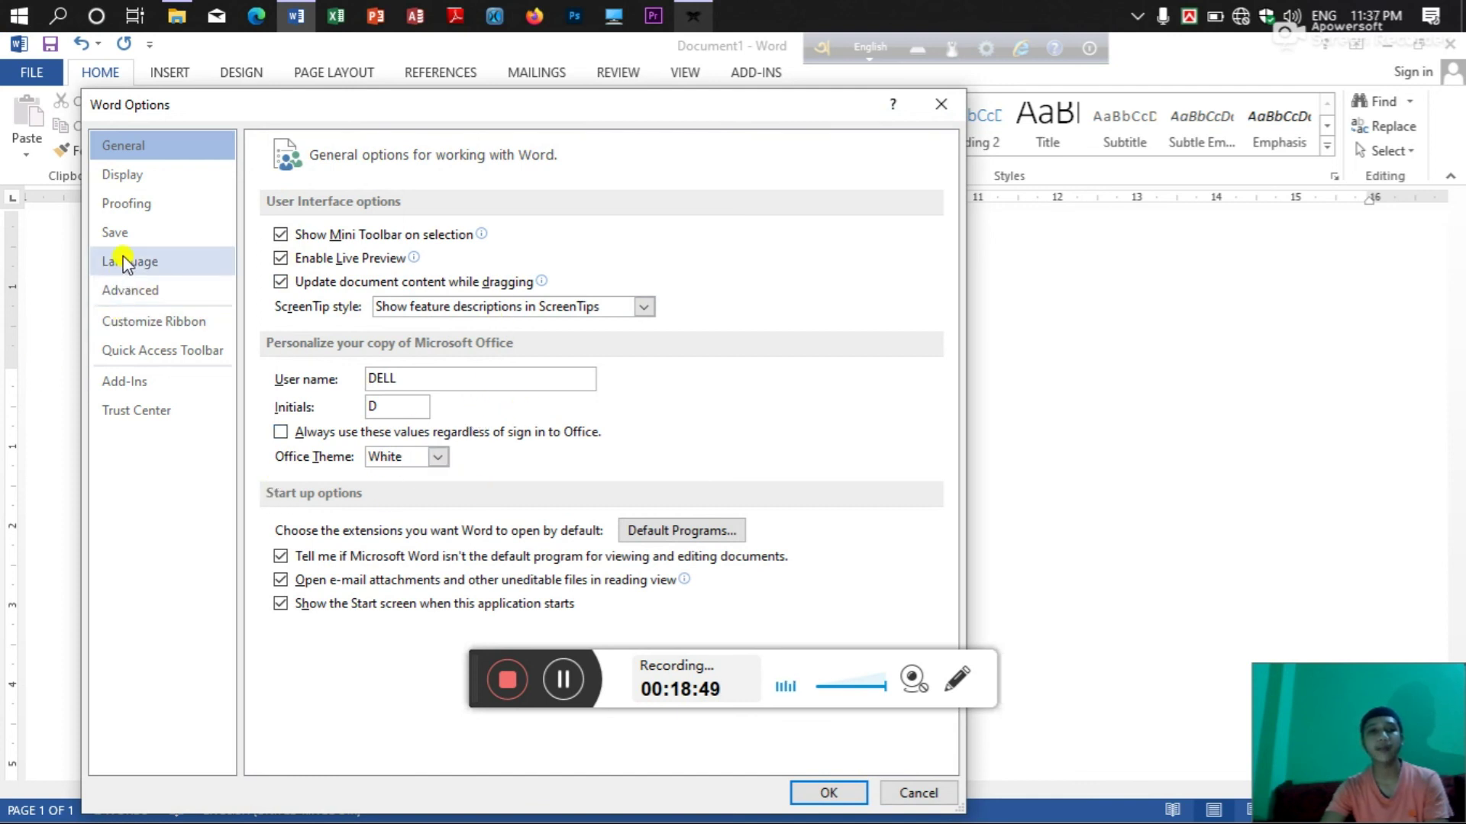
Browse the Display, Proofing and Save pages of Word Options.
{"action": "left_click", "coordinate": [166, 177]}
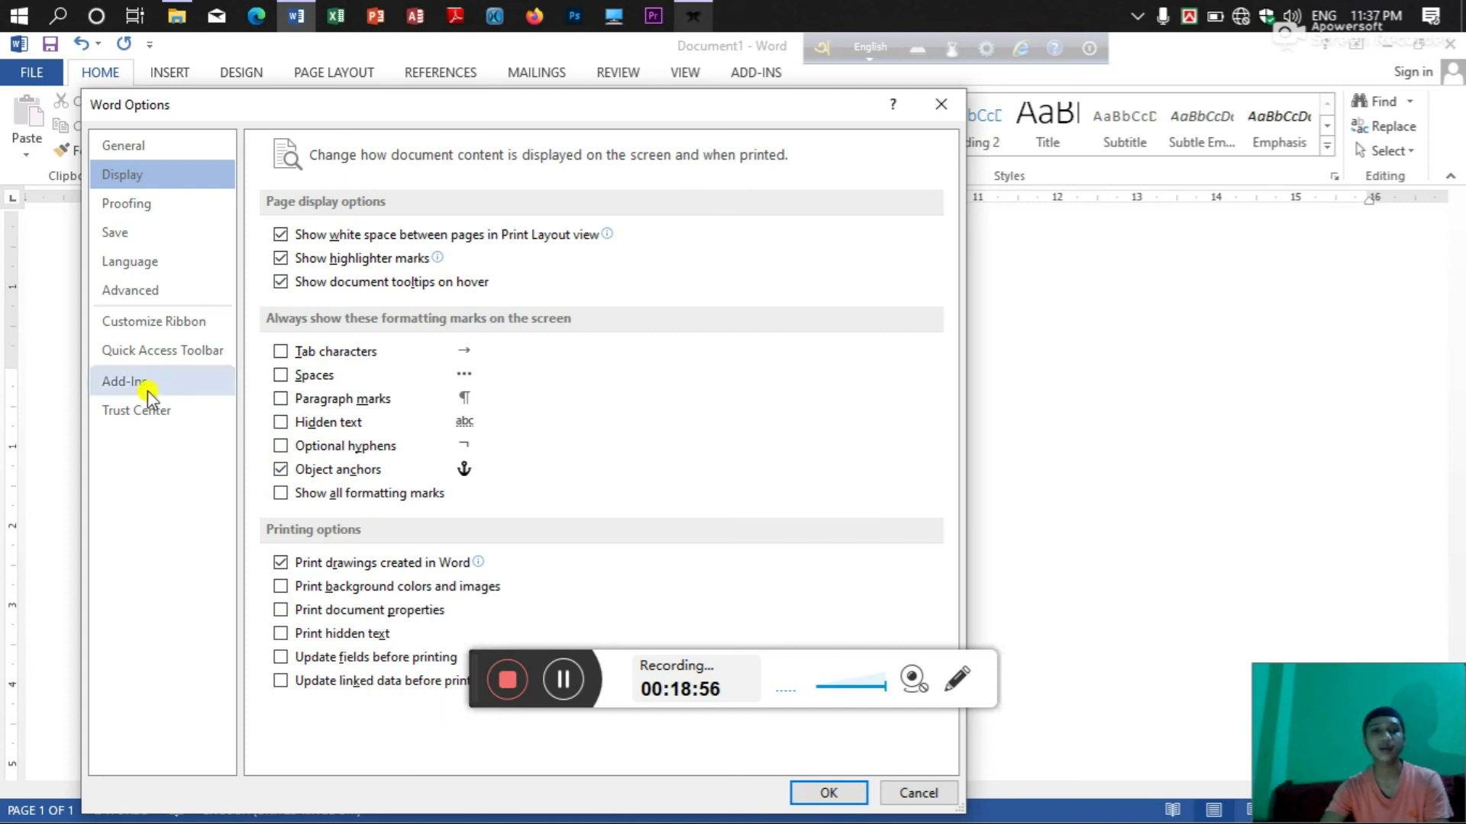
{"action": "left_click", "coordinate": [127, 206]}
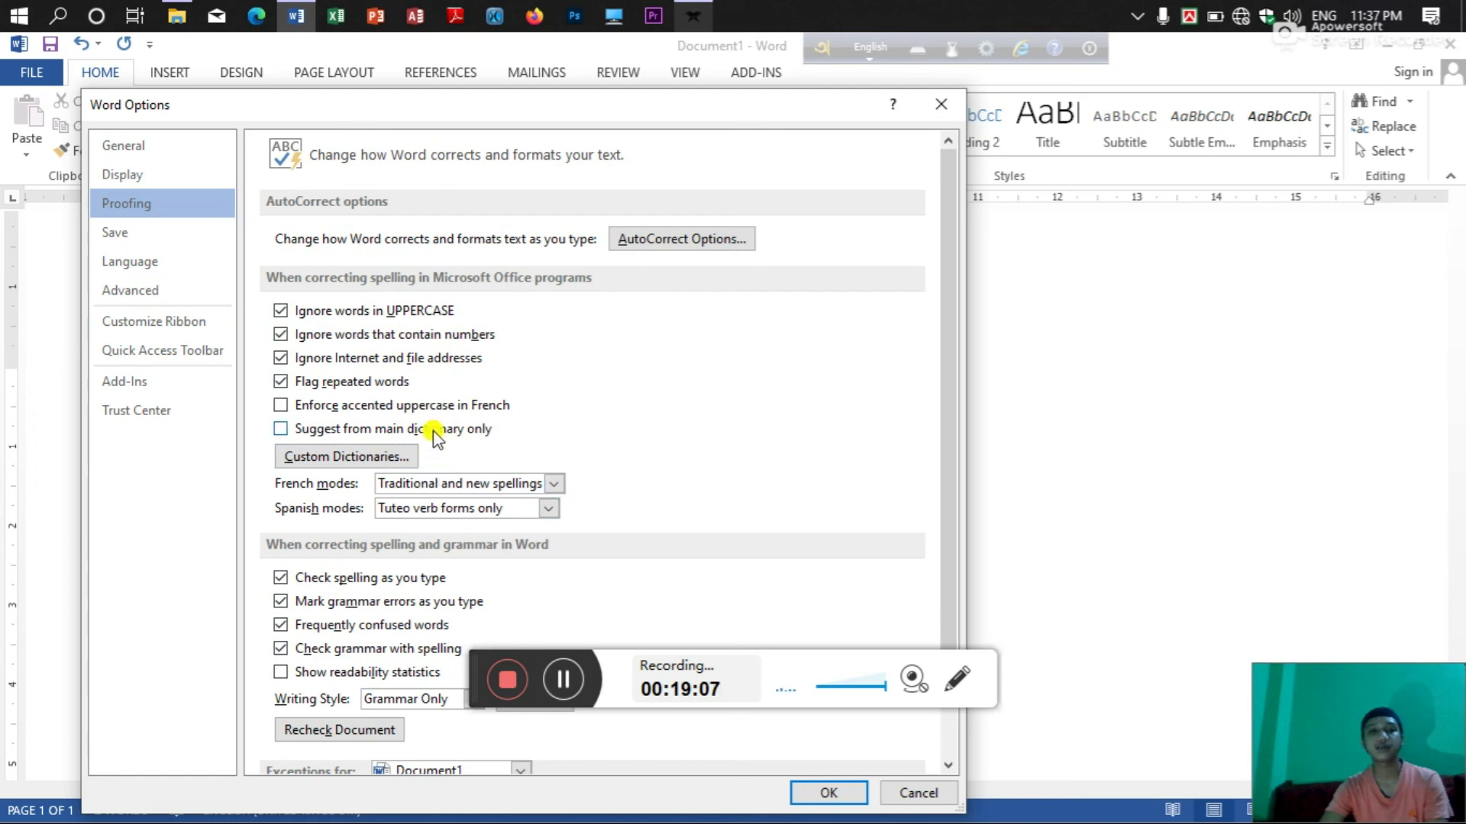
{"action": "scroll", "coordinate": [491, 389], "scroll_direction": "down", "scroll_amount": 2}
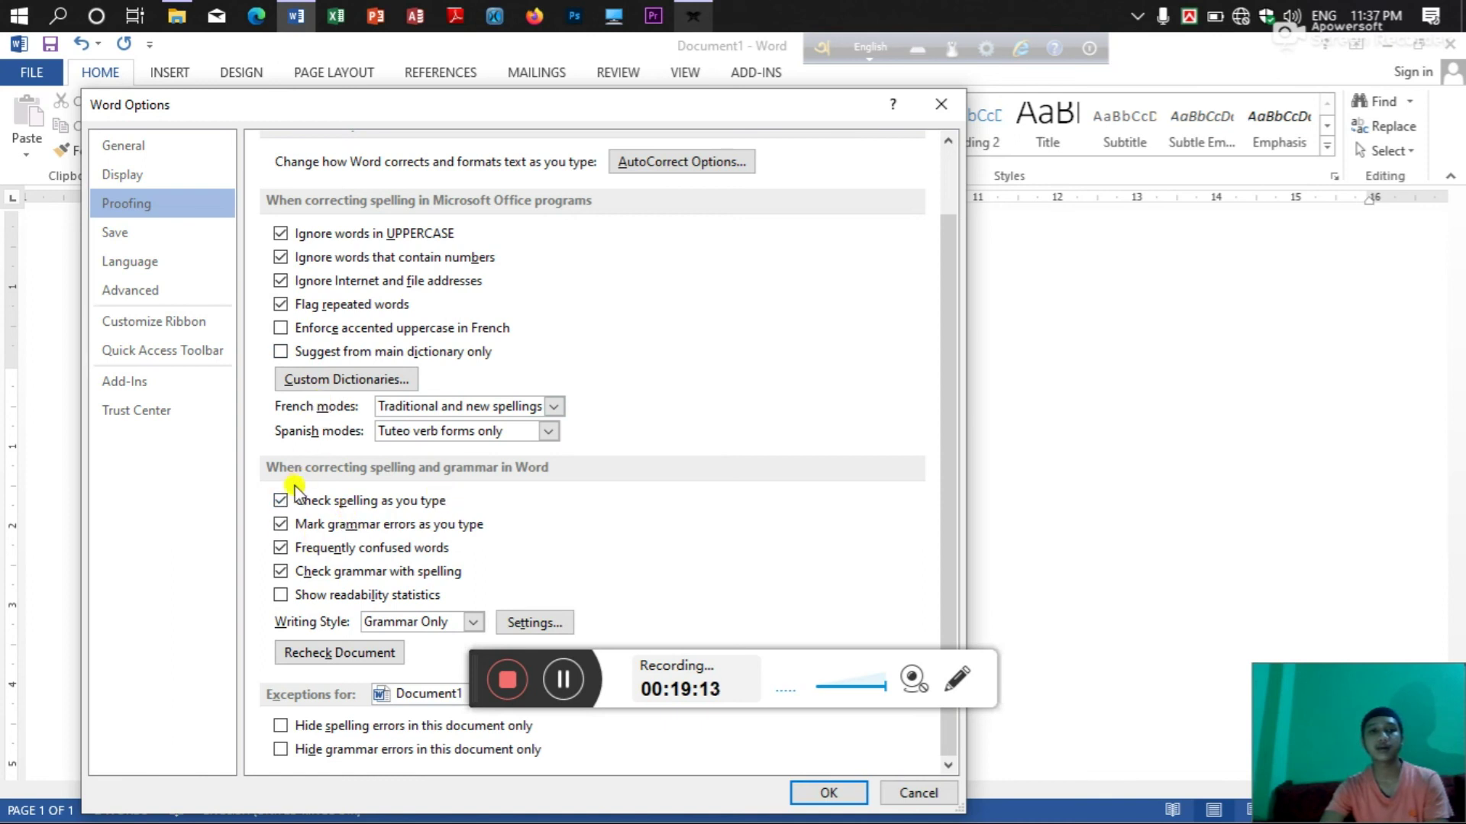
{"action": "left_click", "coordinate": [132, 242]}
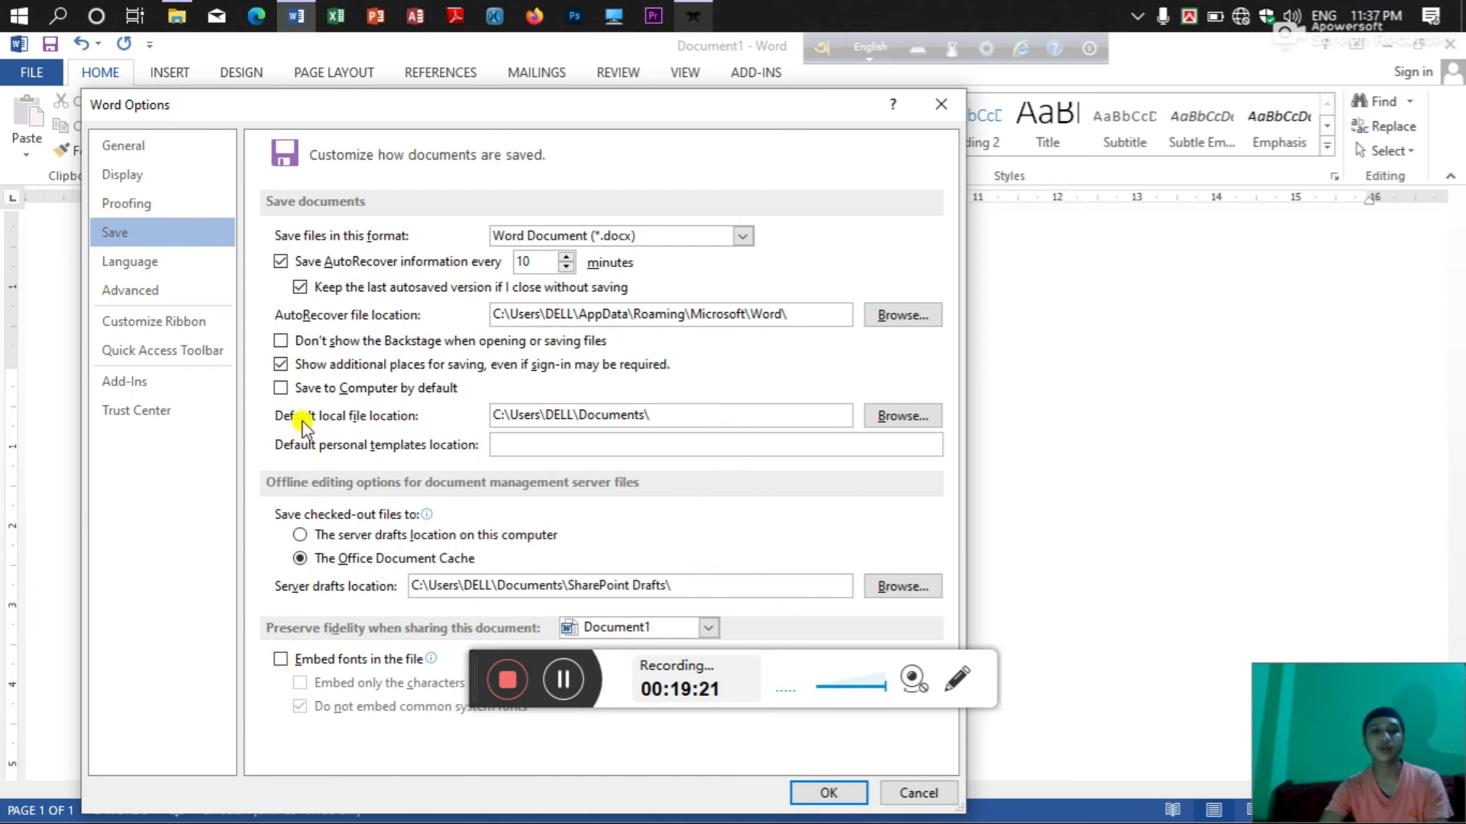
Look through Language, Advanced, Customize Ribbon and Quick Access Toolbar, then close Word Options.
{"action": "left_click", "coordinate": [174, 278]}
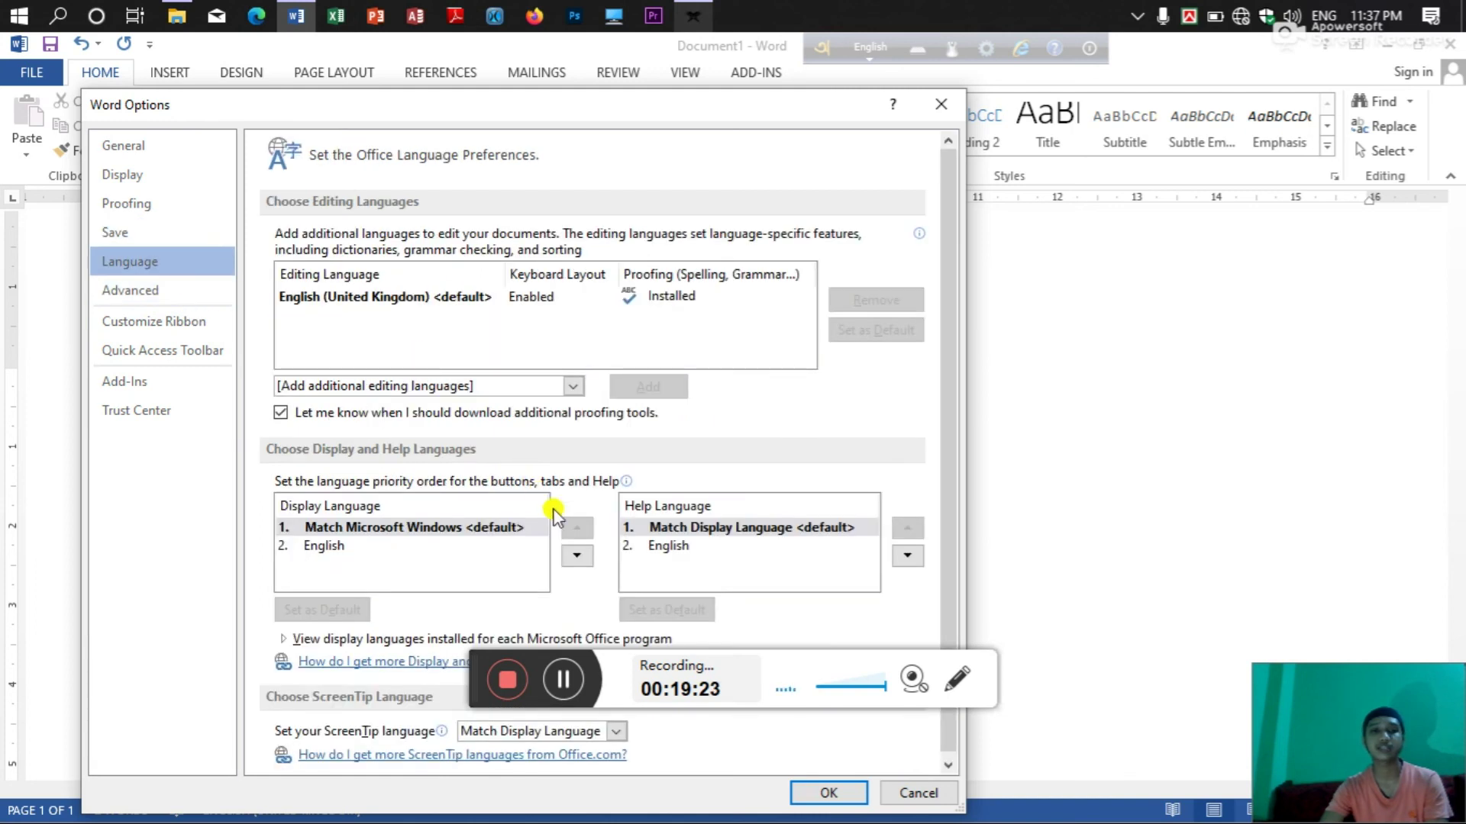
{"action": "left_click", "coordinate": [215, 294]}
{"action": "left_click", "coordinate": [208, 324]}
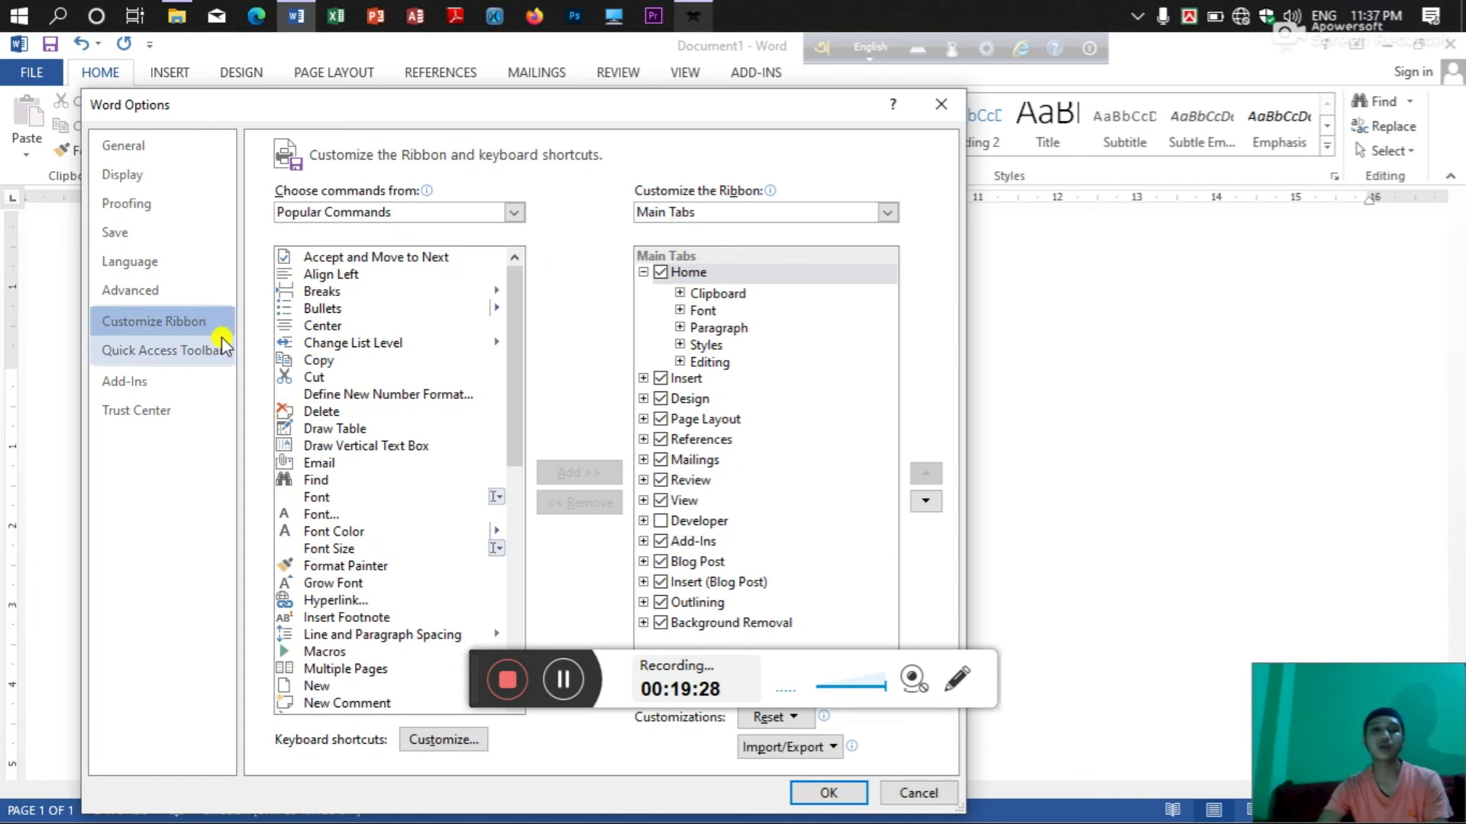
{"action": "left_click", "coordinate": [213, 354]}
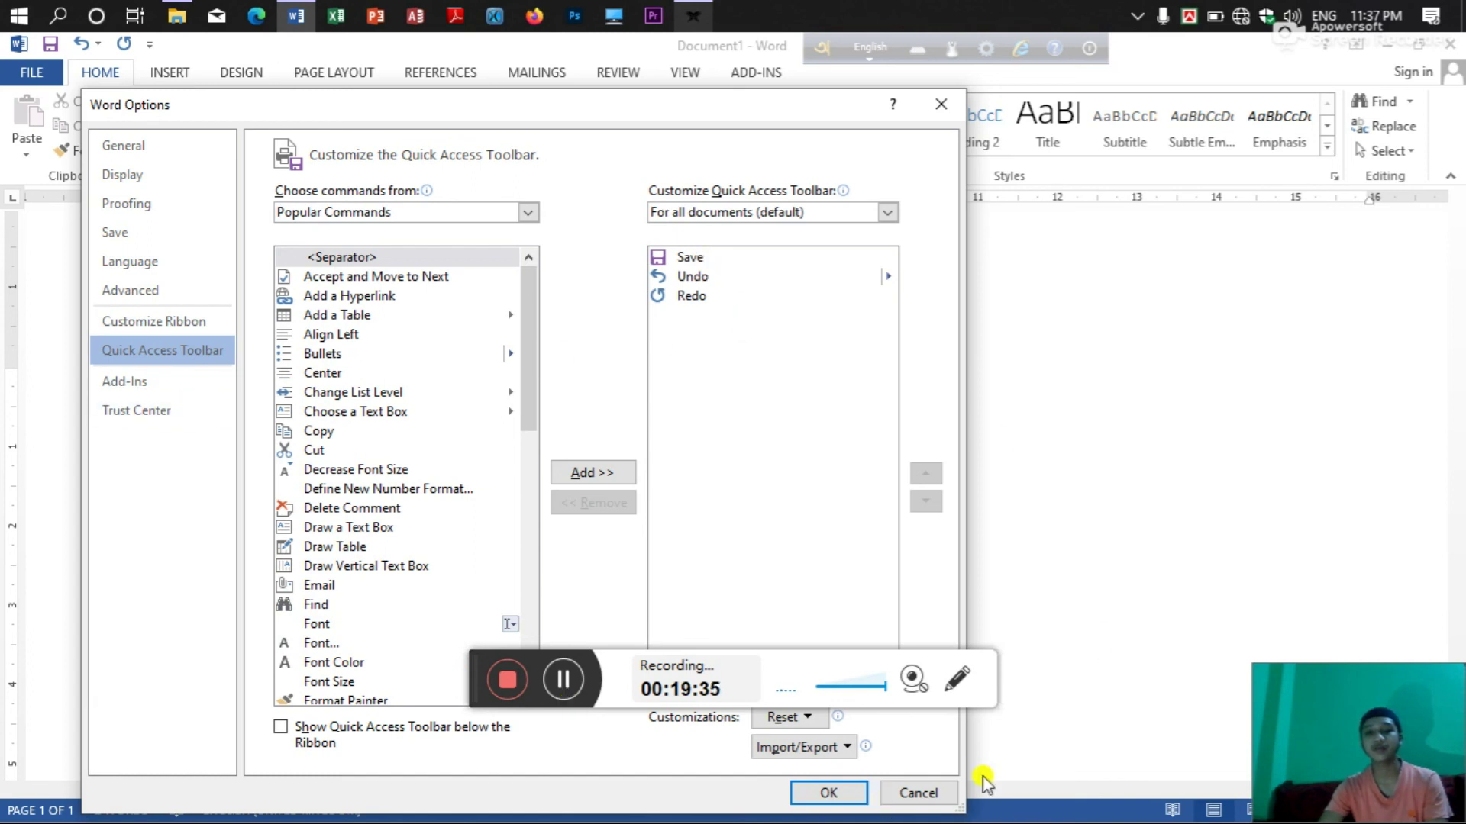
{"action": "left_click", "coordinate": [934, 108]}
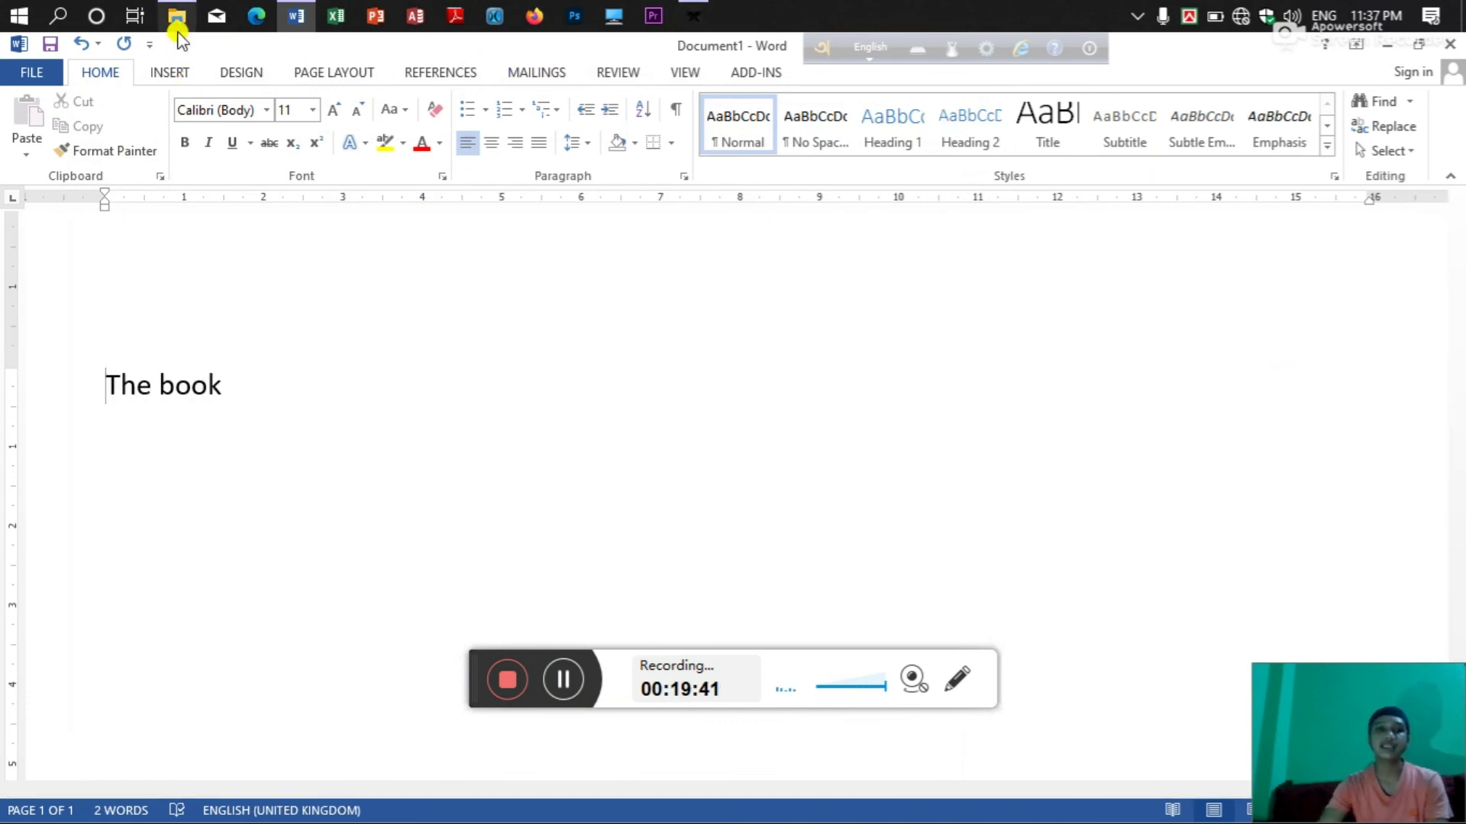
{"action": "left_click", "coordinate": [165, 76]}
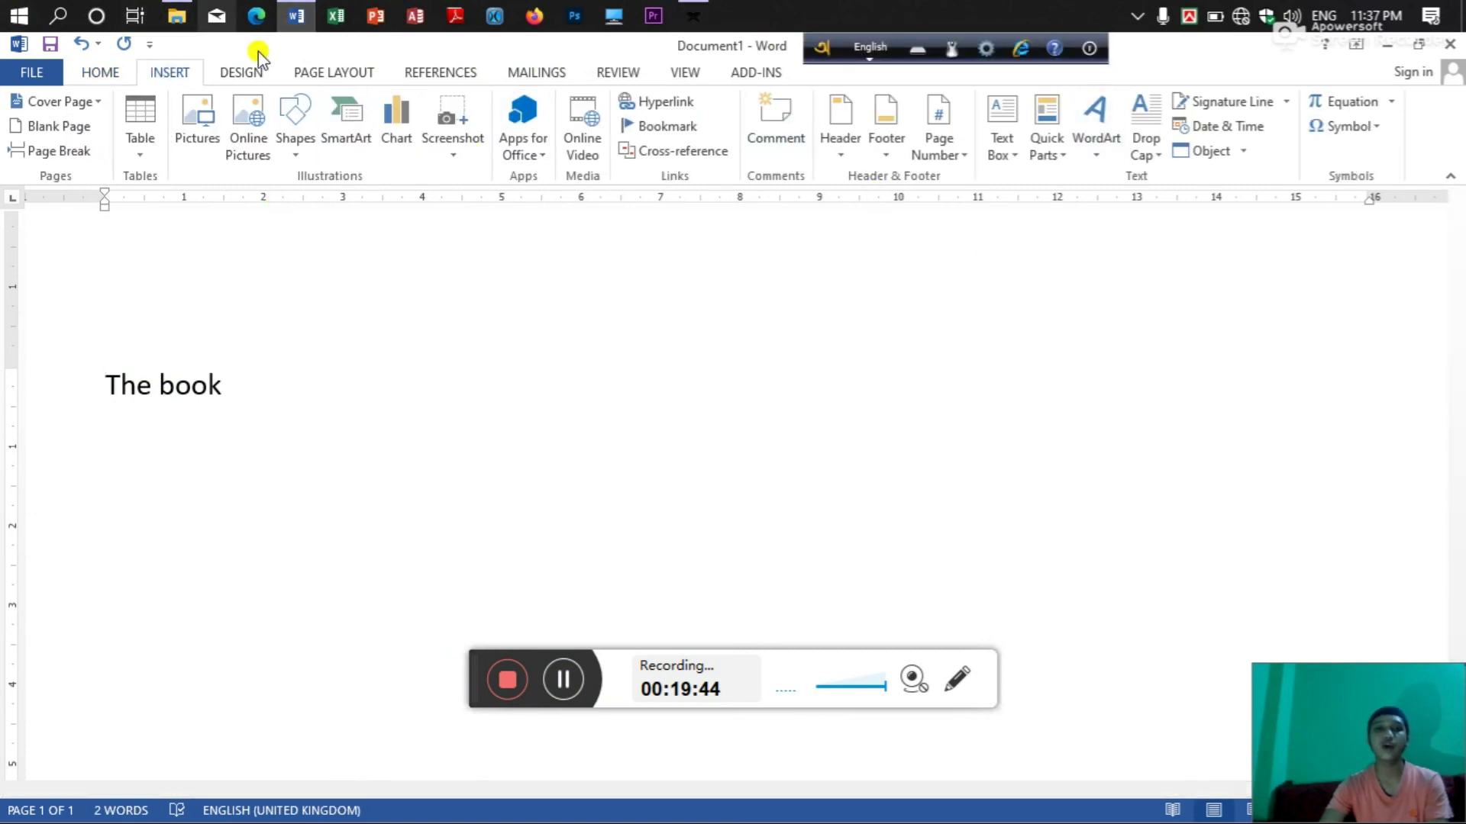
{"action": "left_click", "coordinate": [258, 76]}
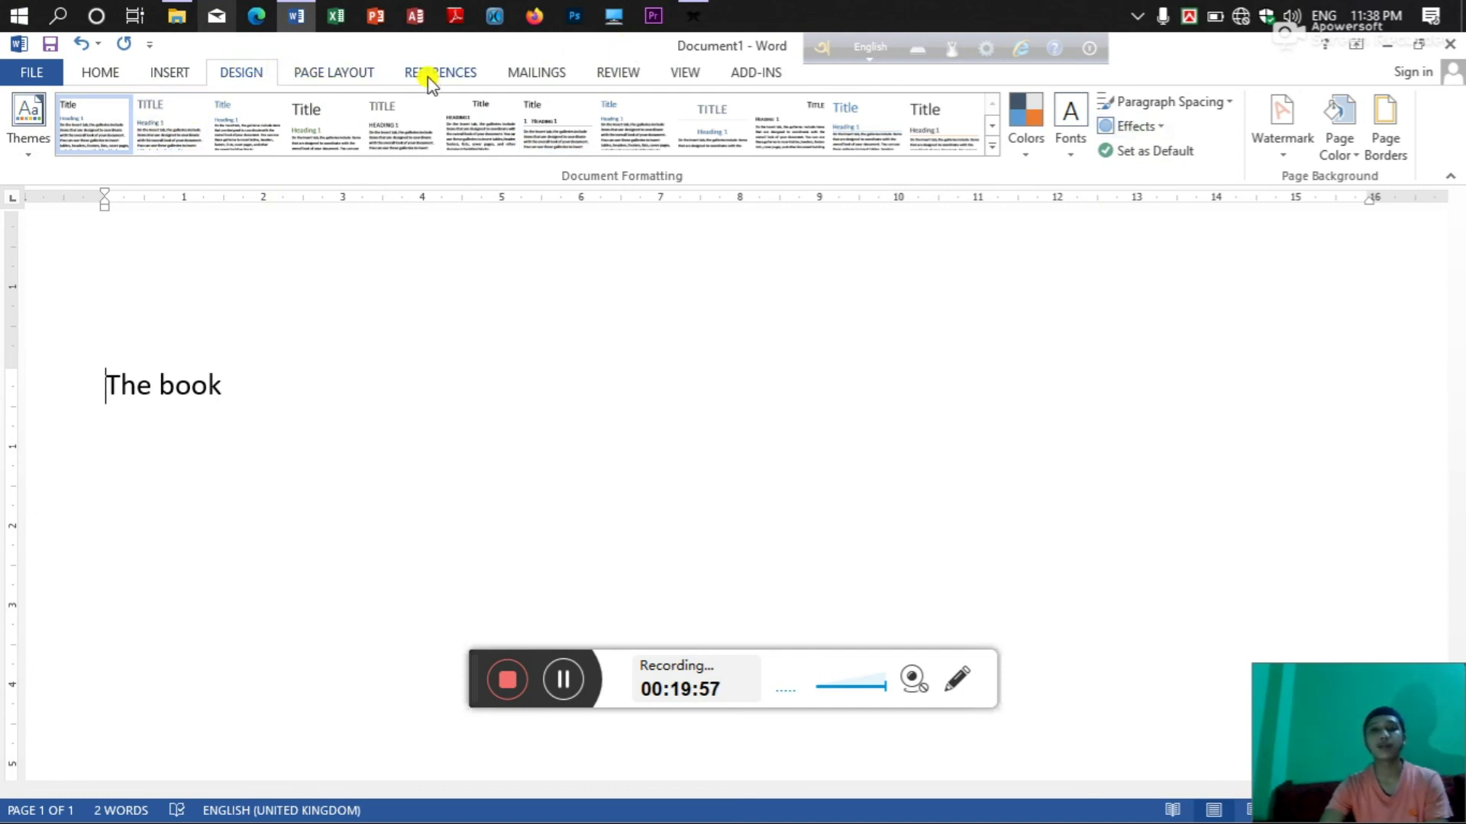
{"action": "left_click", "coordinate": [313, 70]}
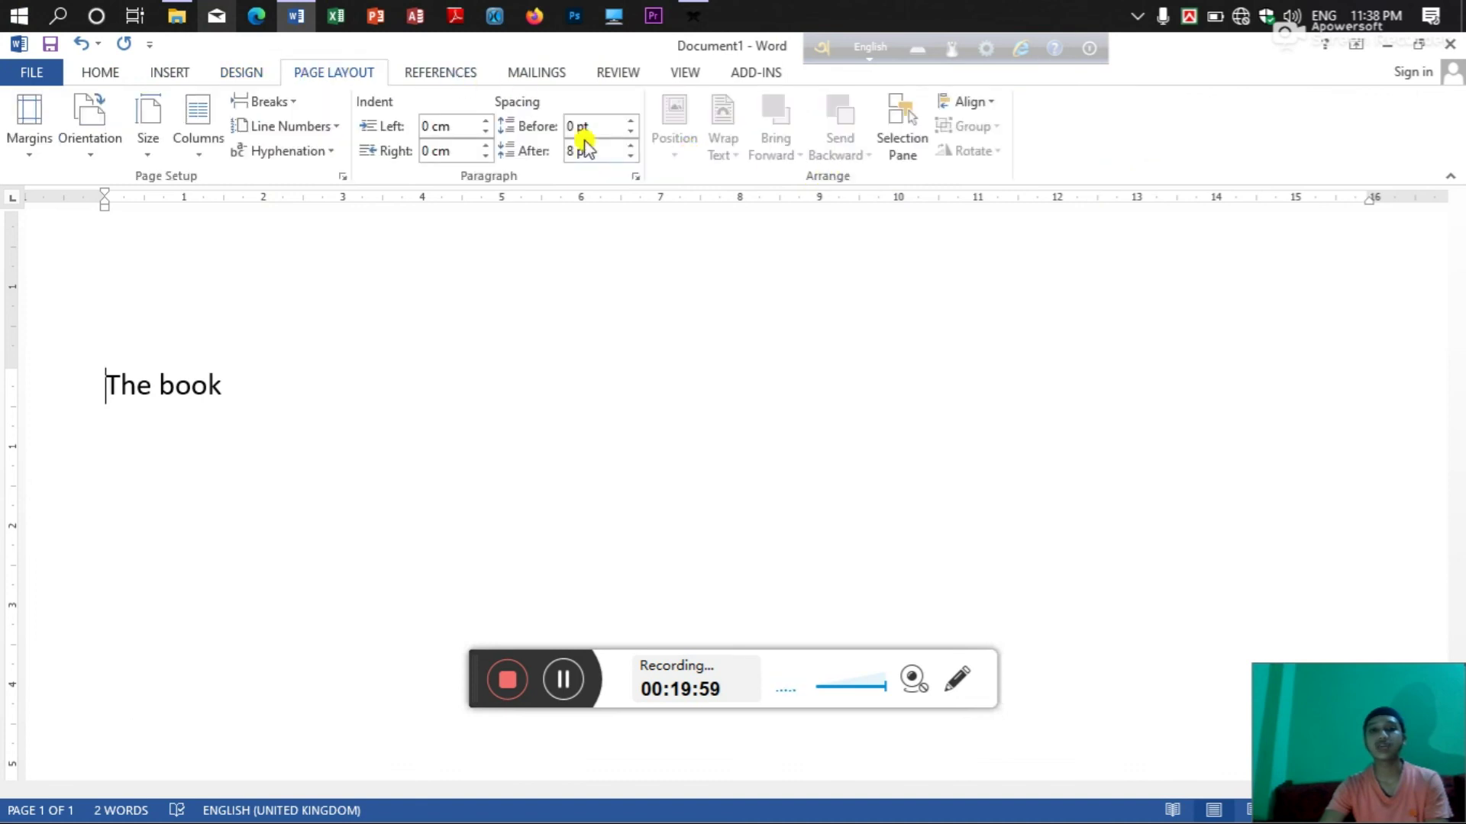
{"action": "left_click", "coordinate": [441, 71]}
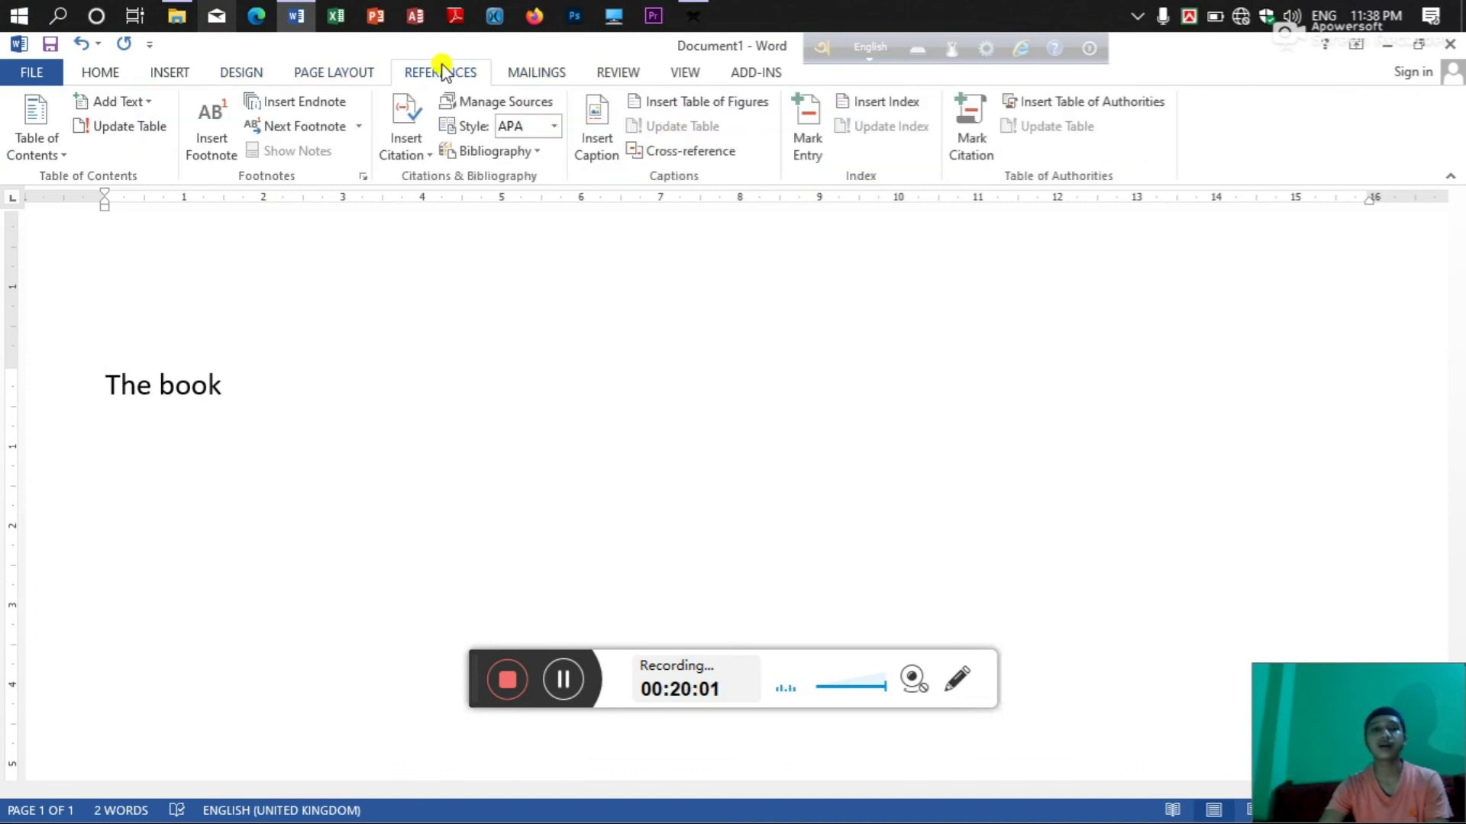
{"action": "left_click", "coordinate": [516, 73]}
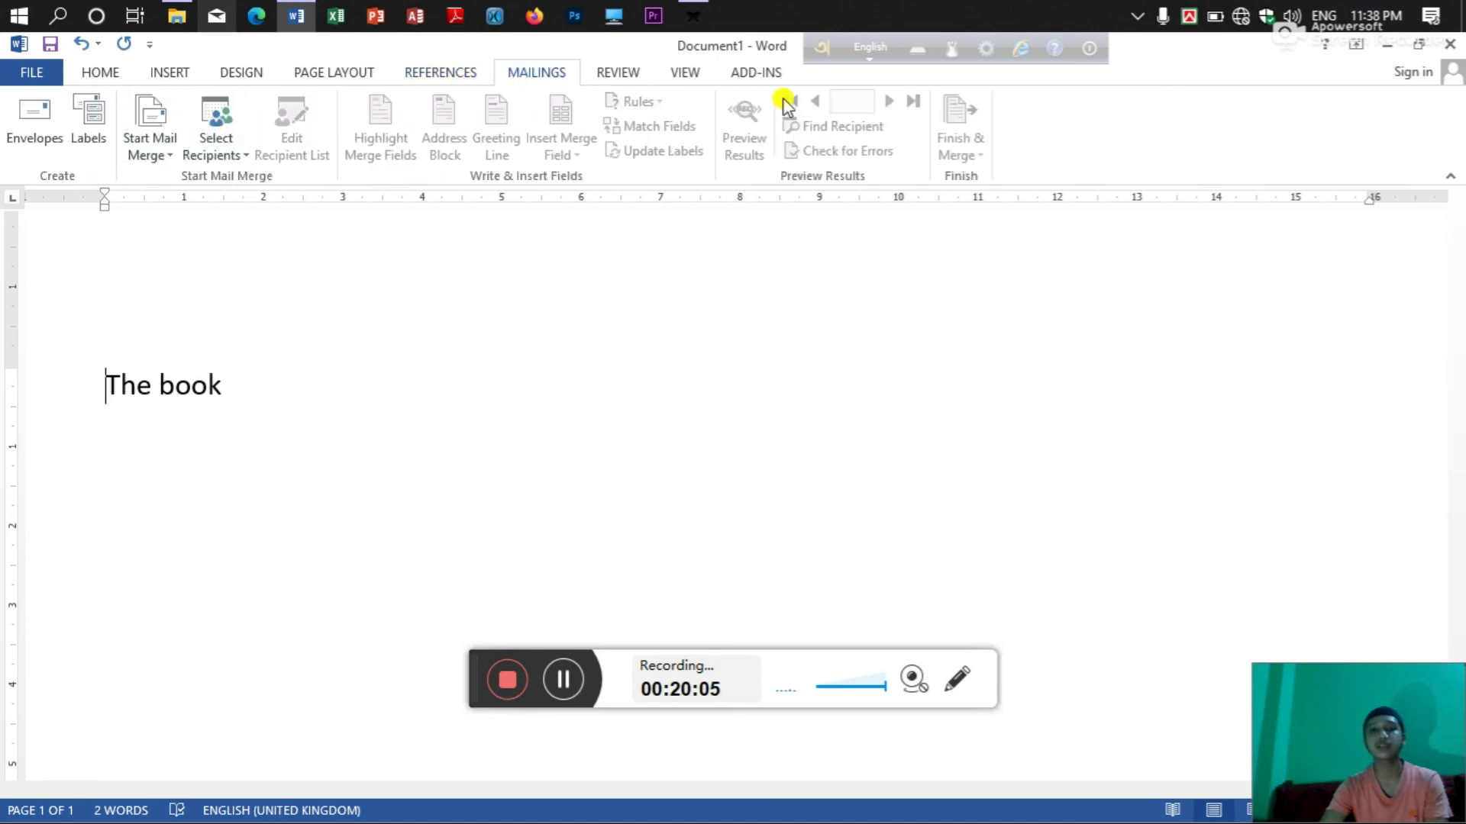
{"action": "left_click", "coordinate": [608, 73]}
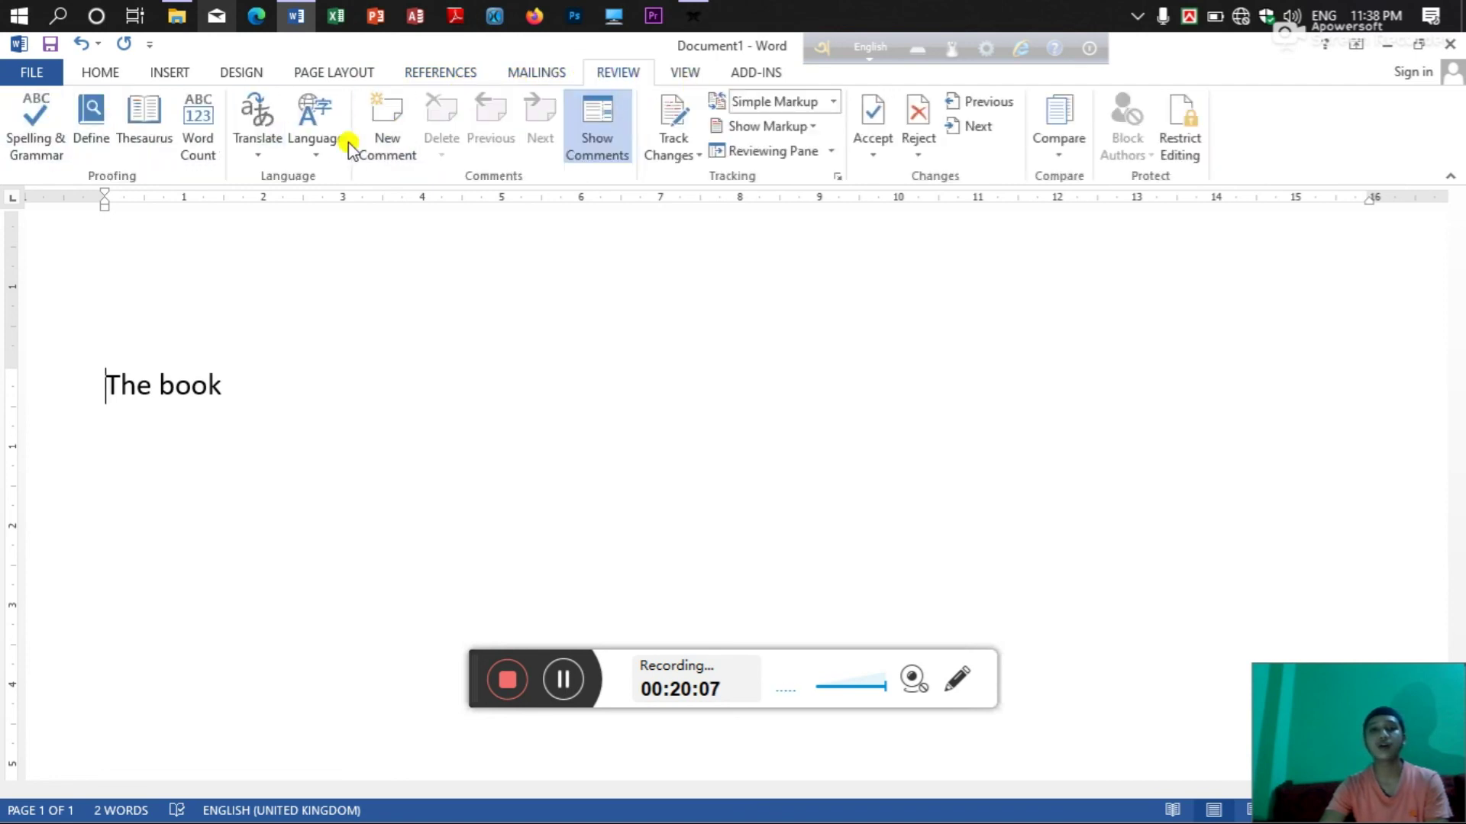
{"action": "left_click", "coordinate": [687, 72]}
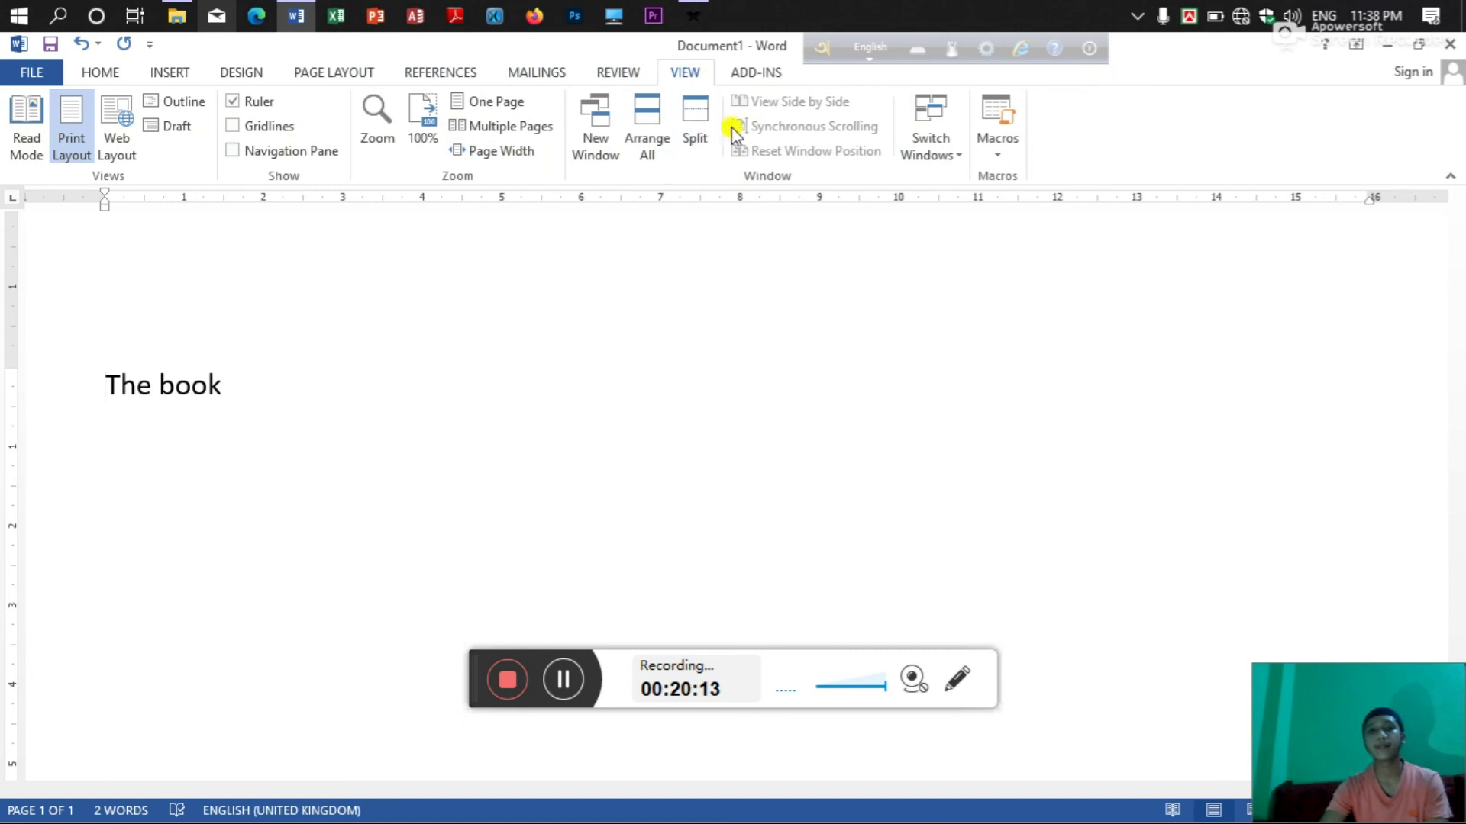
{"action": "left_click", "coordinate": [97, 79]}
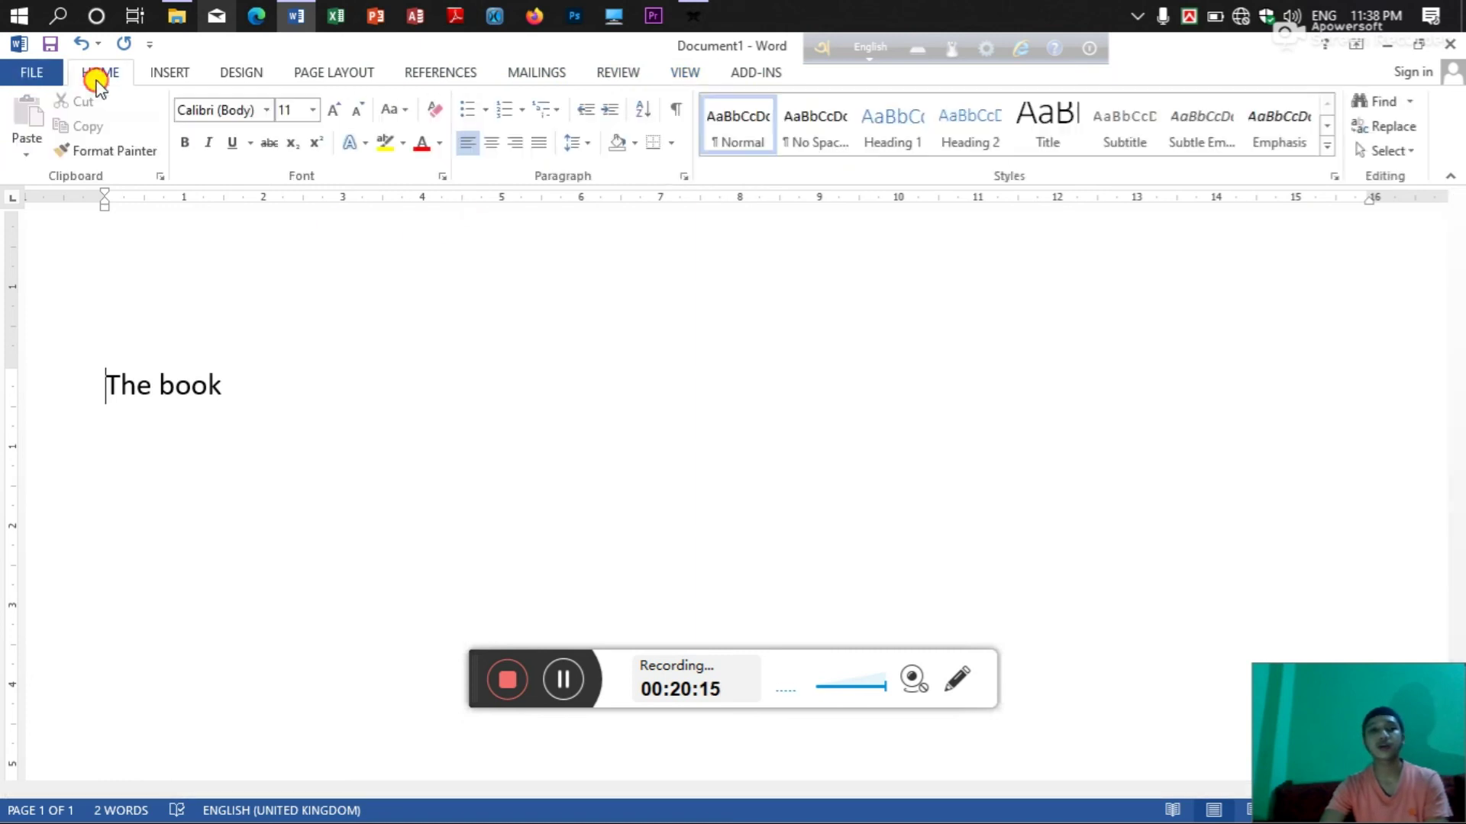